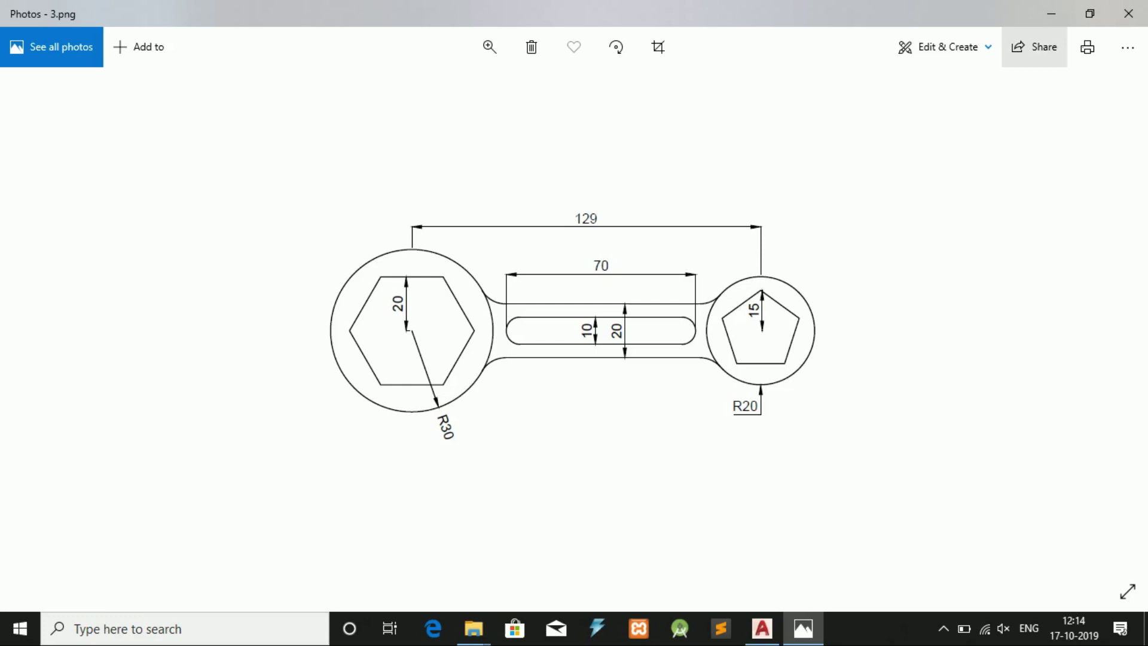
# Step: Minimize the Photos reference image and bring the blank AutoCAD drawing back to the front
pyautogui.click(1051, 13)
pyautogui.click(762, 628)
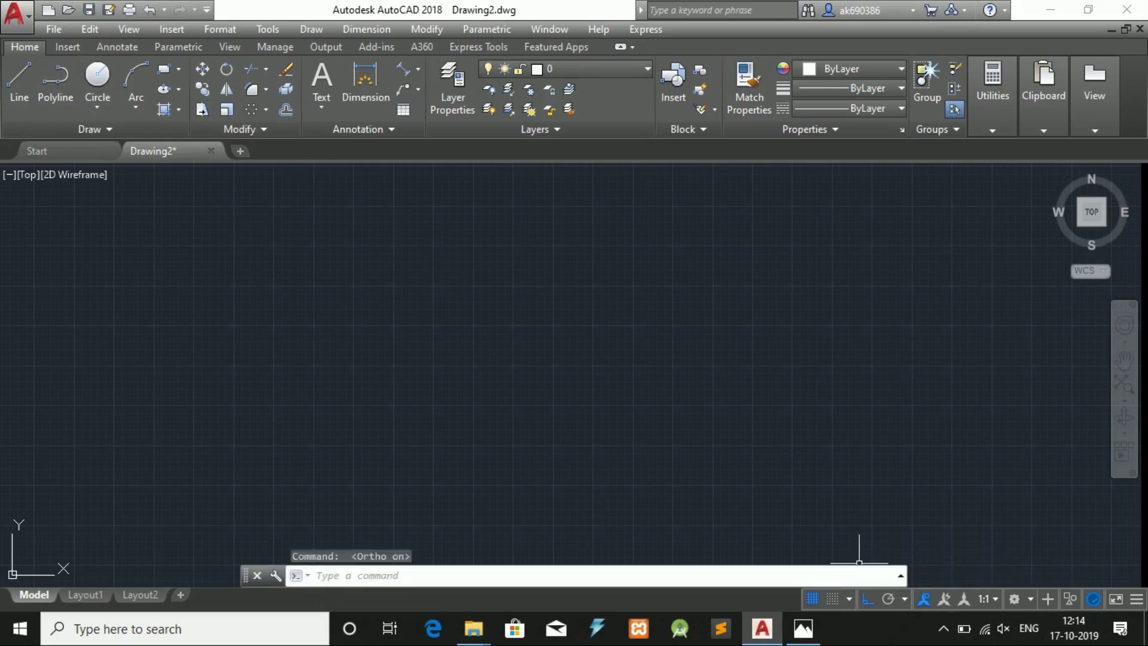
# Step: Start a line with L, place two points, then cancel the unfinished line
pyautogui.write('l')
pyautogui.press('Return')
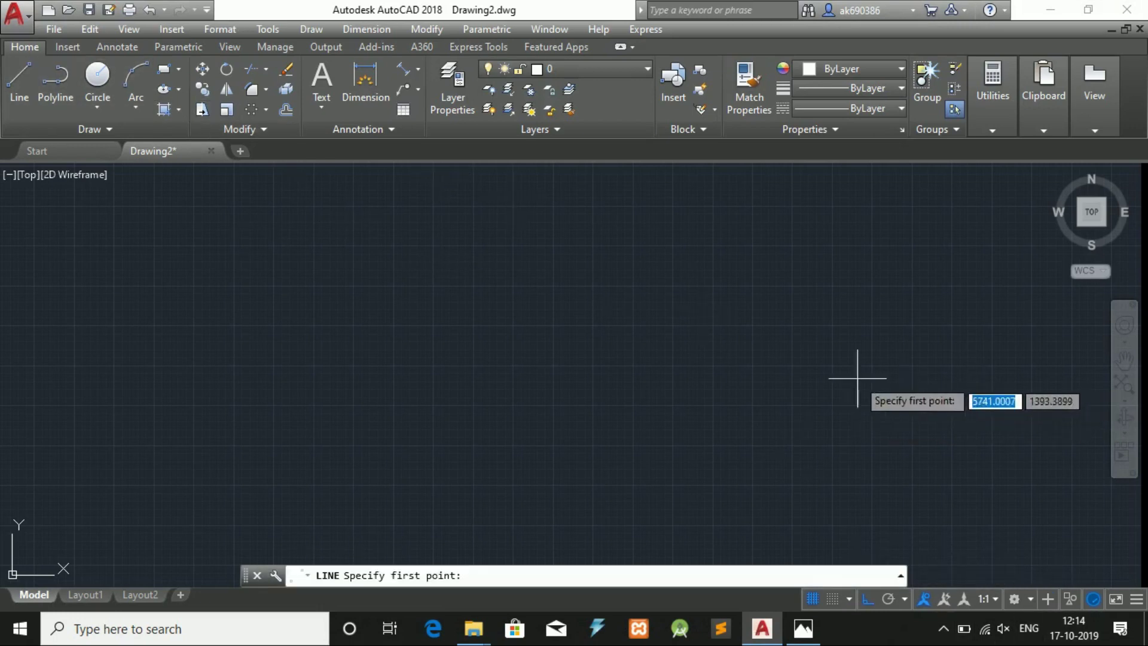
pyautogui.click(287, 370)
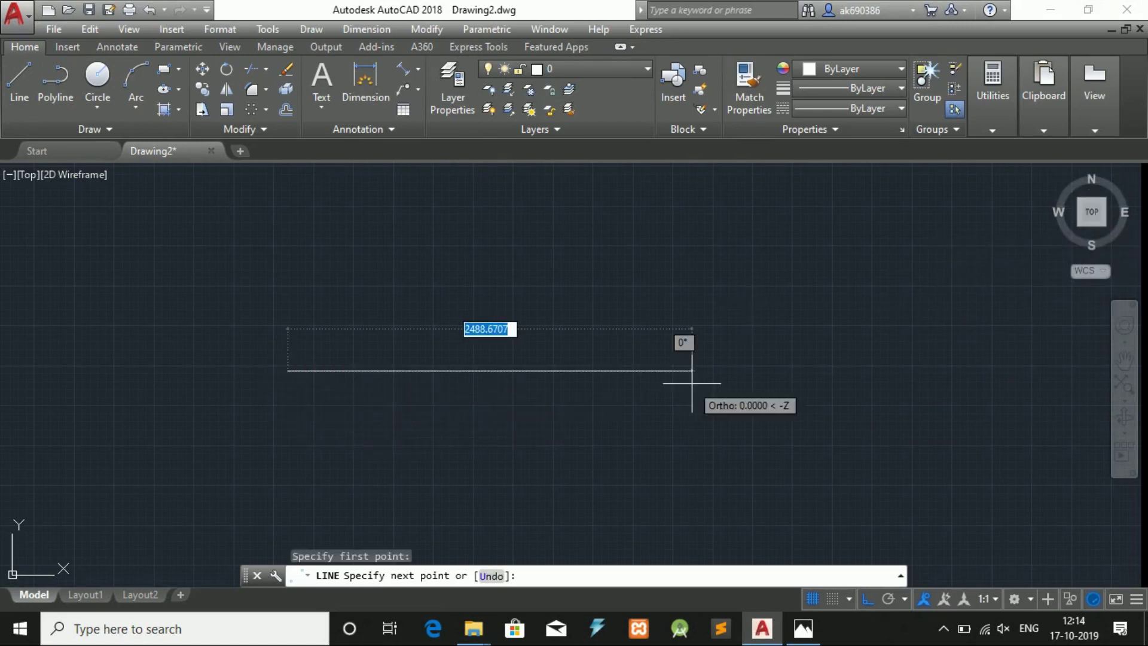
pyautogui.middleClick(1067, 370)
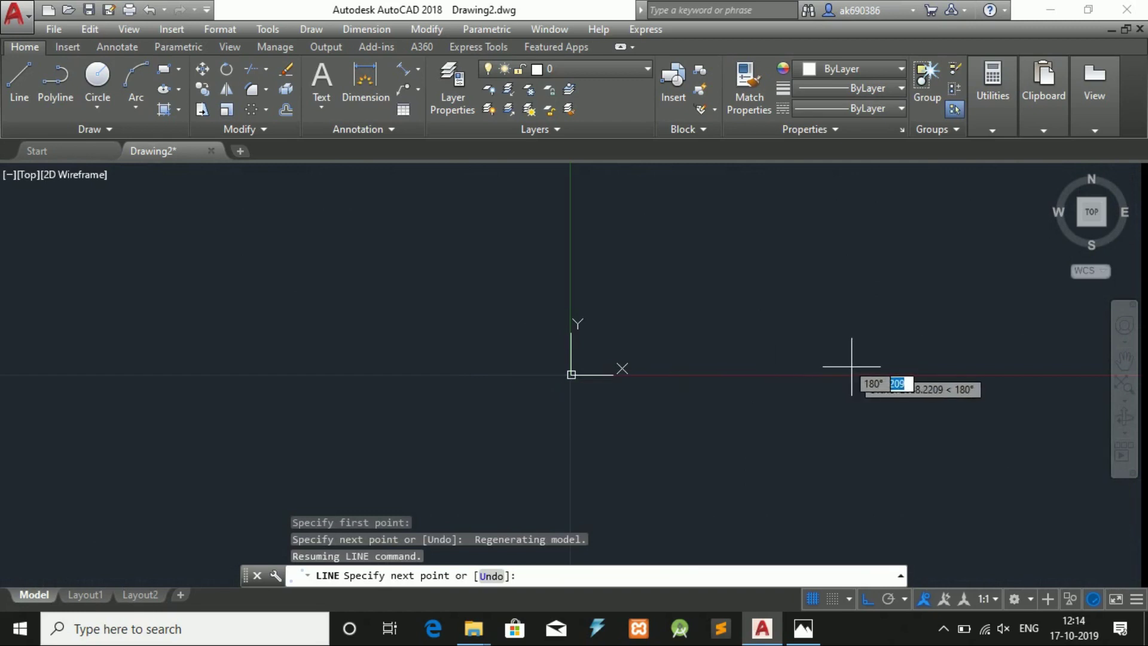
pyautogui.click(277, 388)
pyautogui.press('Escape')
# Step: Draw a 129-unit horizontal line and zoom in on it
pyautogui.click(19, 81)
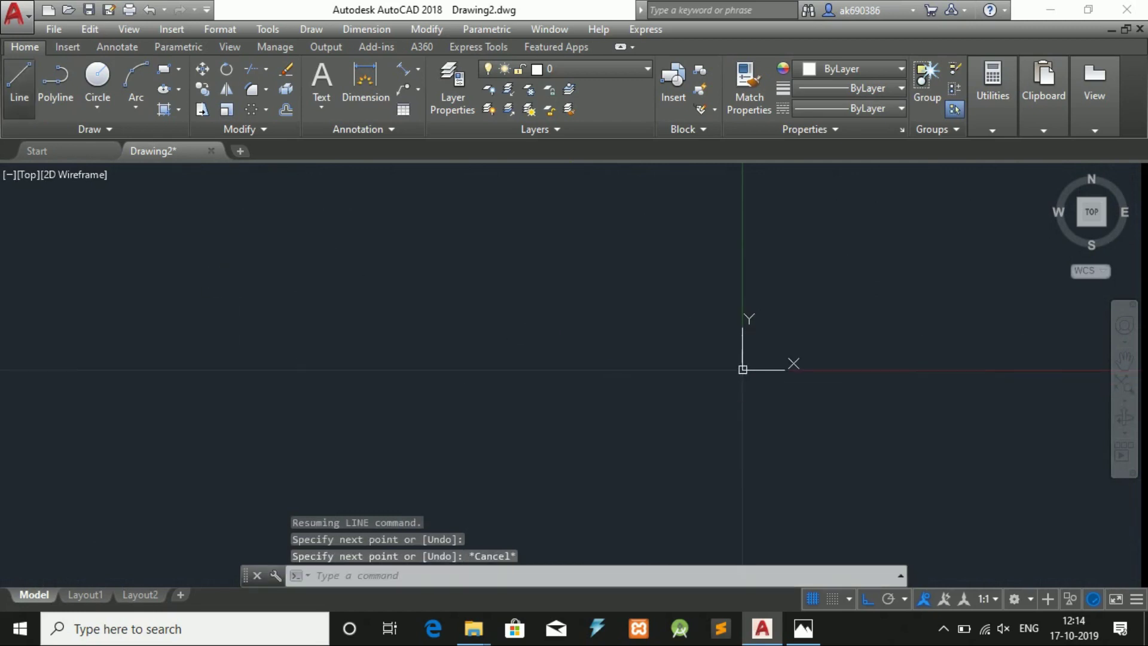
pyautogui.click(224, 411)
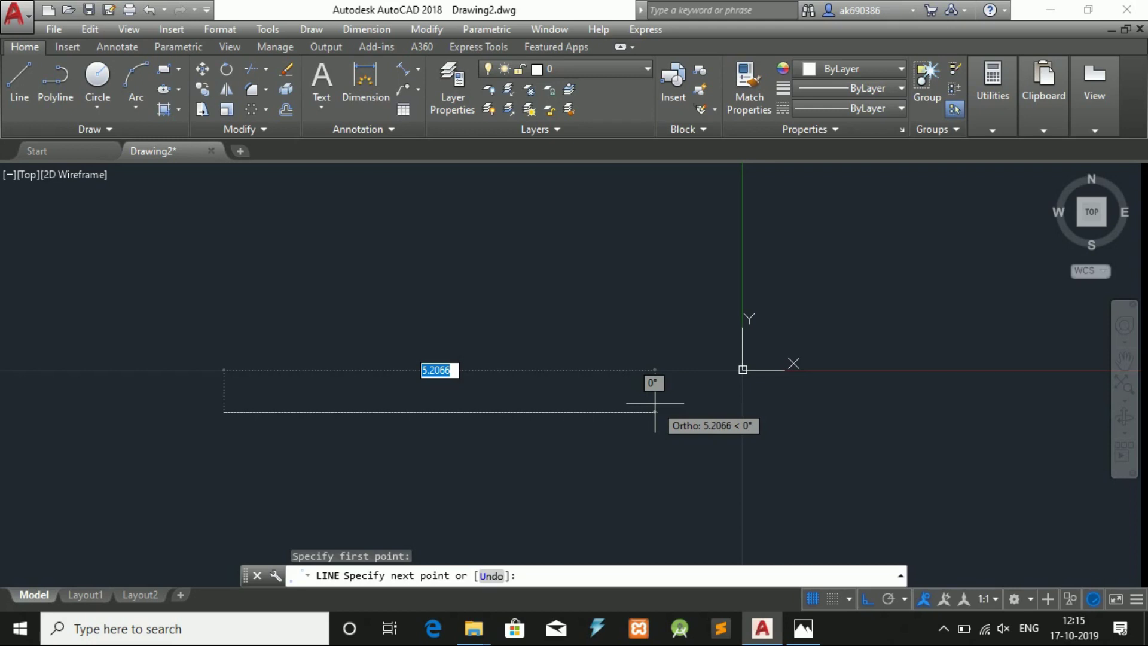
pyautogui.write('129')
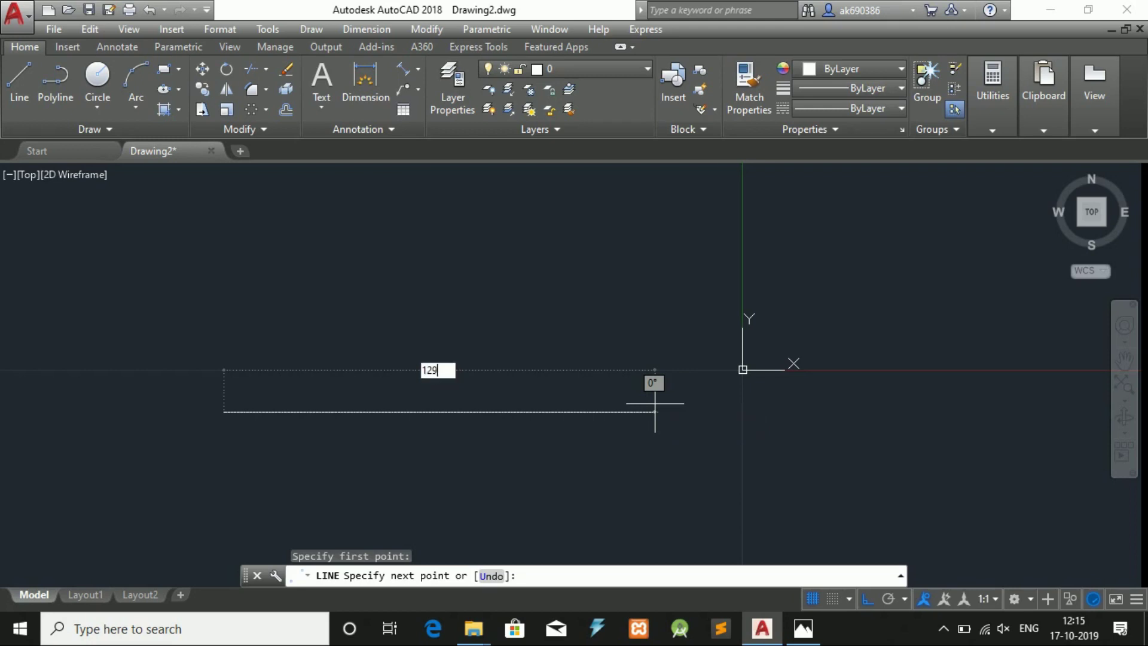
pyautogui.press('Return')
pyautogui.press('Return')
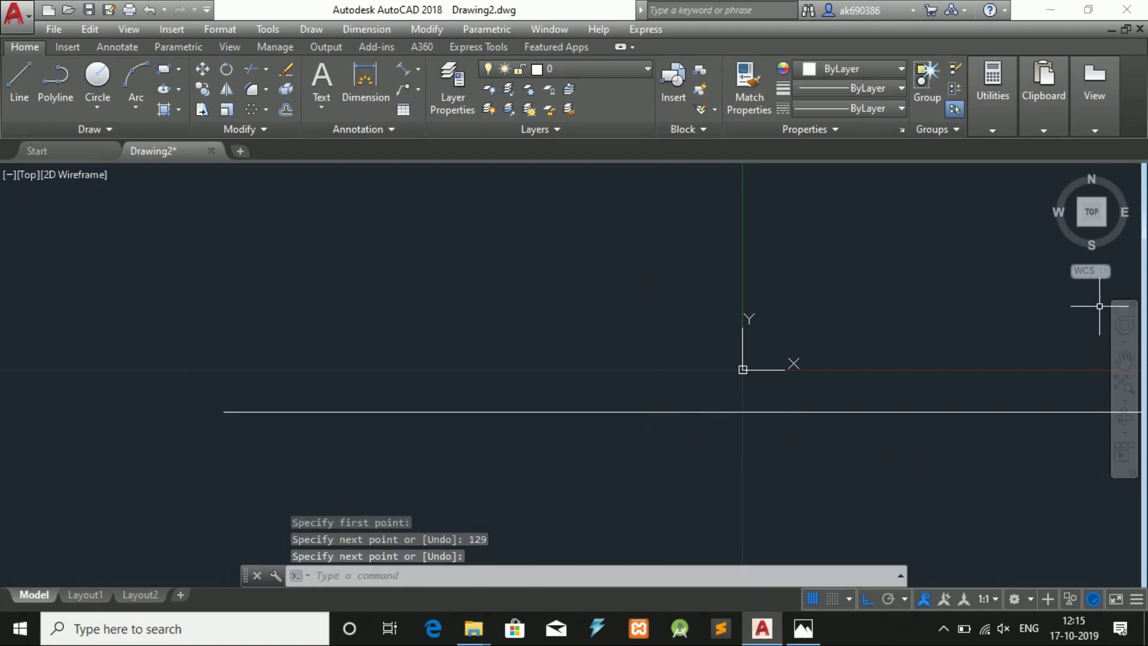
pyautogui.click(1092, 212)
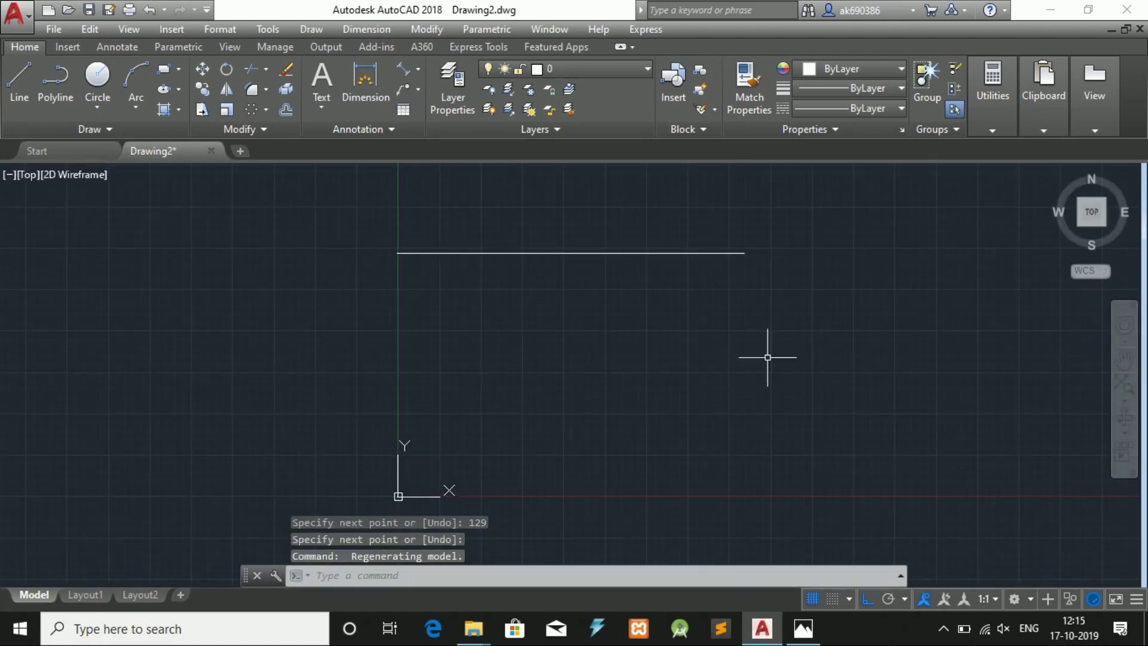
pyautogui.scroll(2, 525, 238)
pyautogui.moveTo(526, 238); pyautogui.dragTo(457, 355, button='middle')
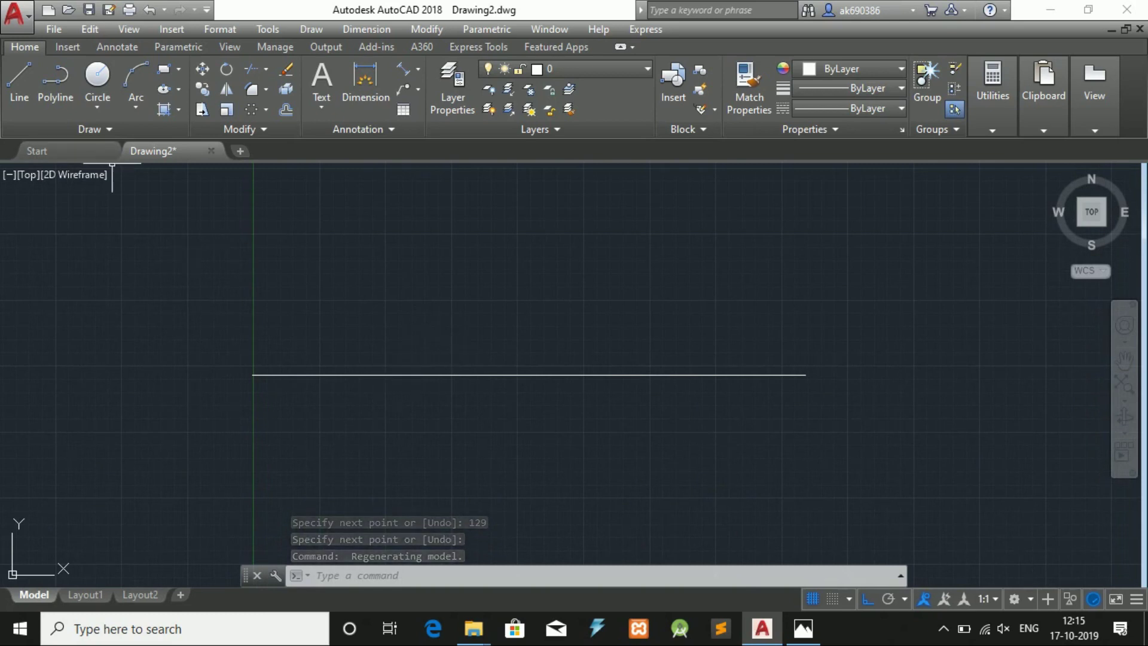
# Step: Draw a small circle at the line's left end, then delete it
pyautogui.click(97, 75)
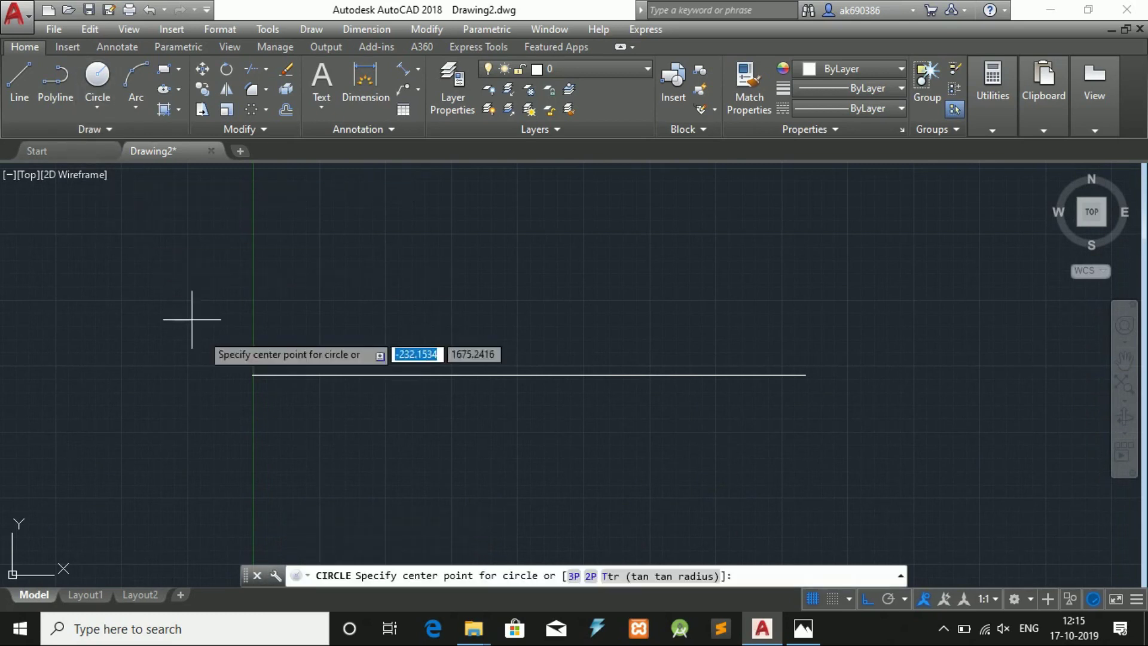
pyautogui.click(253, 375)
pyautogui.write('30')
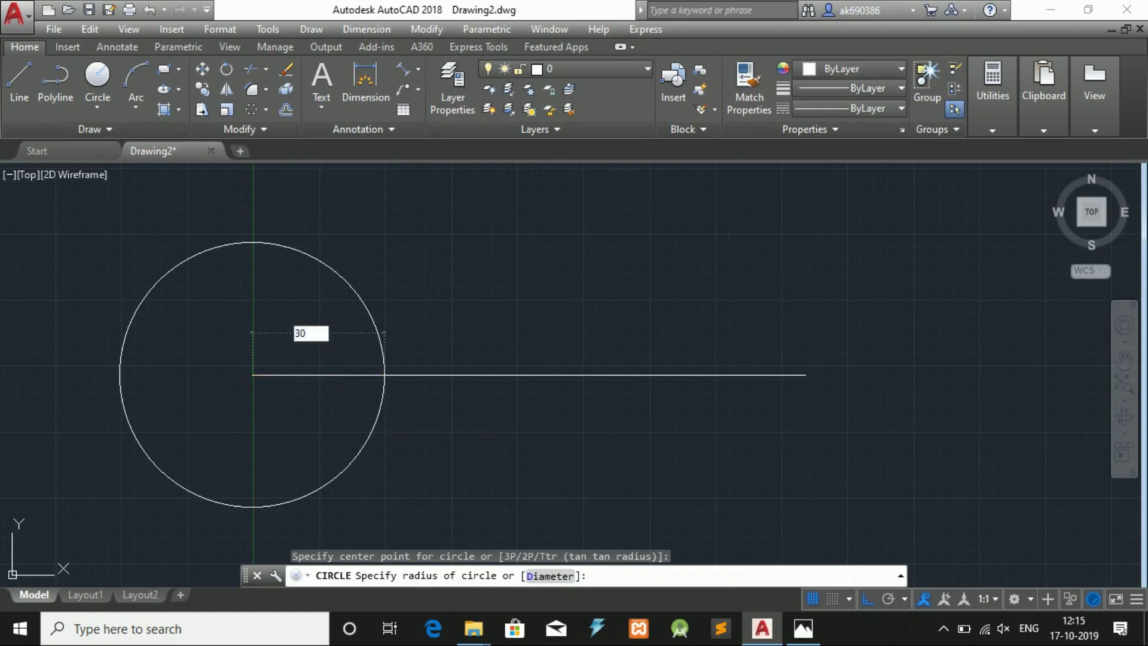
pyautogui.press('Return')
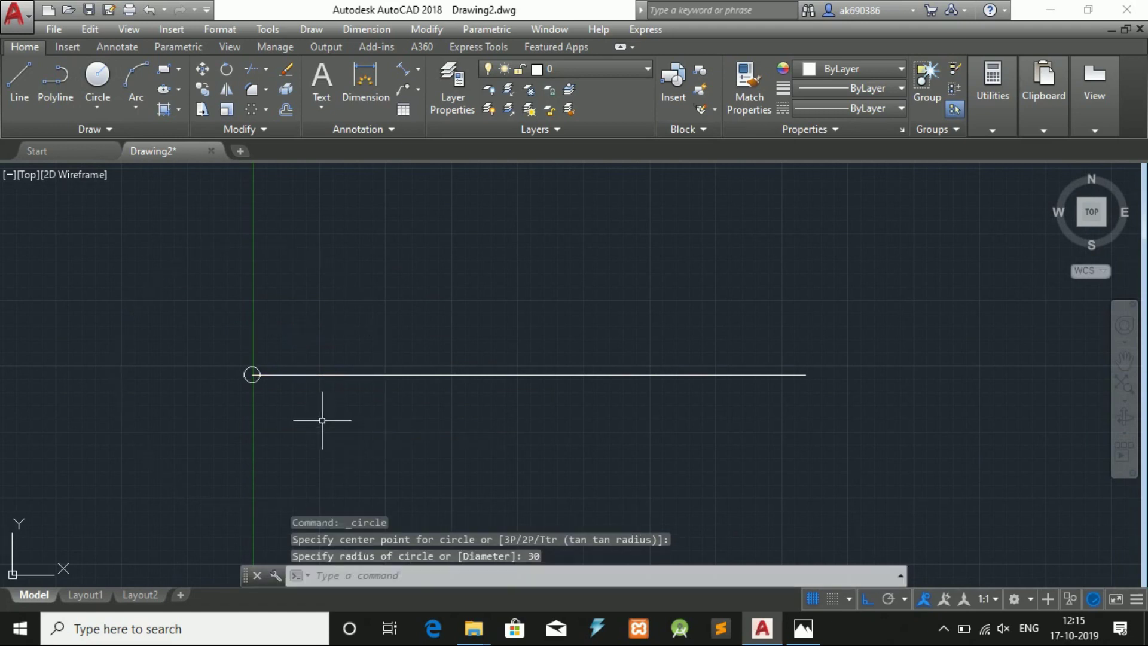
pyautogui.click(253, 367)
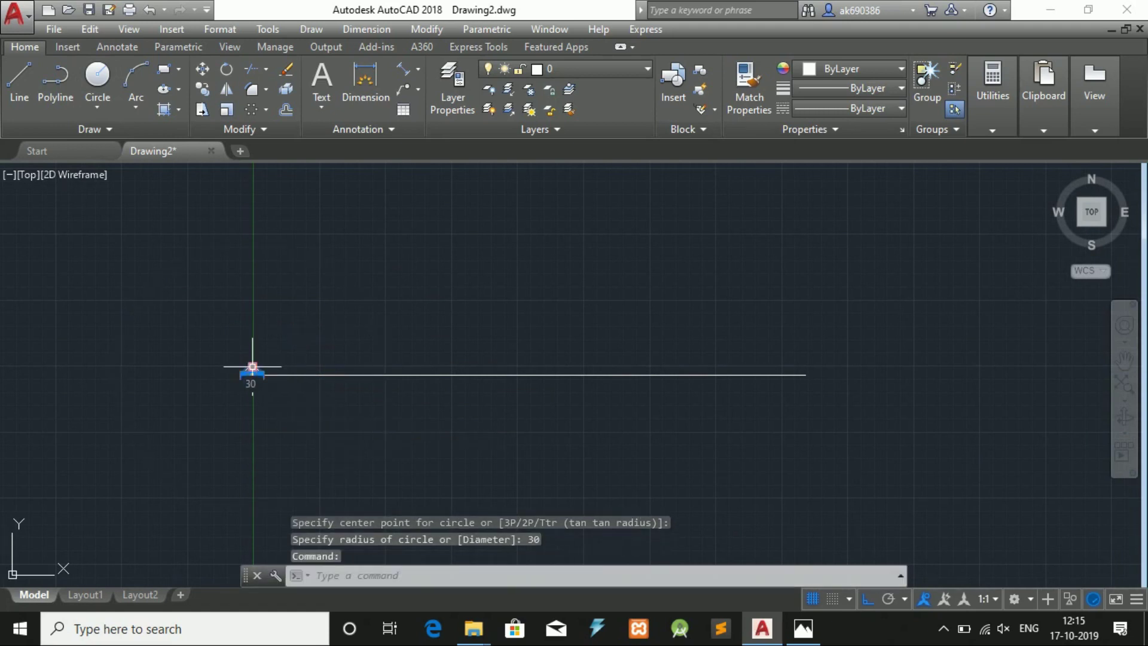
pyautogui.press('Delete')
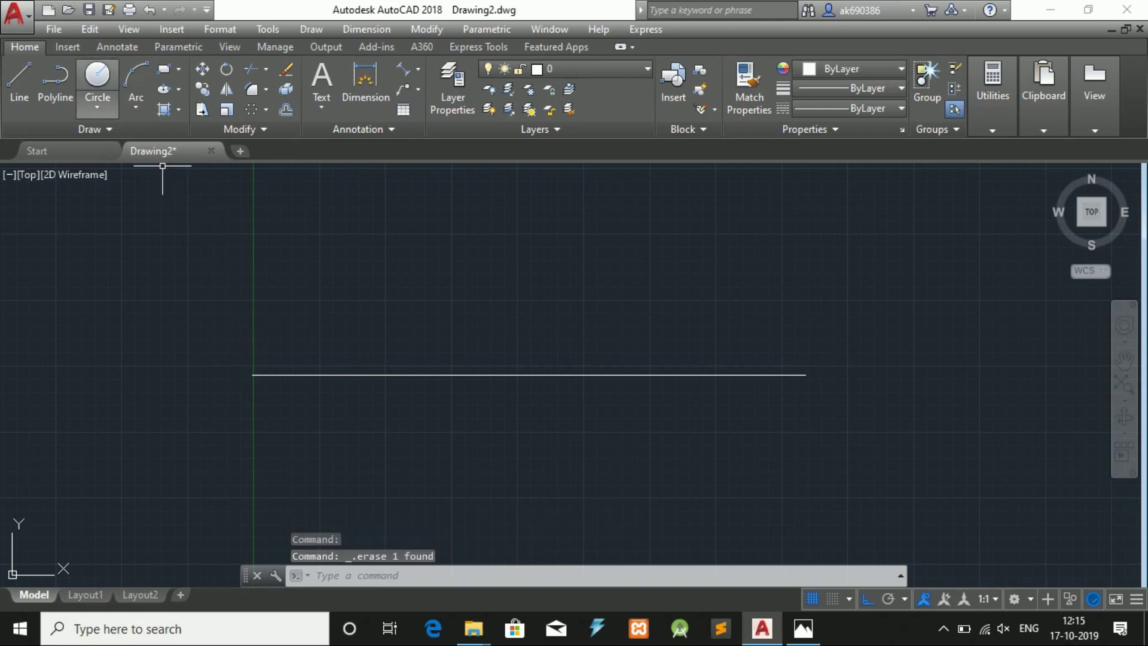
# Step: Draw a radius-30 circle at the line's left end and check the line's length in its properties
pyautogui.click(97, 76)
pyautogui.click(252, 375)
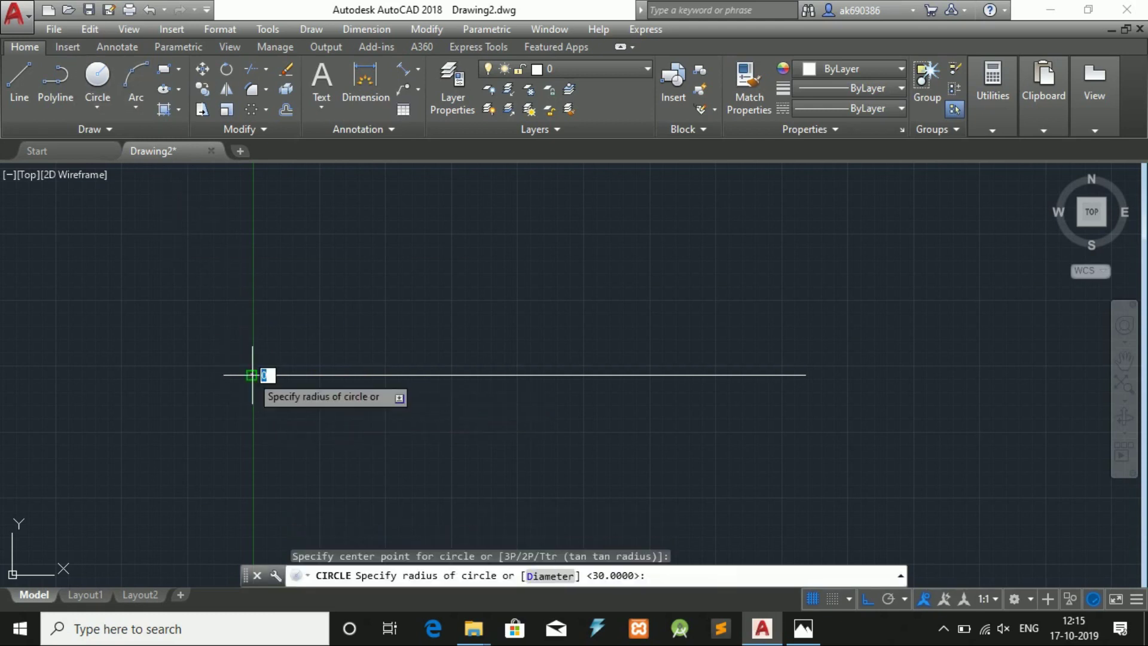
pyautogui.write('30')
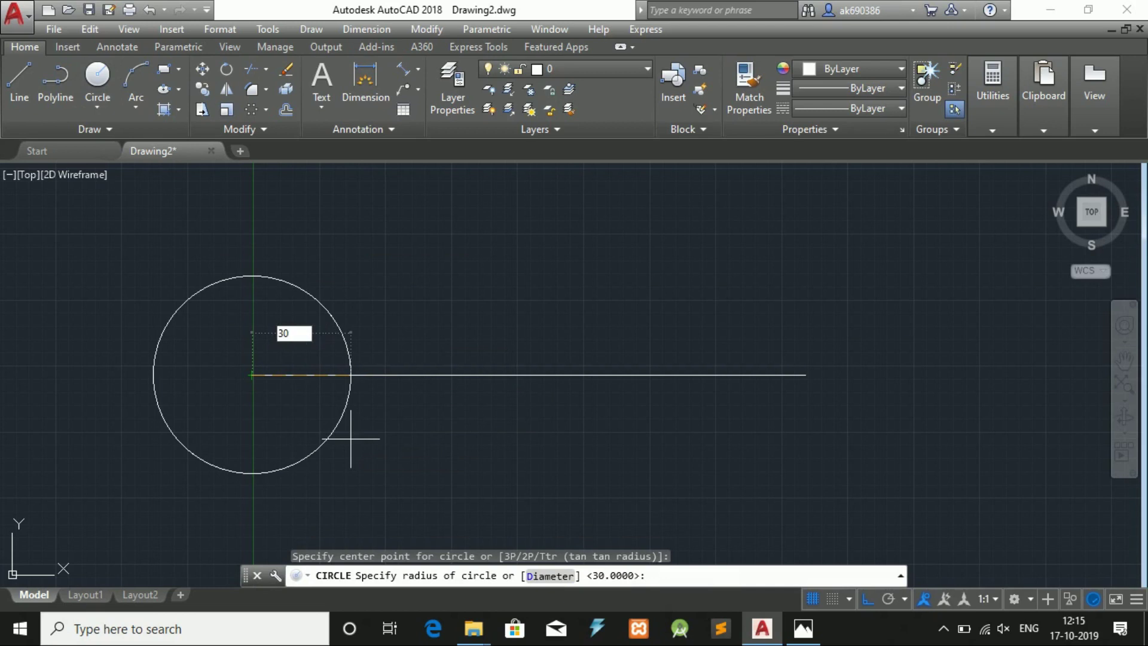
pyautogui.press('Return')
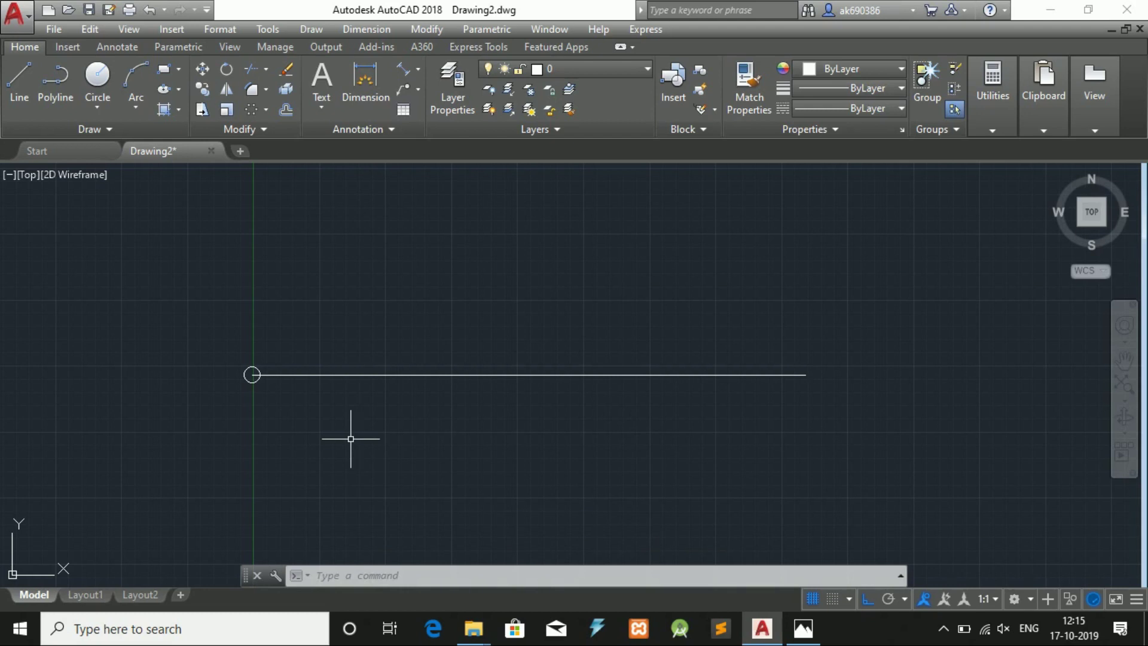
pyautogui.click(350, 374)
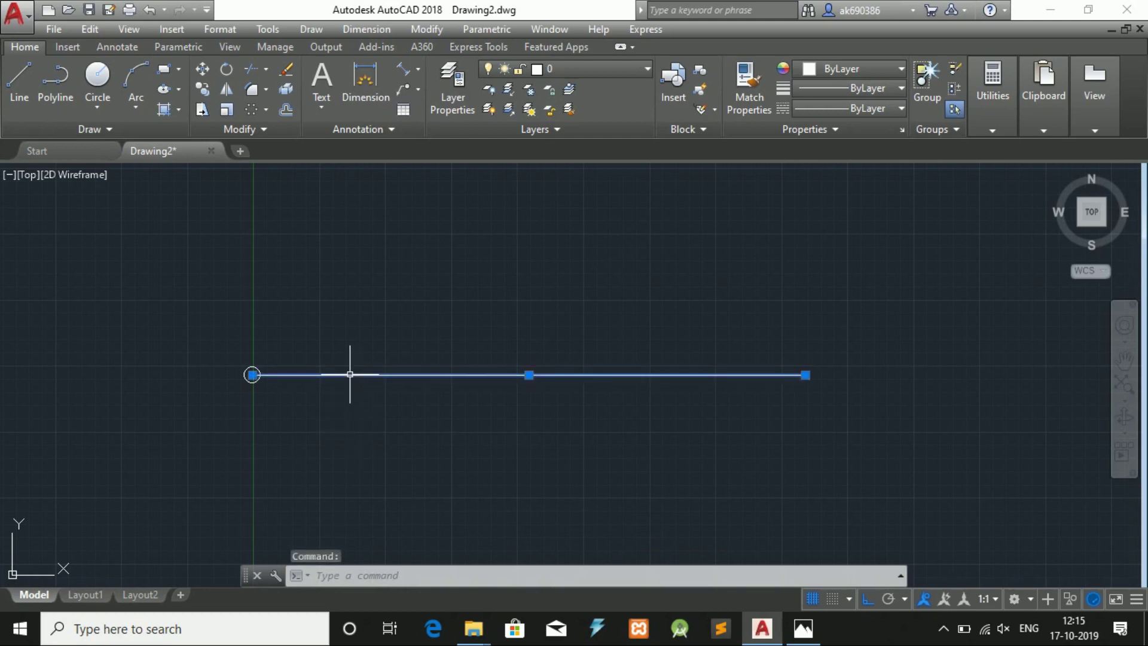
pyautogui.doubleClick(350, 375)
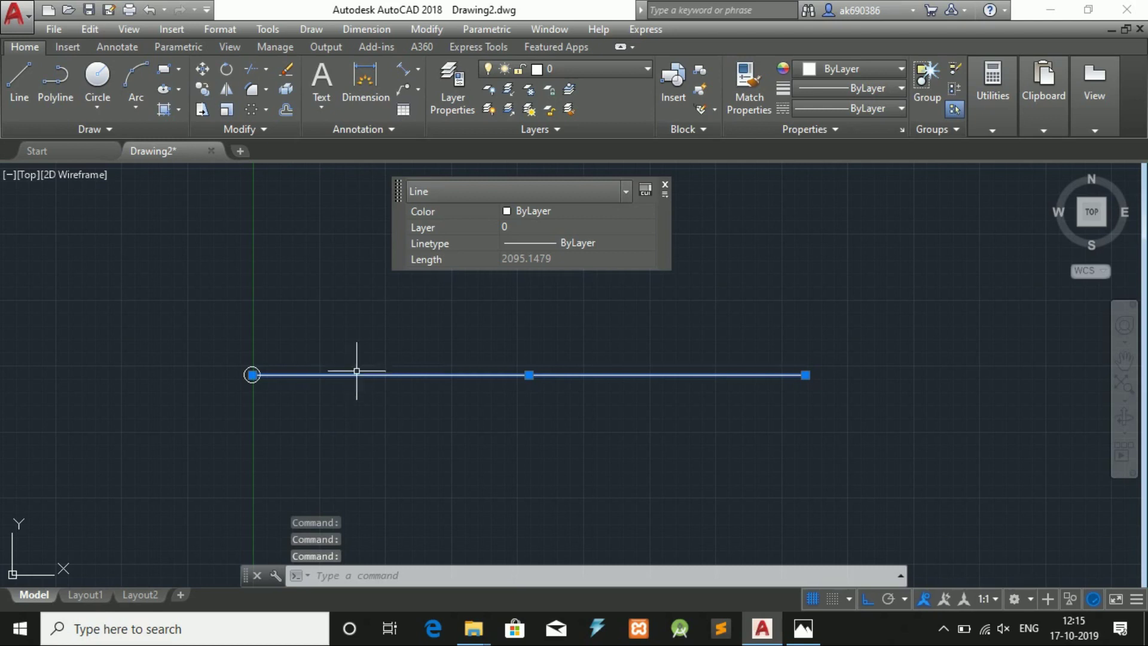
pyautogui.press('Escape')
# Step: Select all objects in the drawing and erase them
pyautogui.hotkey('ctrl', 'a')
pyautogui.press('Delete')
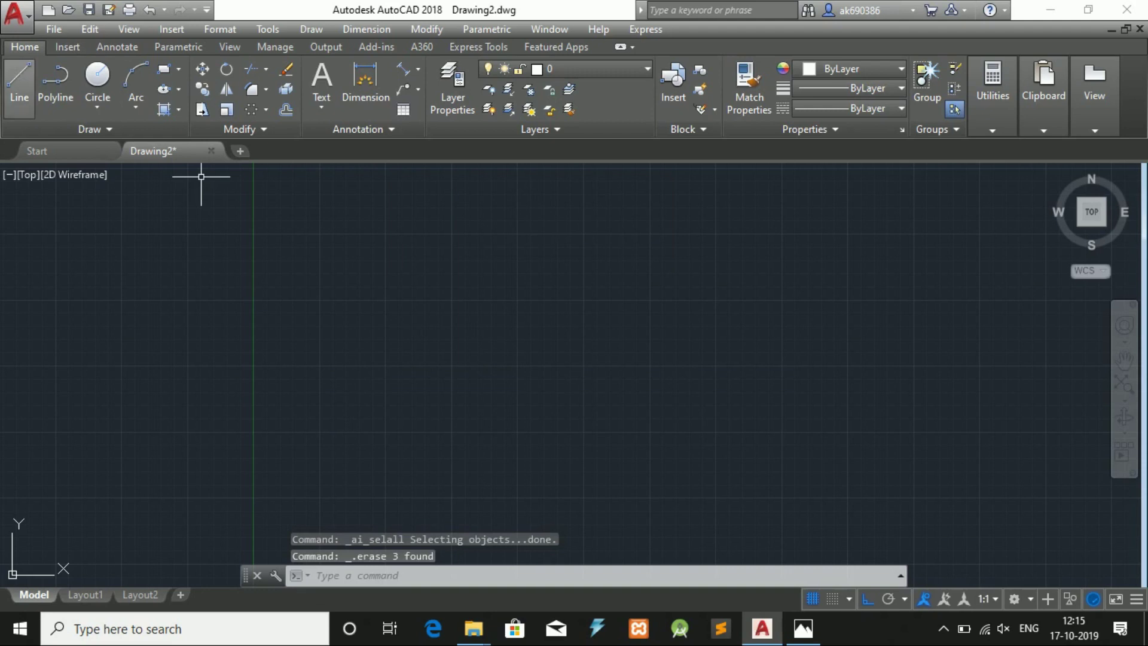
pyautogui.write('l')
pyautogui.press('Return')
# Step: Draw a new 129-unit horizontal line and zoom in on it
pyautogui.click(114, 311)
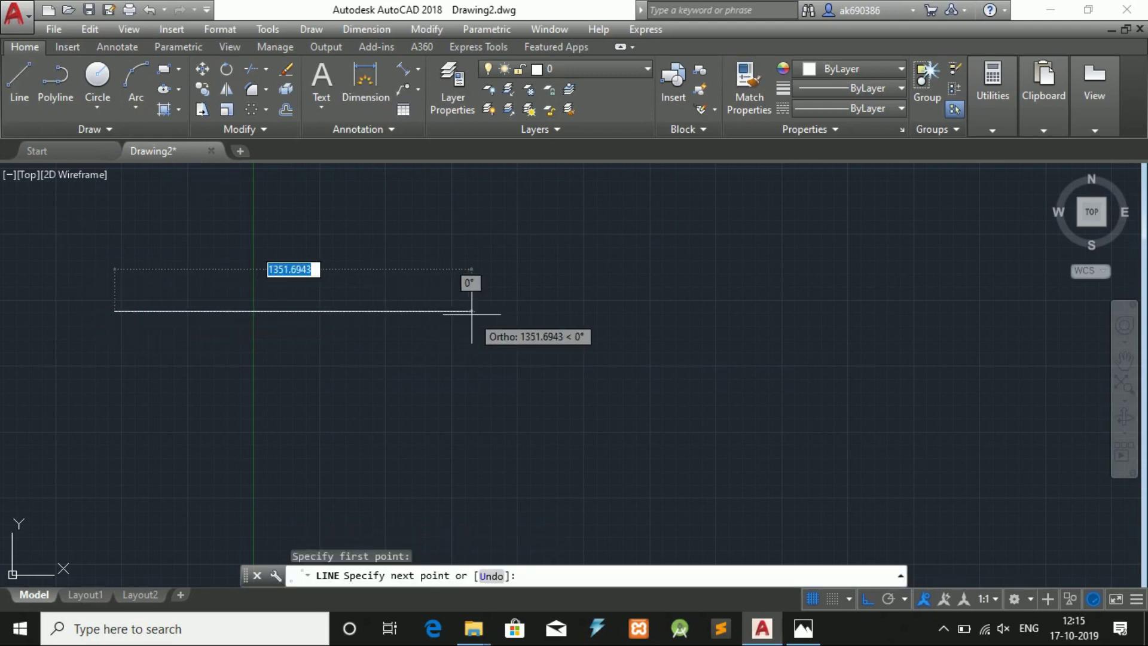
pyautogui.write('129')
pyautogui.press('Return')
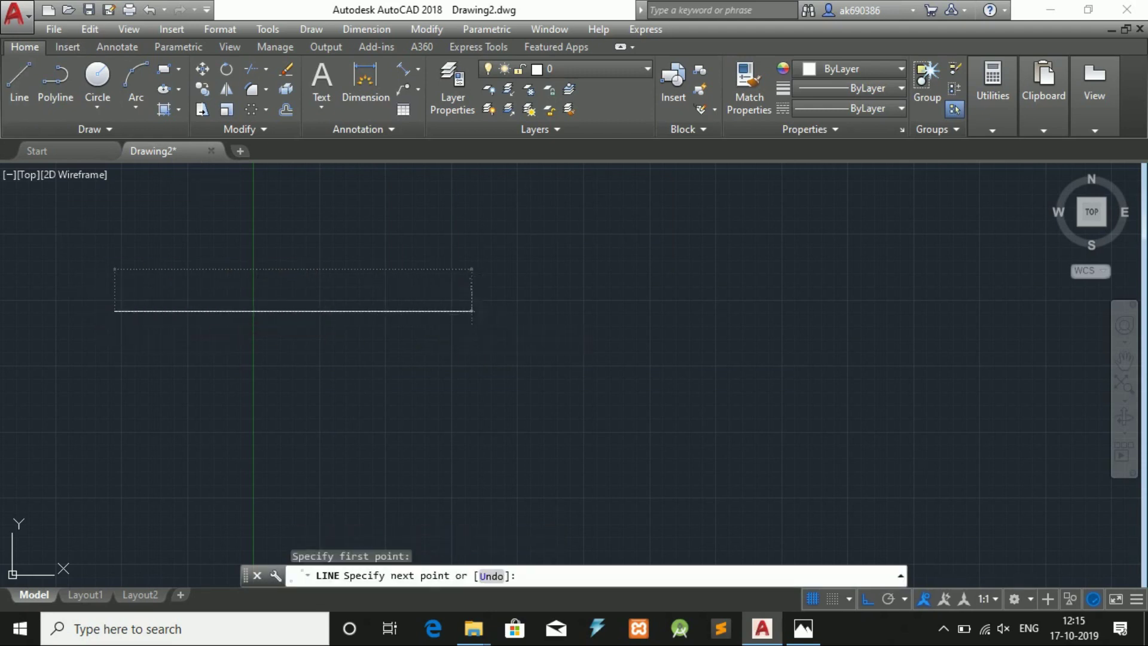
pyautogui.press('Return')
pyautogui.scroll(2, 115, 342)
pyautogui.scroll(3, 108, 302)
pyautogui.scroll(2, 179, 335)
pyautogui.moveTo(274, 362); pyautogui.dragTo(477, 387, button='middle')
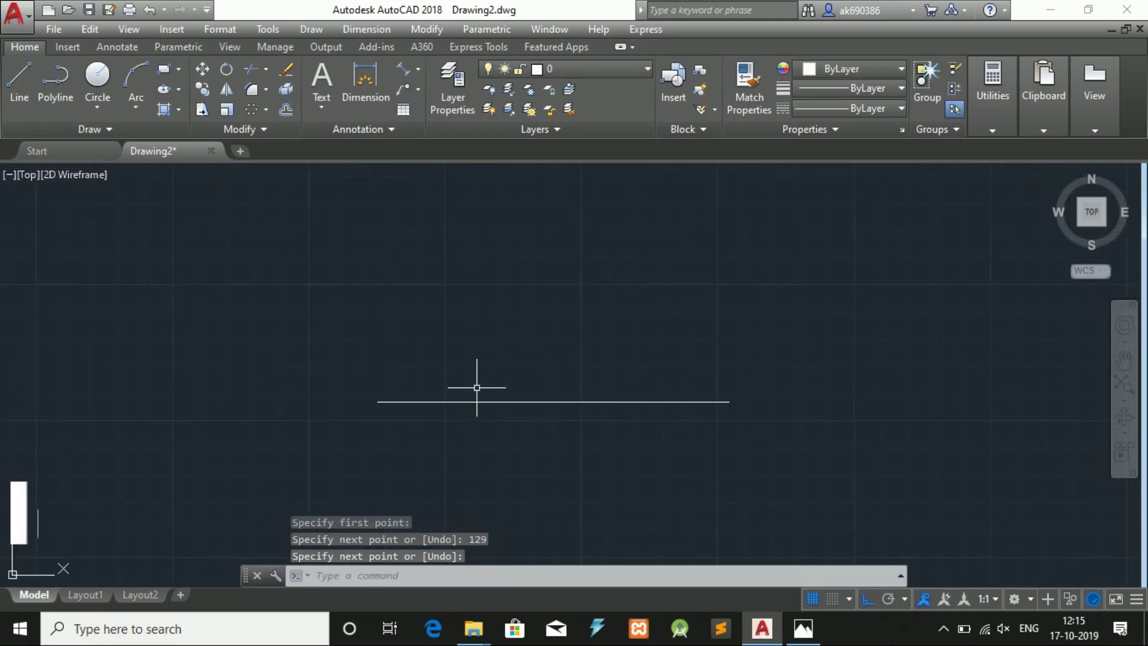
# Step: Add a radius-30 circle at the line's left end and a radius-20 circle at its right end
pyautogui.click(97, 76)
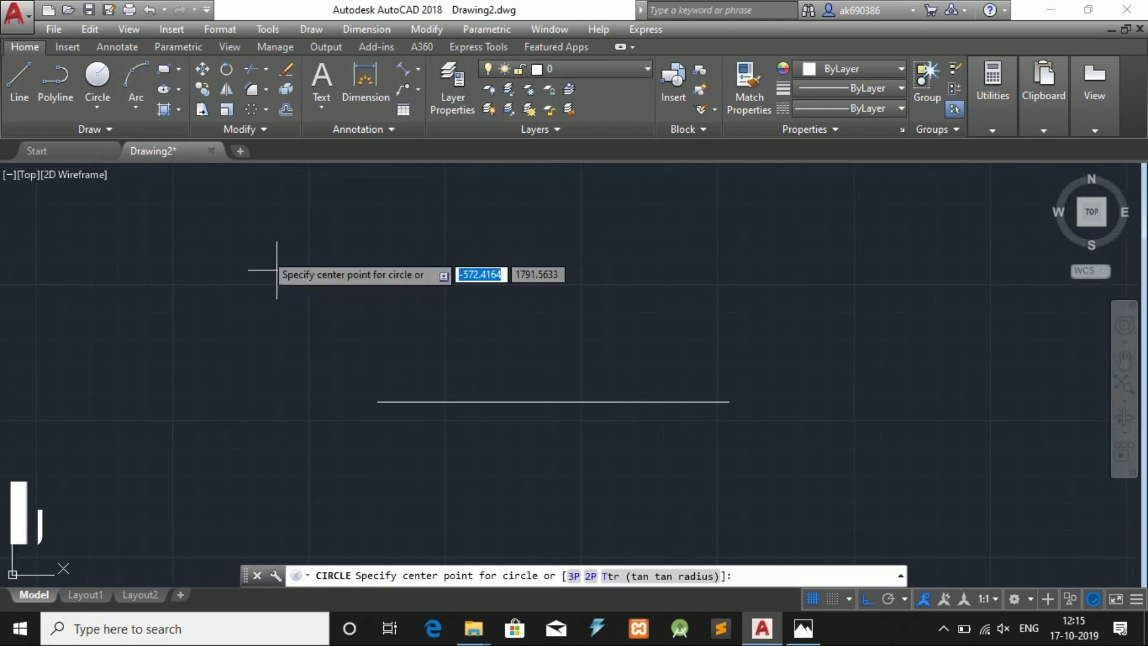
pyautogui.click(378, 402)
pyautogui.write('30')
pyautogui.press('Return')
pyautogui.click(98, 76)
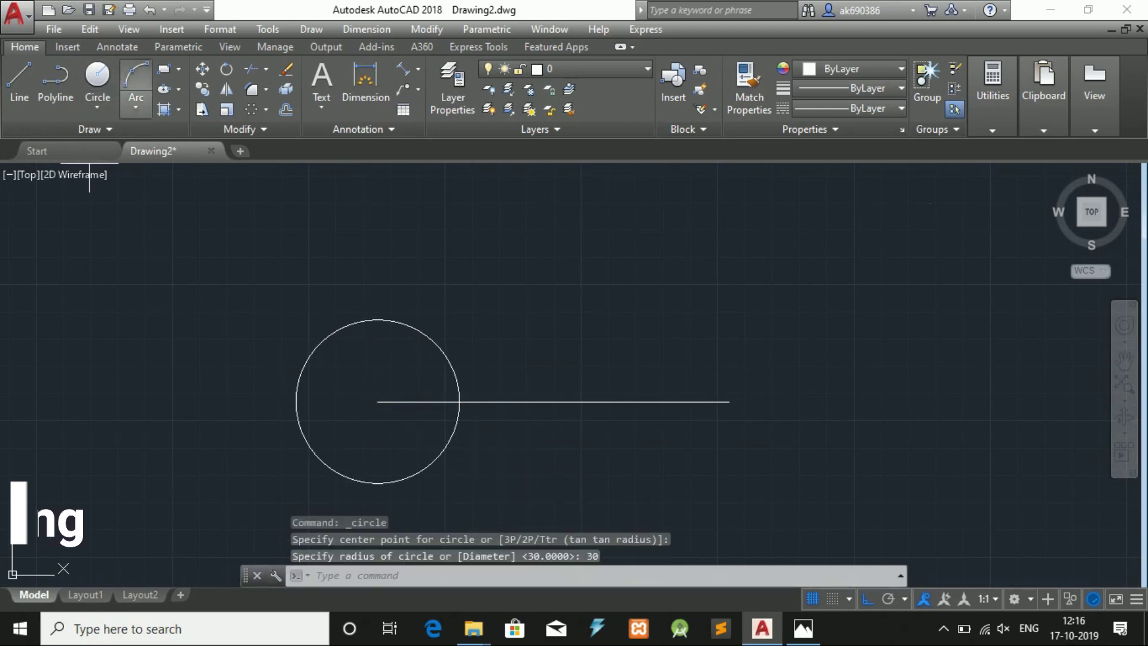
pyautogui.click(739, 398)
pyautogui.write('20')
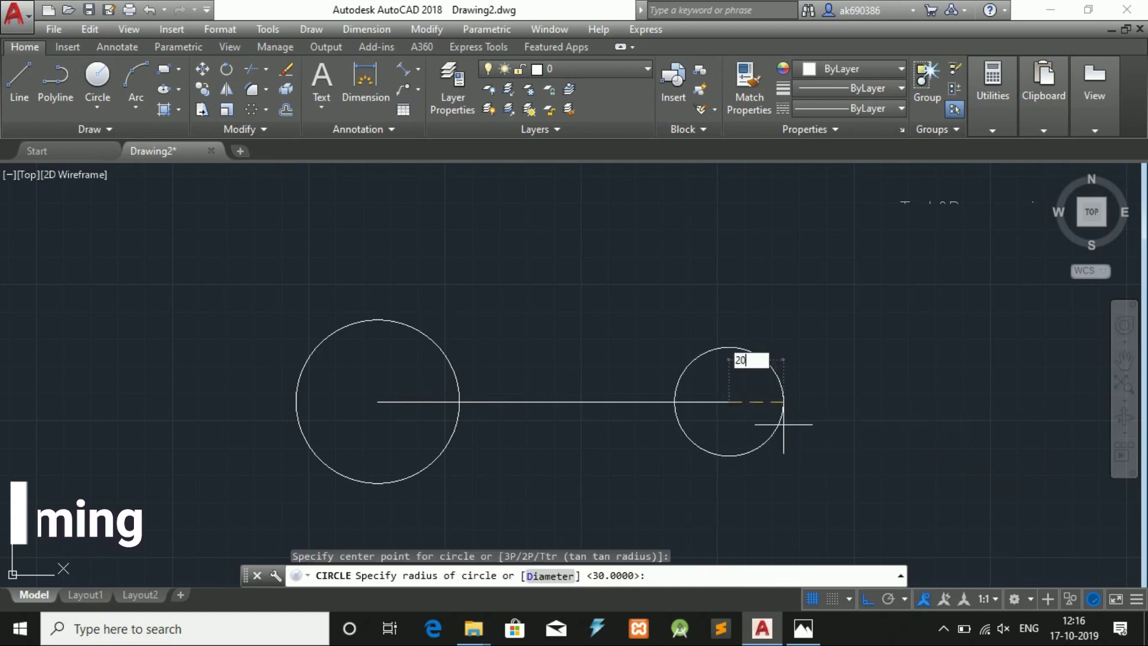
pyautogui.press('Return')
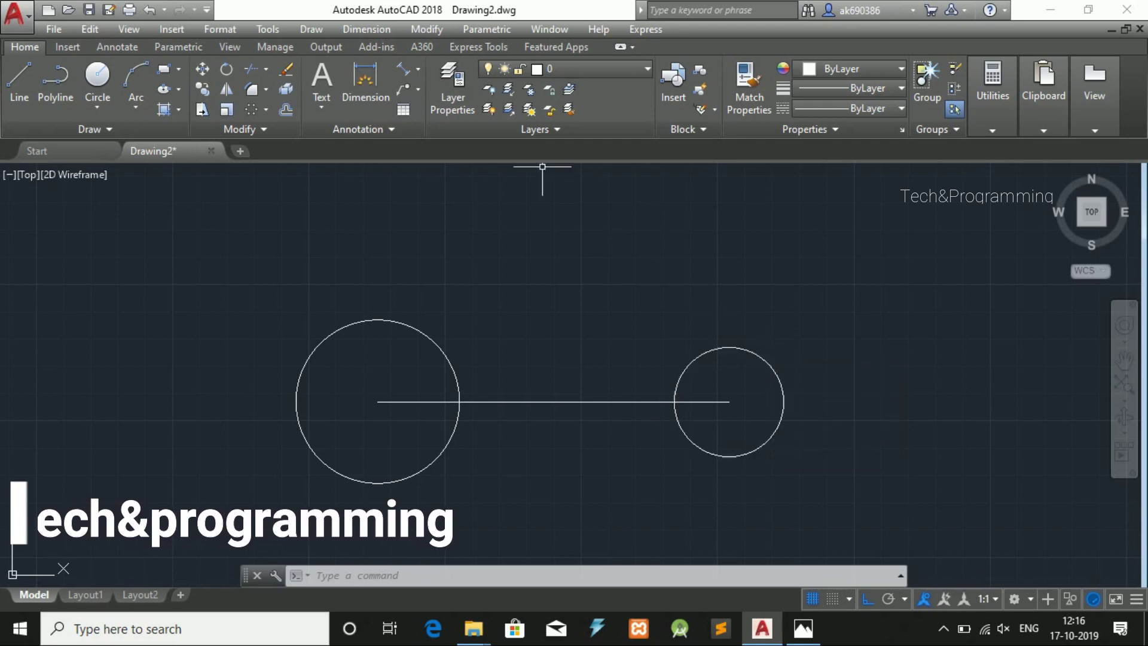
pyautogui.press('Return')
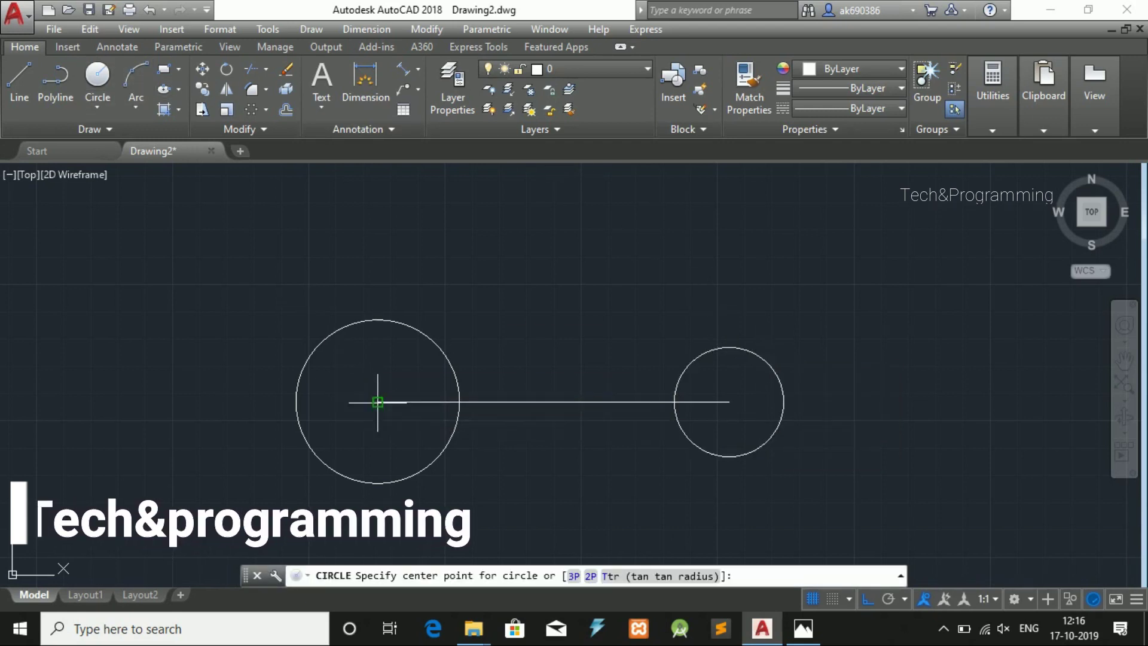
# Step: Add concentric inner circles: radius 20 at the left end, radius 15 at the right end
pyautogui.click(377, 401)
pyautogui.write('20')
pyautogui.press('Return')
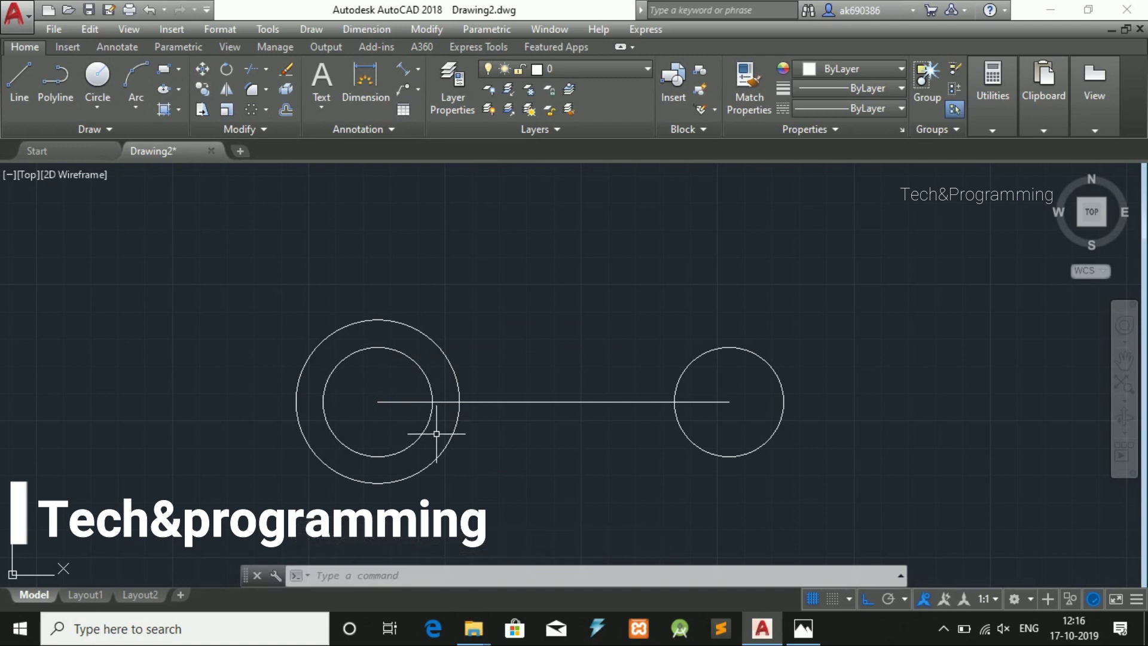
pyautogui.click(97, 76)
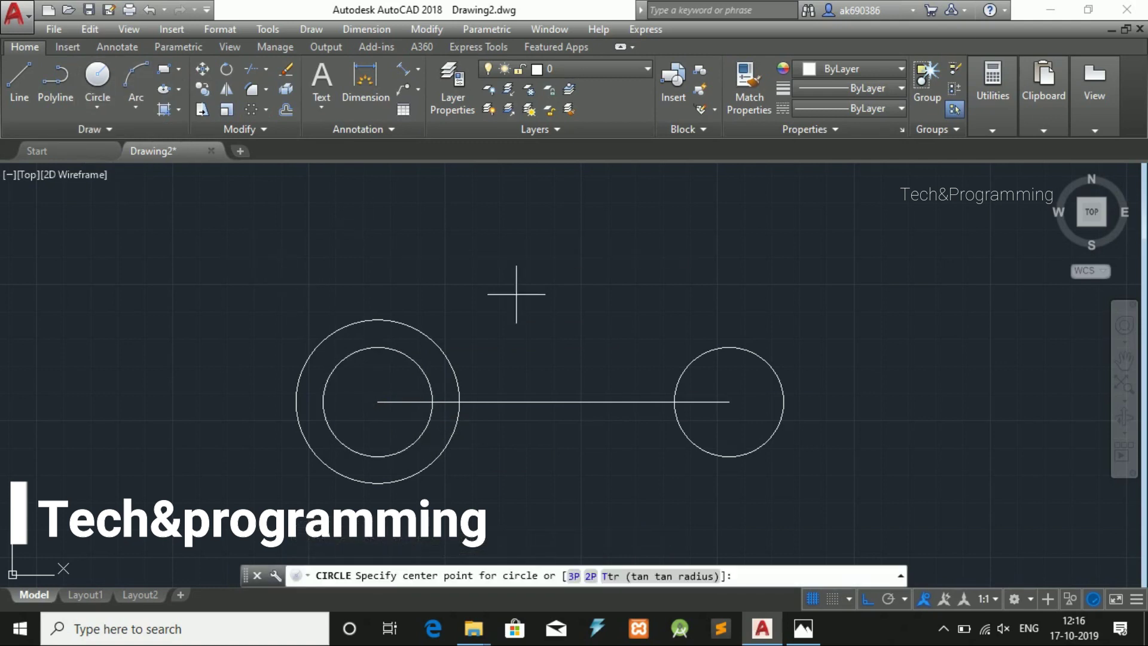
pyautogui.click(729, 401)
pyautogui.write('15')
pyautogui.press('Return')
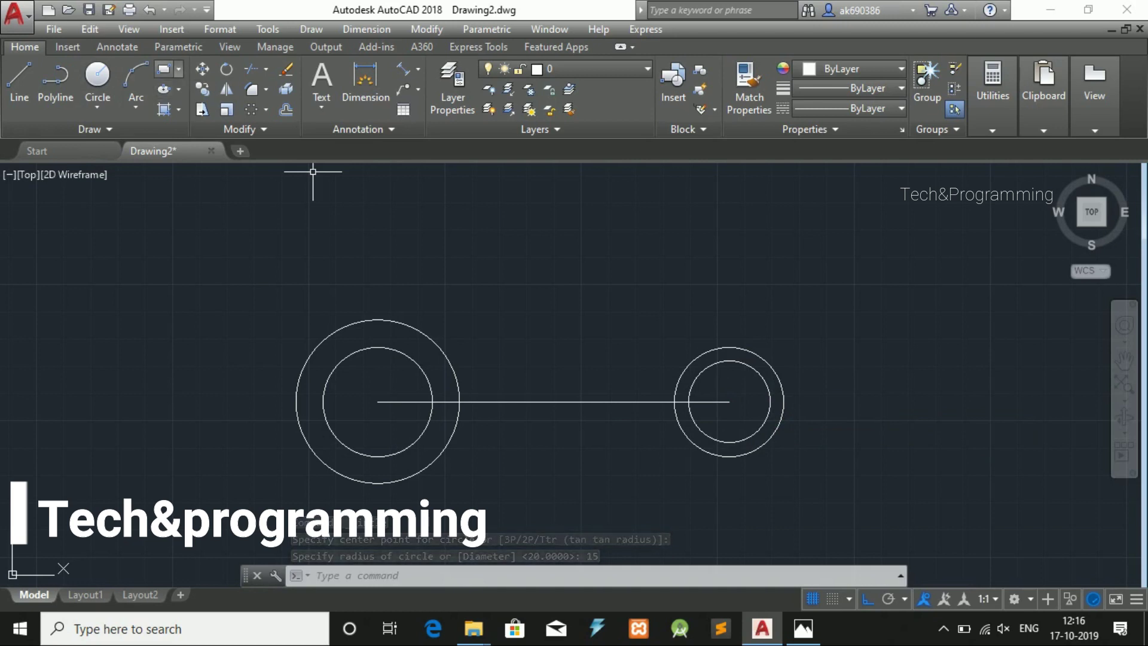
# Step: Draw a 6-sided polygon circumscribed at radius 20 about the left centre, then zoom in
pyautogui.click(178, 69)
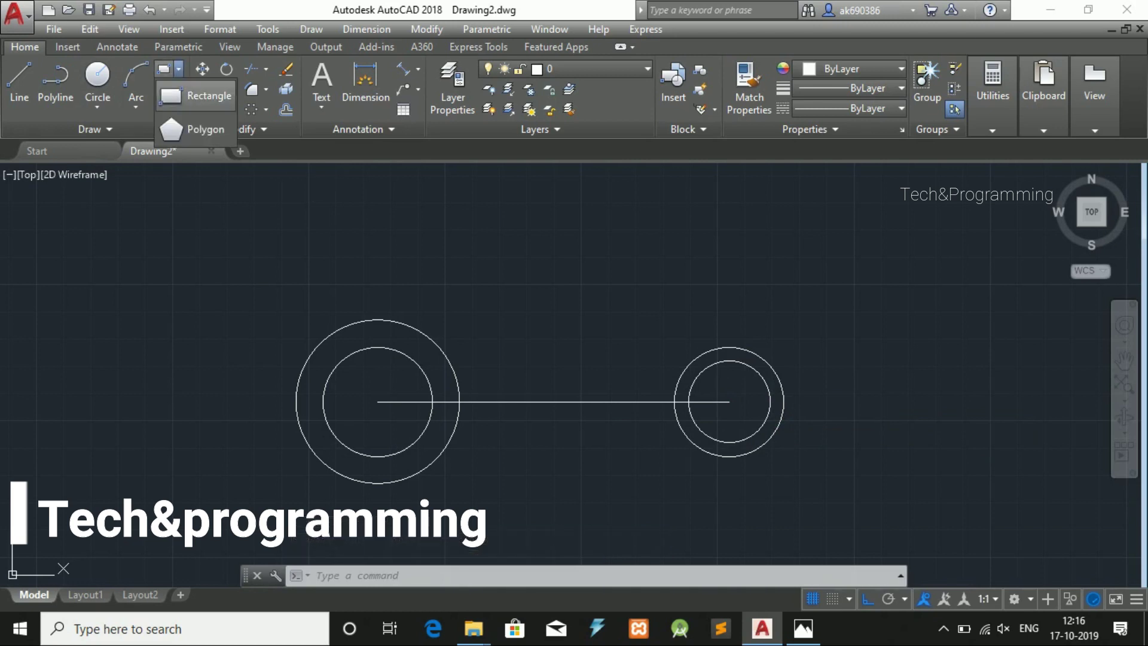
pyautogui.click(194, 129)
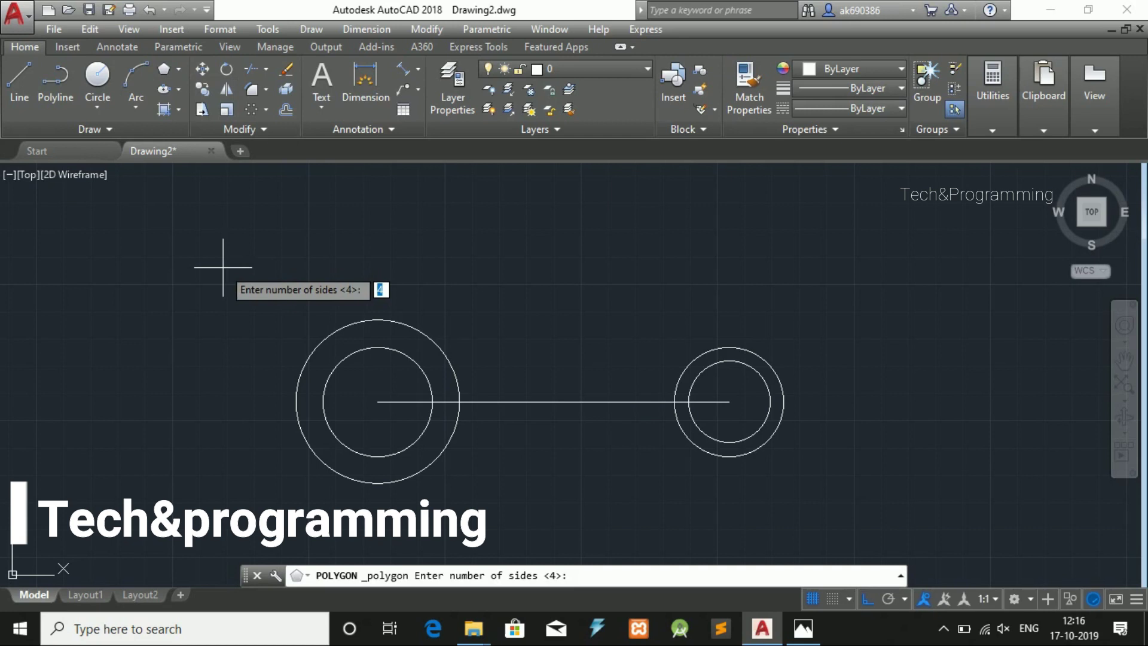
pyautogui.write('6')
pyautogui.press('Return')
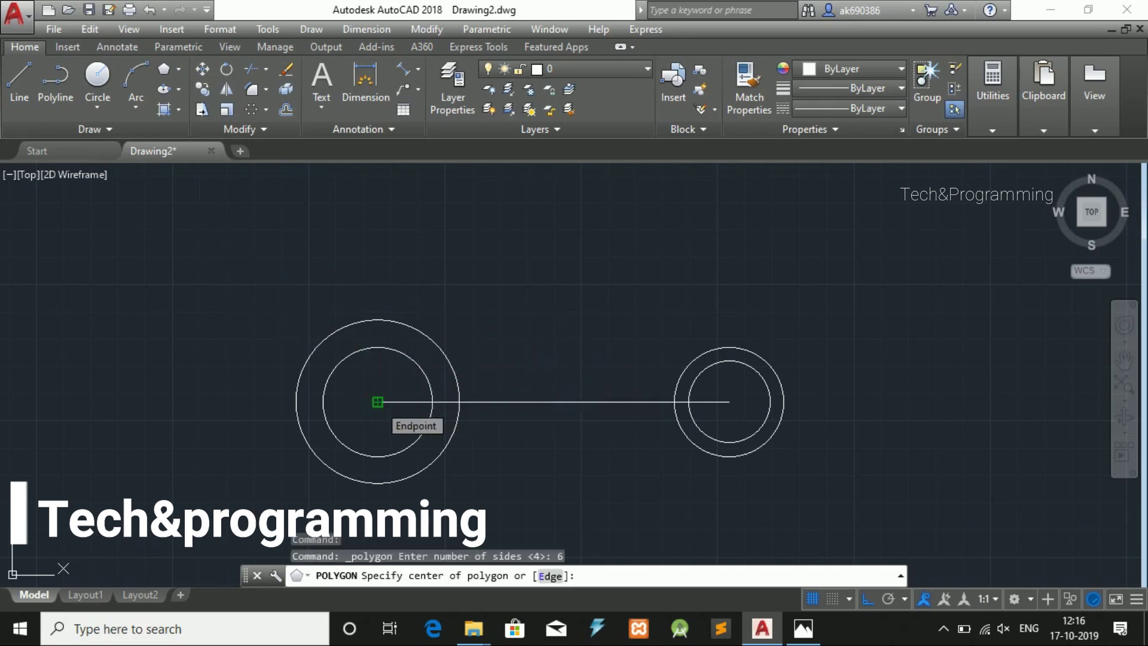
pyautogui.click(377, 402)
pyautogui.press('Down')
pyautogui.press('Down')
pyautogui.press('Return')
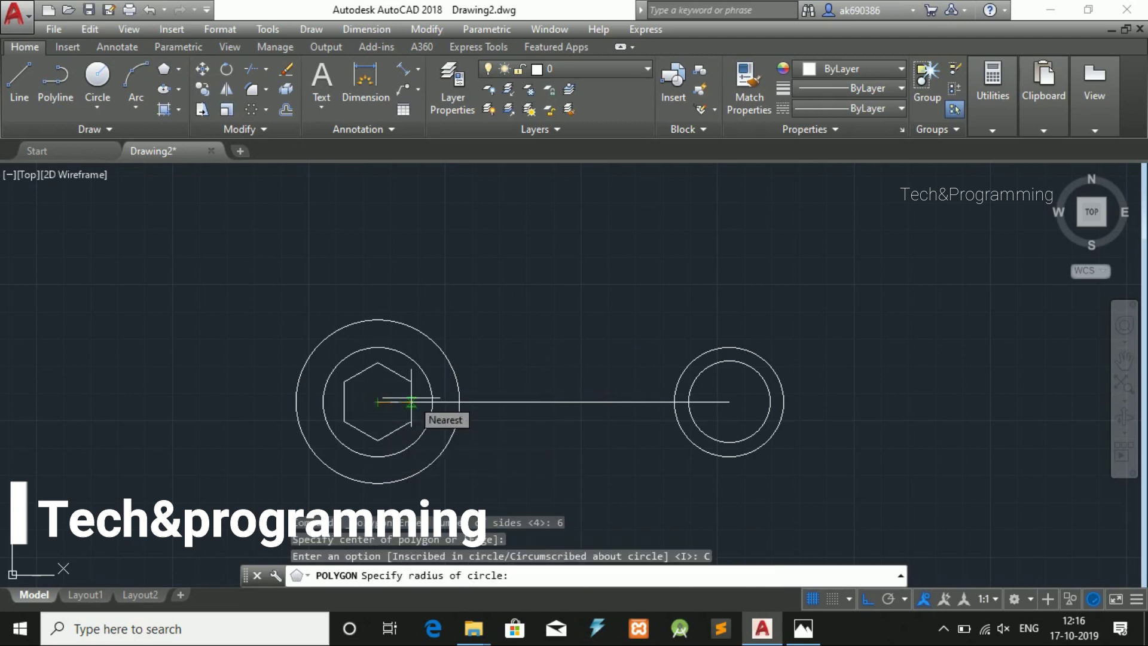
pyautogui.write('20')
pyautogui.press('Return')
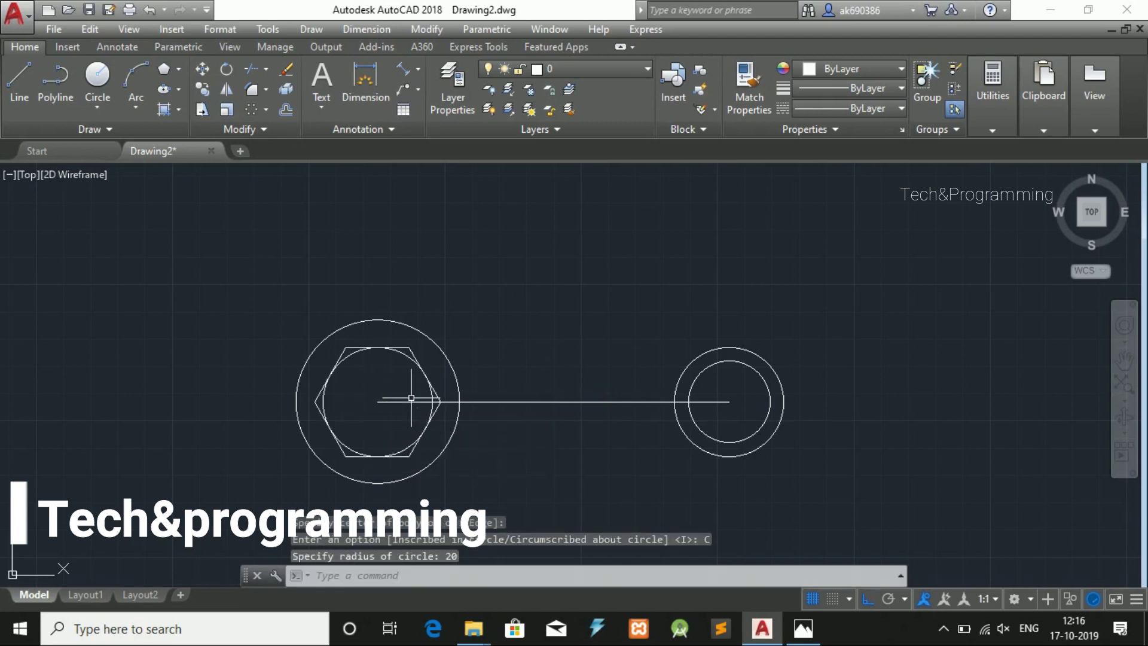
pyautogui.scroll(2, 401, 385)
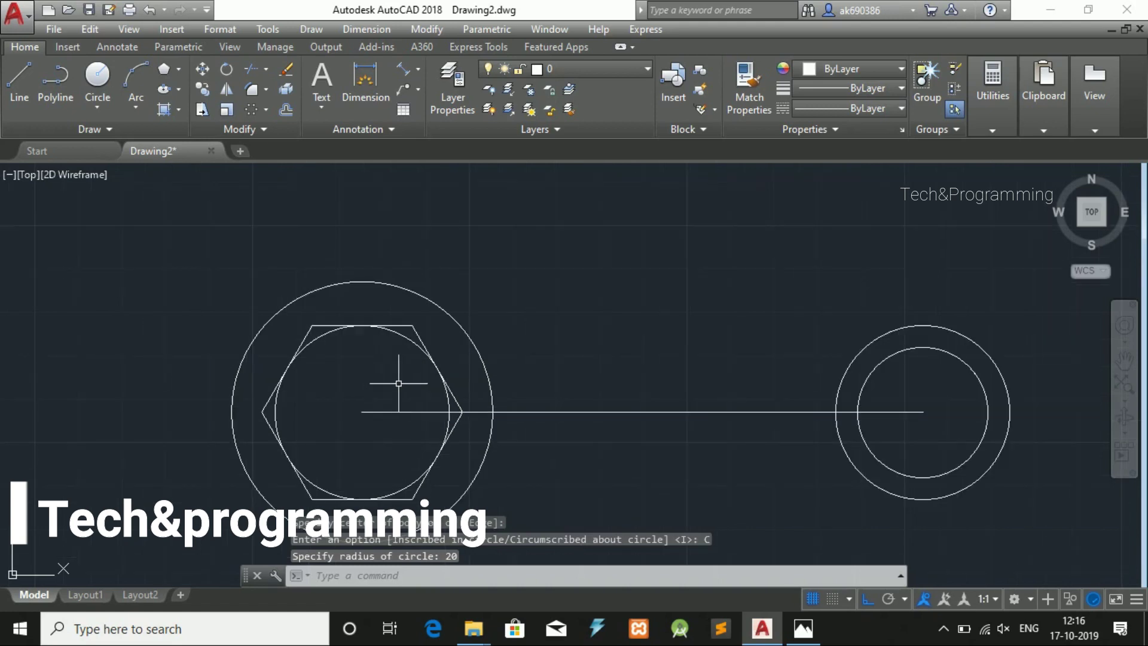
pyautogui.moveTo(398, 383); pyautogui.dragTo(374, 328, button='middle')
pyautogui.scroll(2, 370, 323)
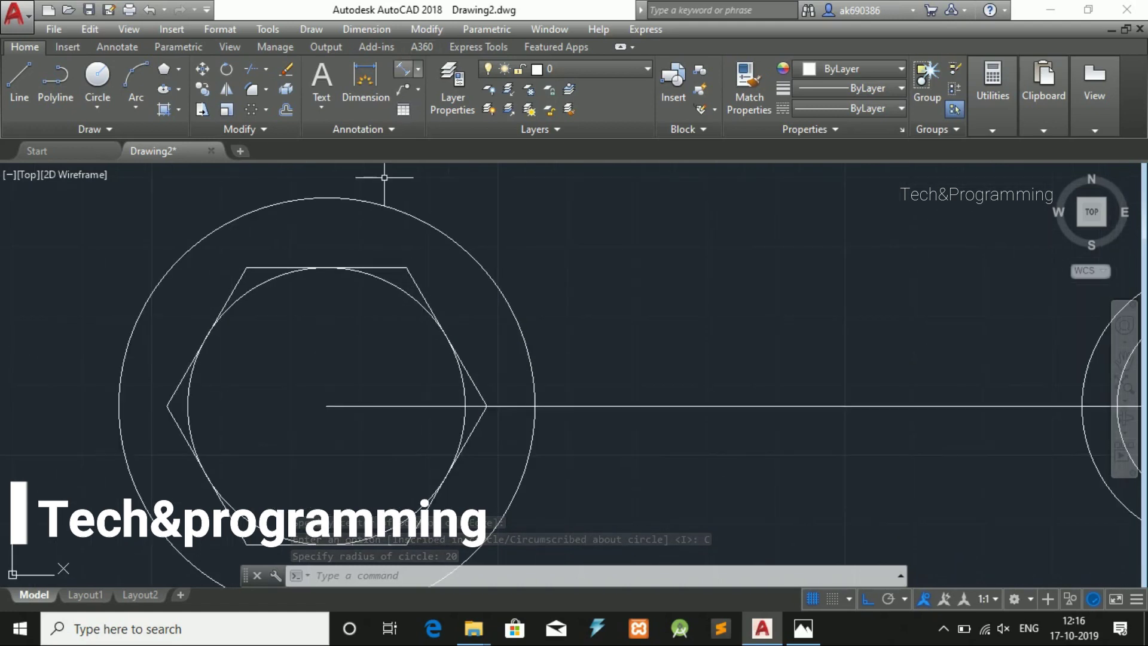
# Step: Add a linear 20 dimension from the left centre to the hexagon's top edge
pyautogui.click(418, 69)
pyautogui.click(437, 96)
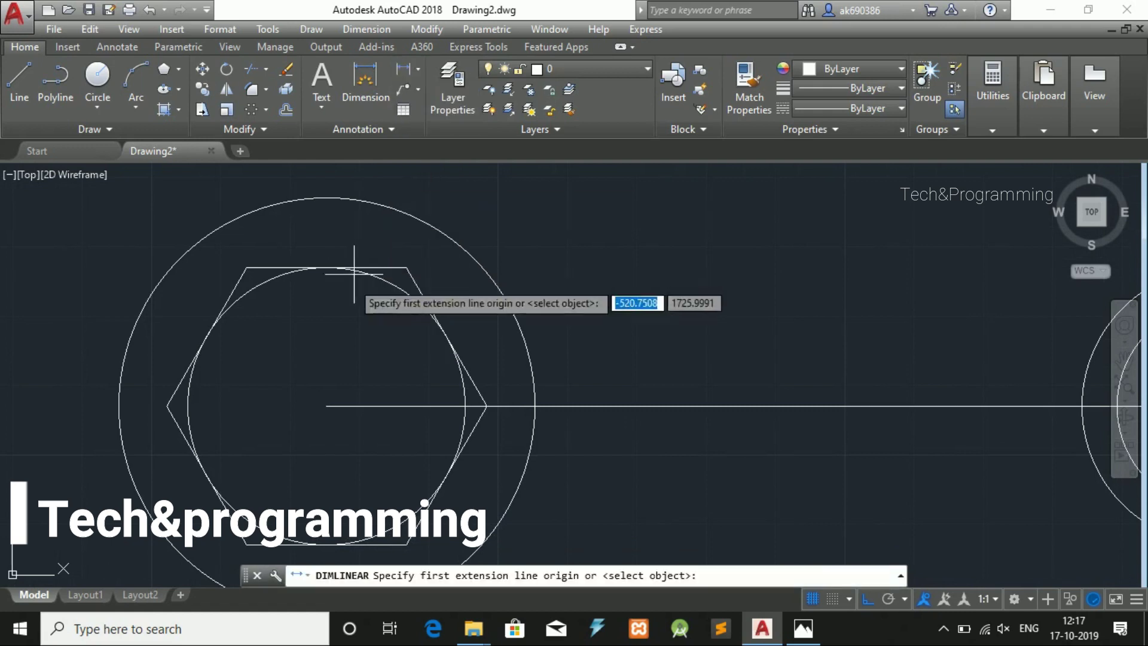
pyautogui.click(326, 406)
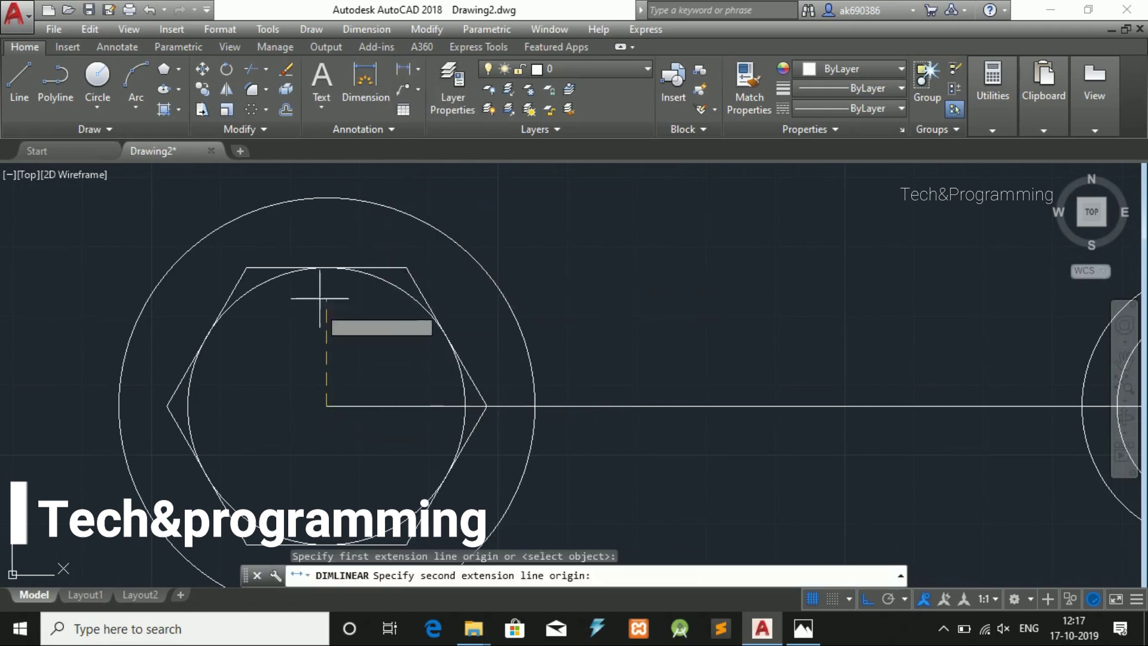
pyautogui.click(328, 269)
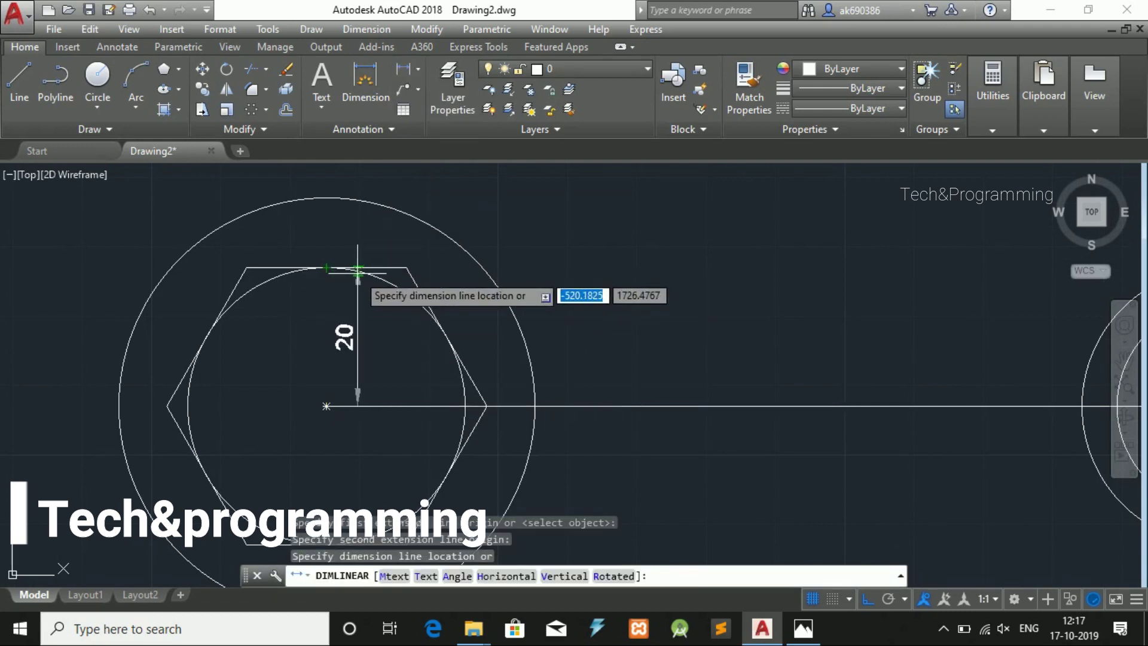
pyautogui.click(350, 269)
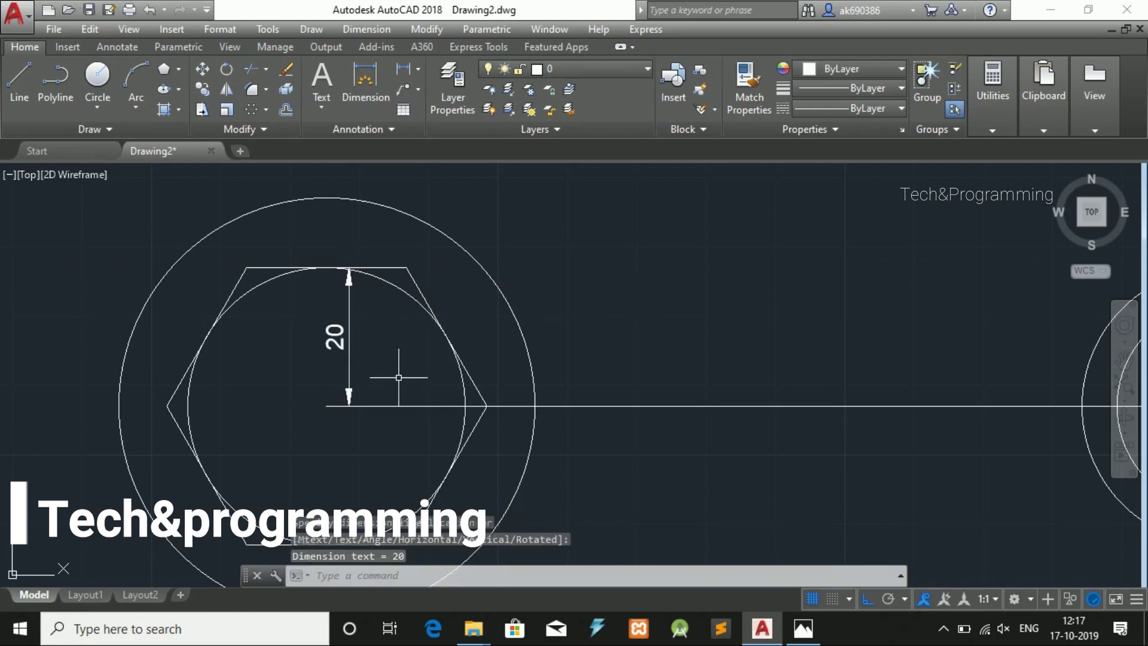
pyautogui.scroll(-4, 440, 413)
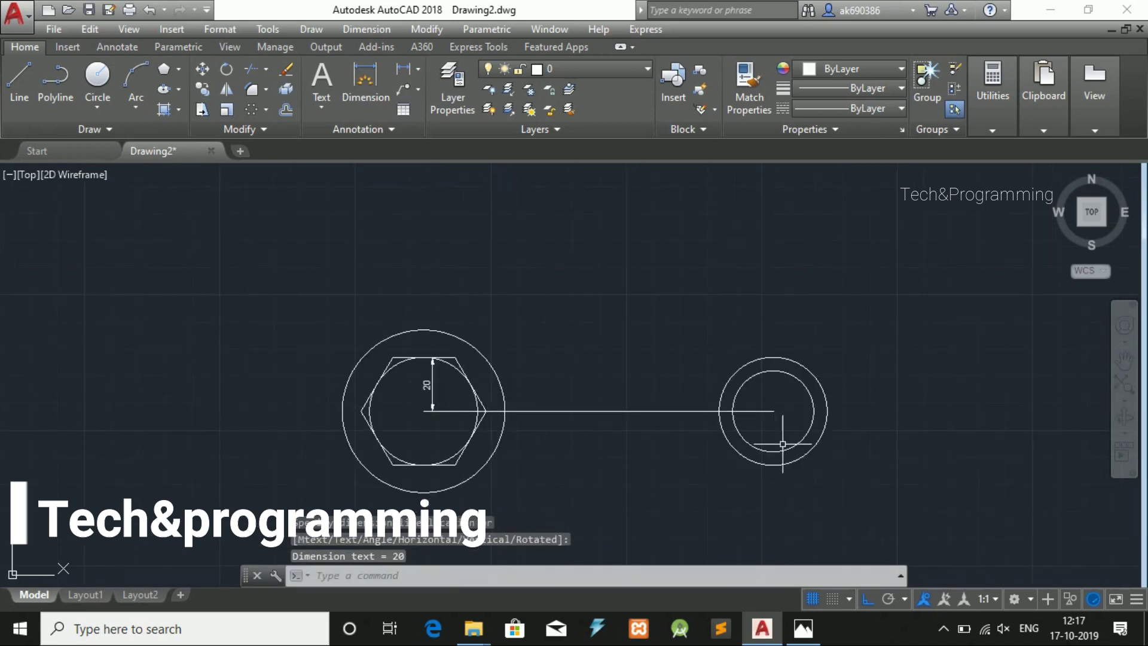
pyautogui.moveTo(782, 444); pyautogui.dragTo(512, 379, button='middle')
pyautogui.scroll(2, 506, 359)
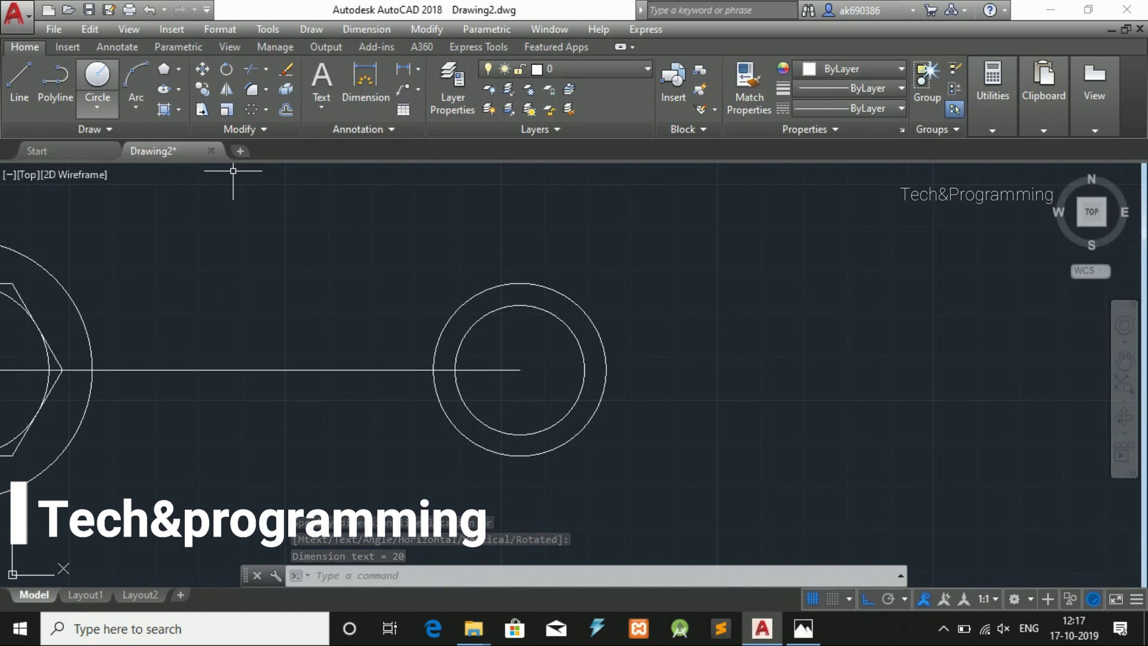
pyautogui.click(163, 69)
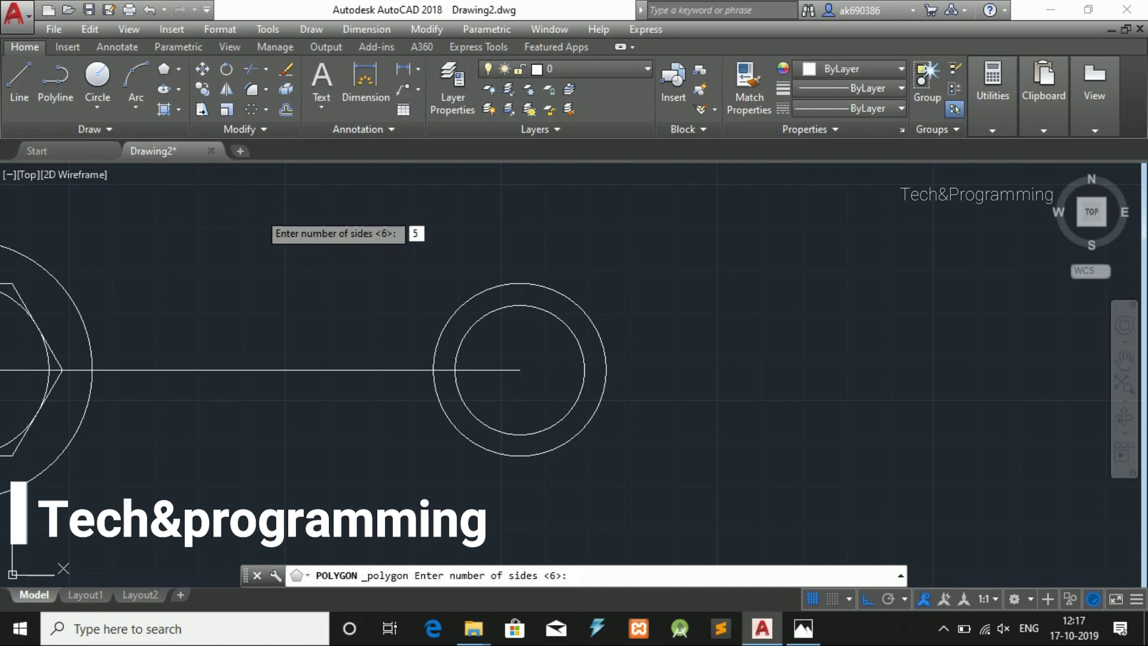
# Step: Draw a 5-sided polygon inscribed at radius 15 about the right centre
pyautogui.press('Return')
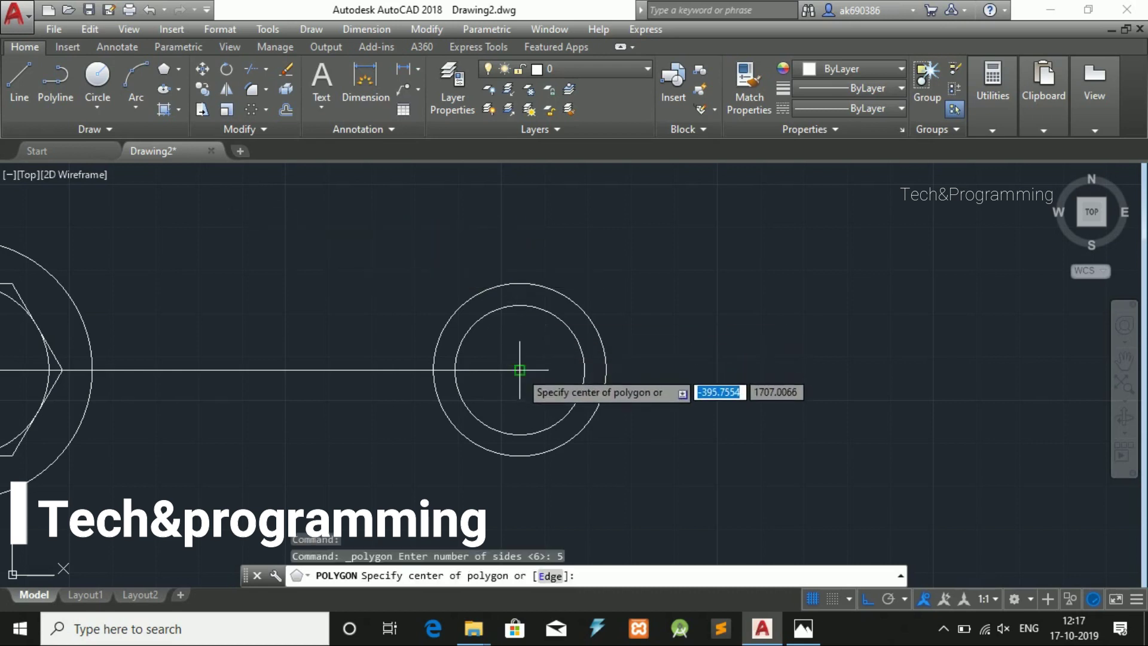
pyautogui.click(519, 371)
pyautogui.press('Down')
pyautogui.press('Up')
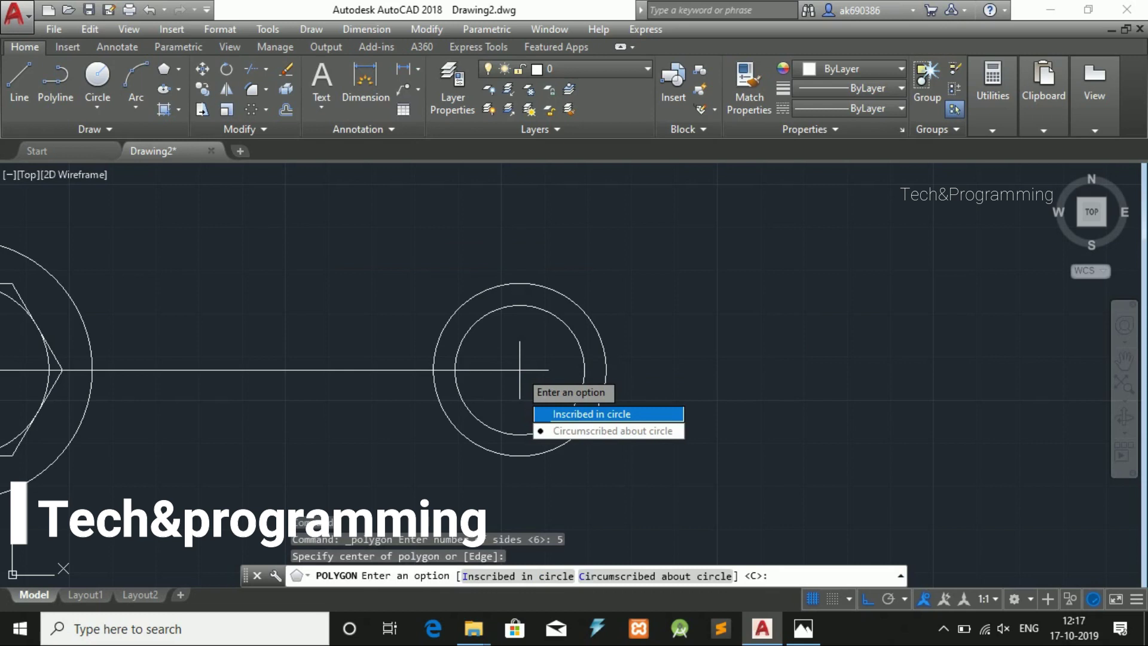
pyautogui.press('Return')
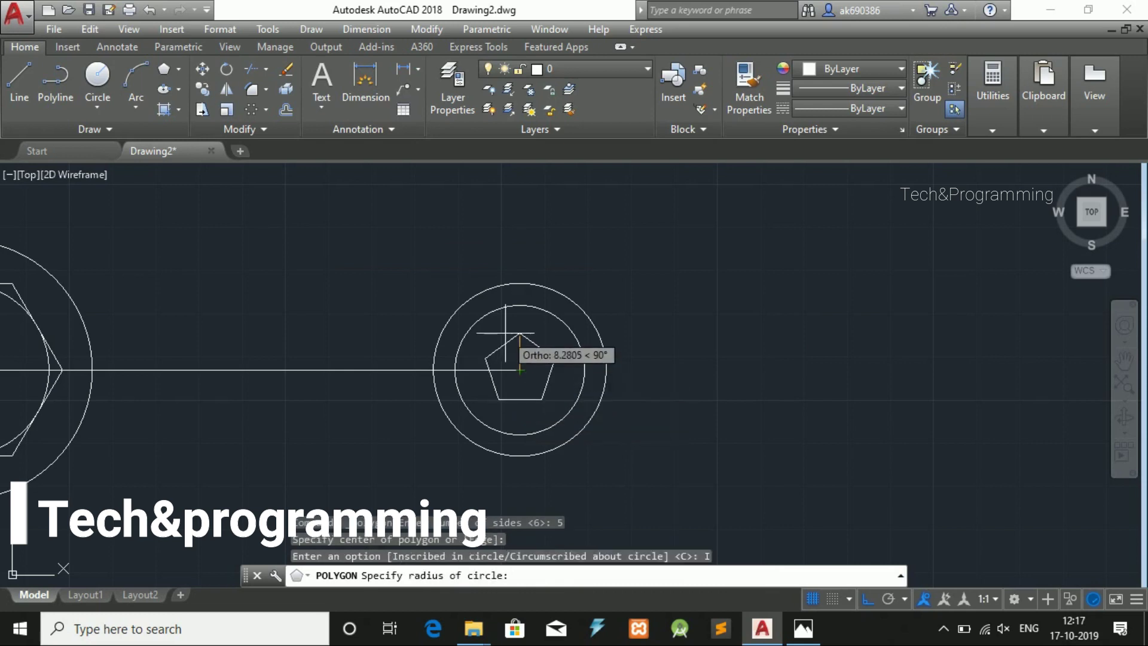
pyautogui.write('15')
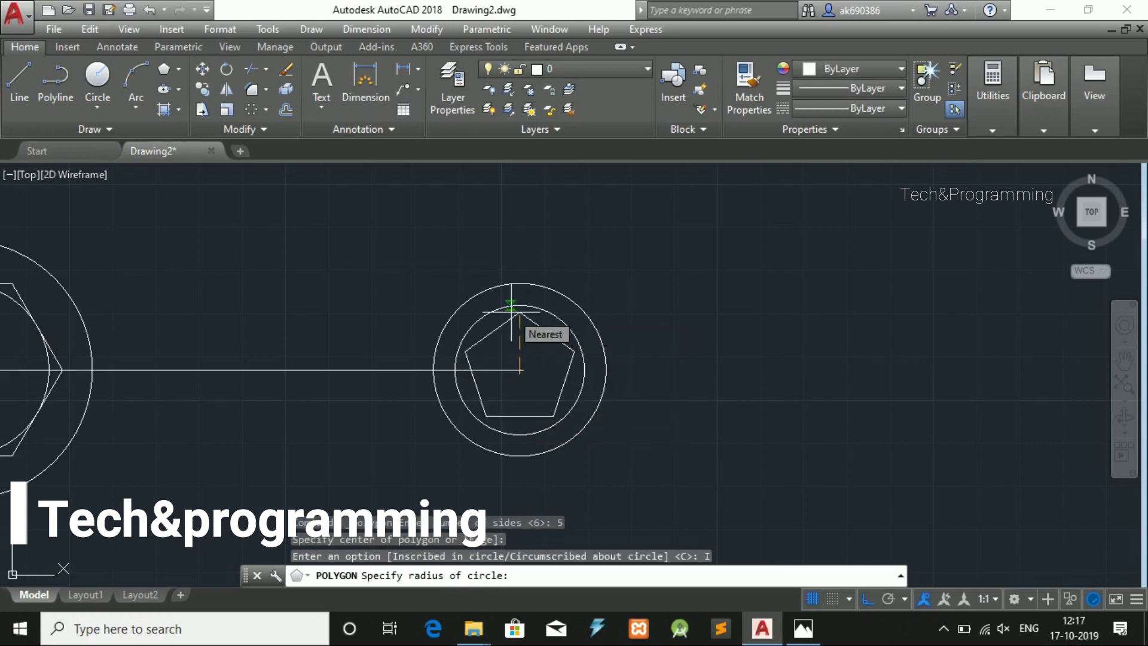
pyautogui.press('Return')
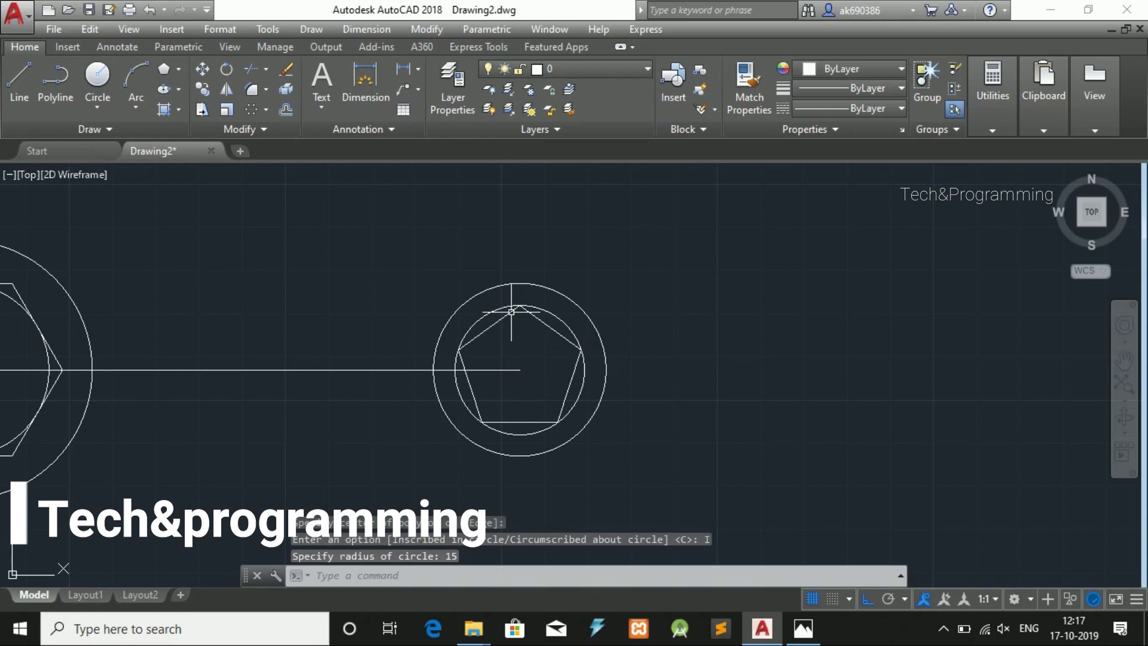
# Step: Add a linear 15 dimension from the right centre to the pentagon's top vertex
pyautogui.click(403, 68)
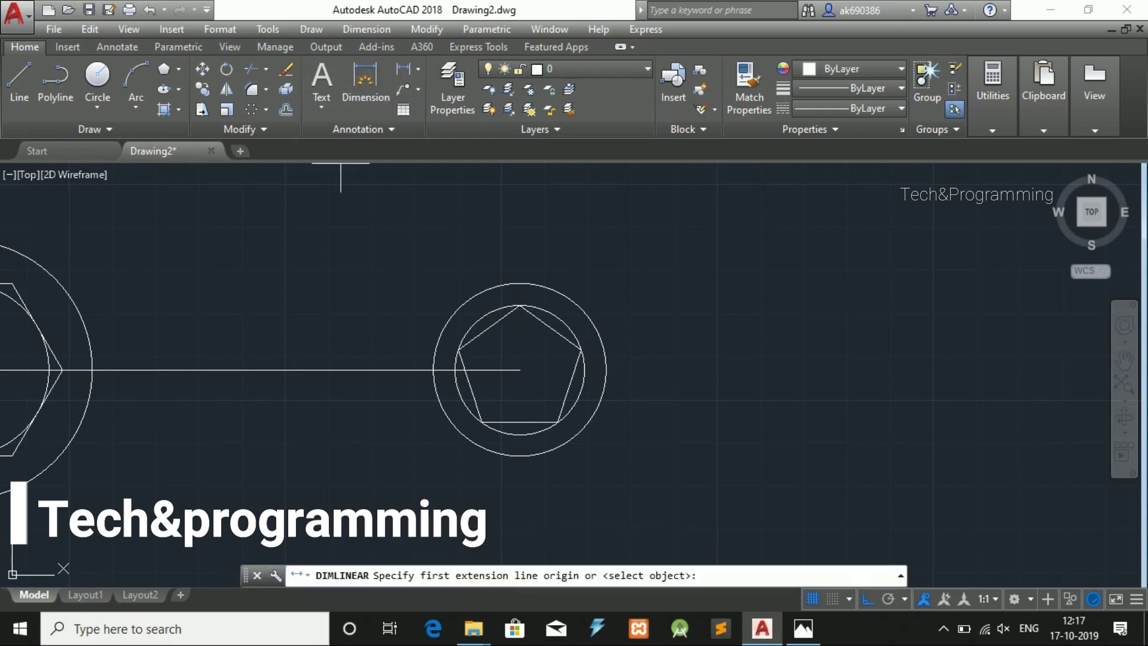
pyautogui.click(520, 370)
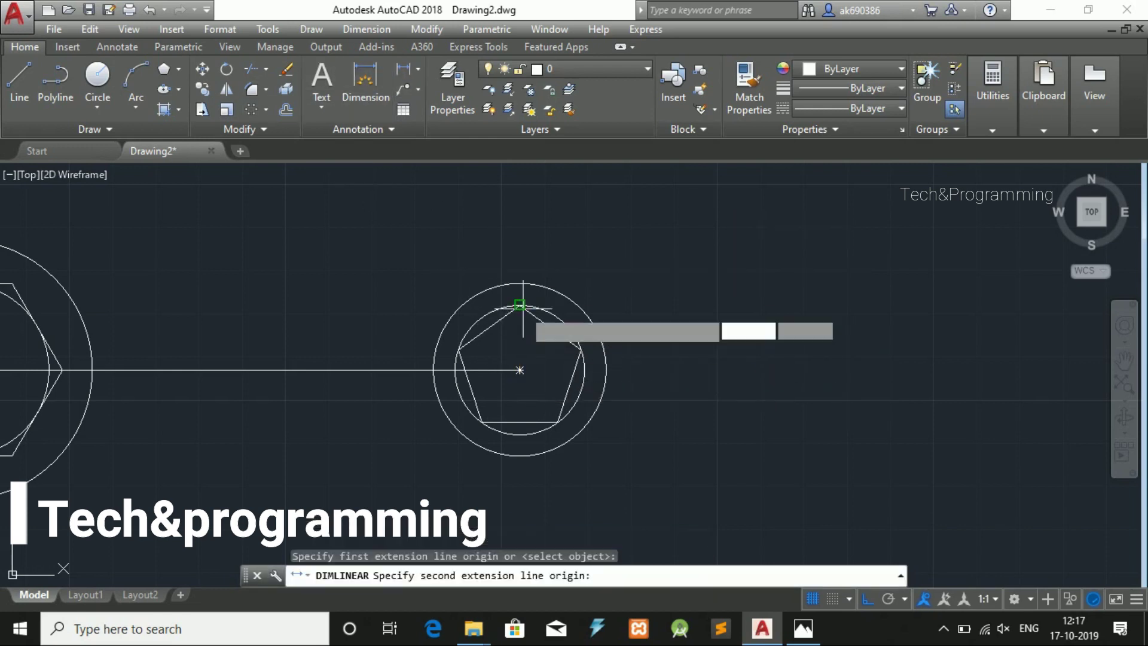
pyautogui.click(520, 305)
pyautogui.click(516, 332)
pyautogui.scroll(6, 517, 332)
pyautogui.scroll(-5, 516, 332)
pyautogui.scroll(-2, 478, 333)
pyautogui.scroll(-3, 445, 333)
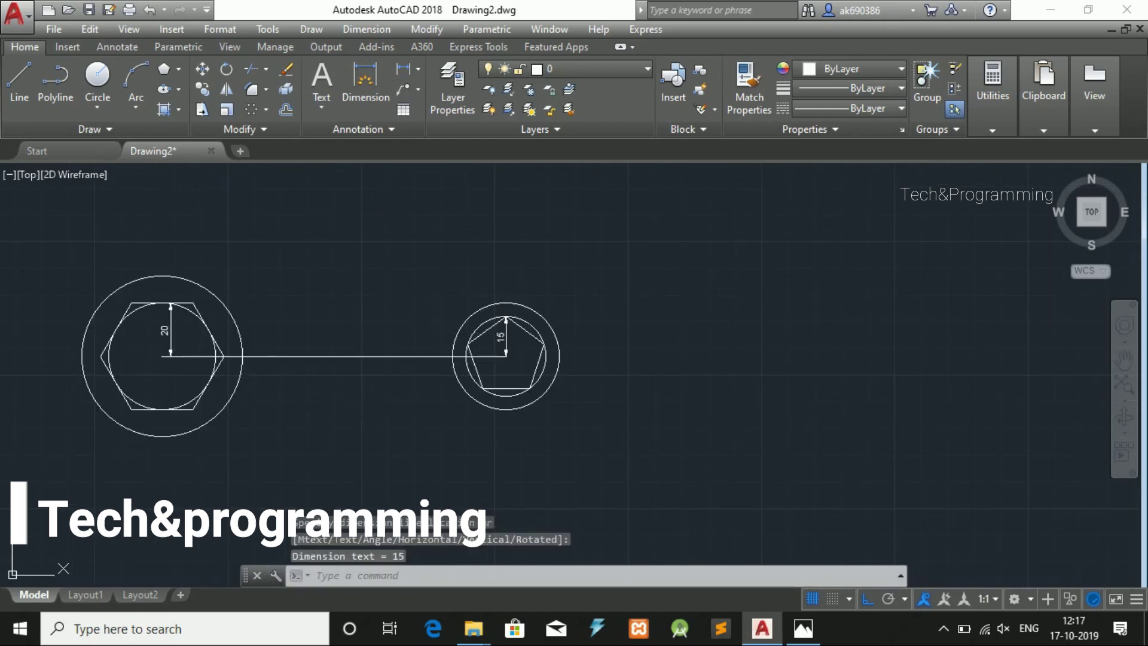
pyautogui.middleClick(333, 303)
pyautogui.middleClick(333, 303)
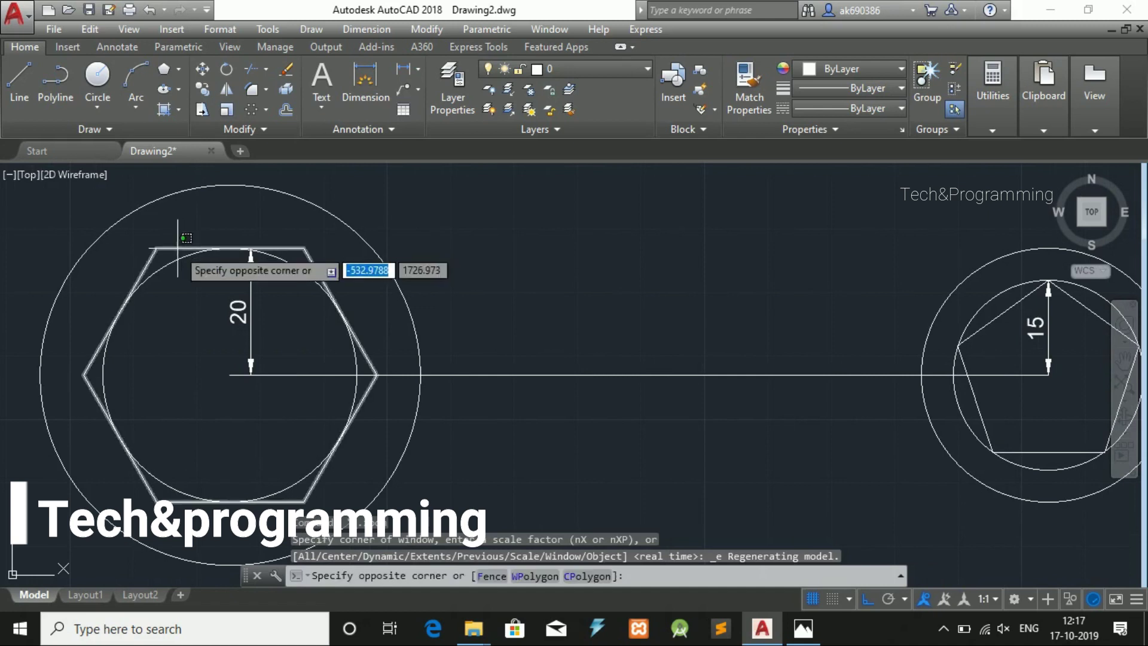
# Step: Delete the left inner circle and its 20 dimension, keeping the hexagon
pyautogui.click(178, 248)
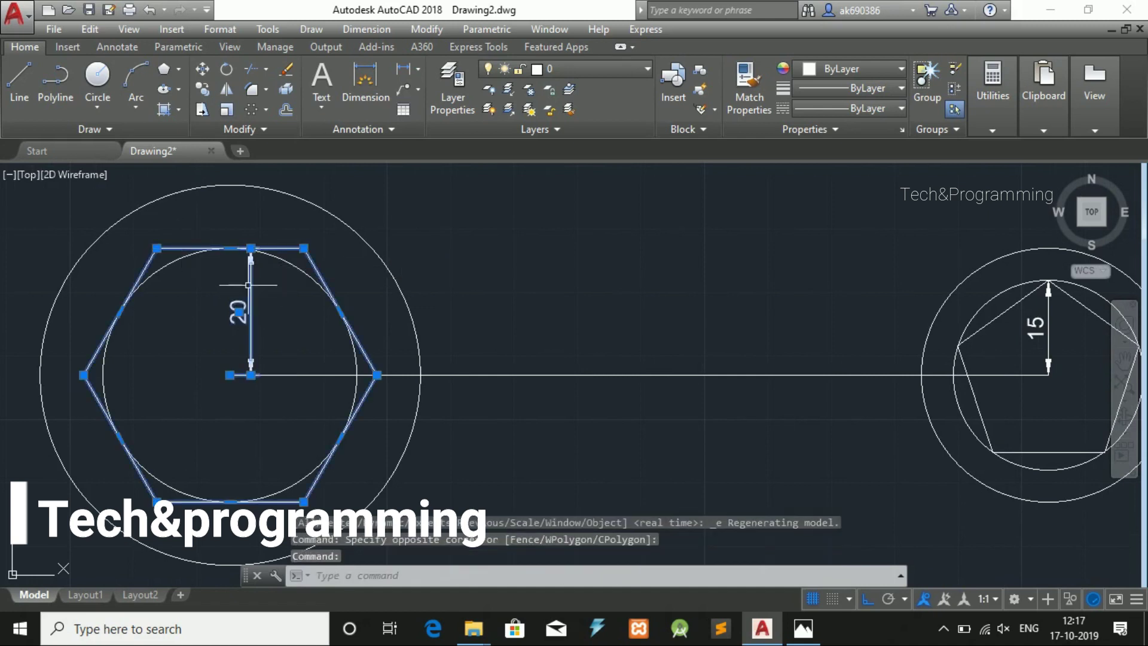
pyautogui.press('Delete')
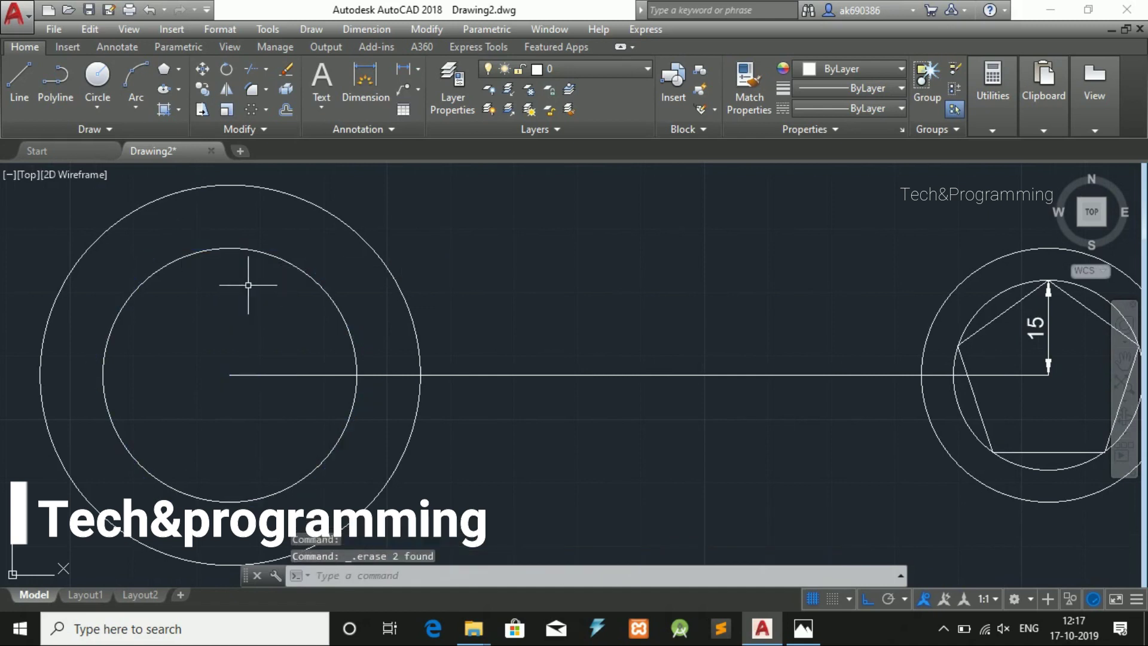
pyautogui.hotkey('ctrl', 'z')
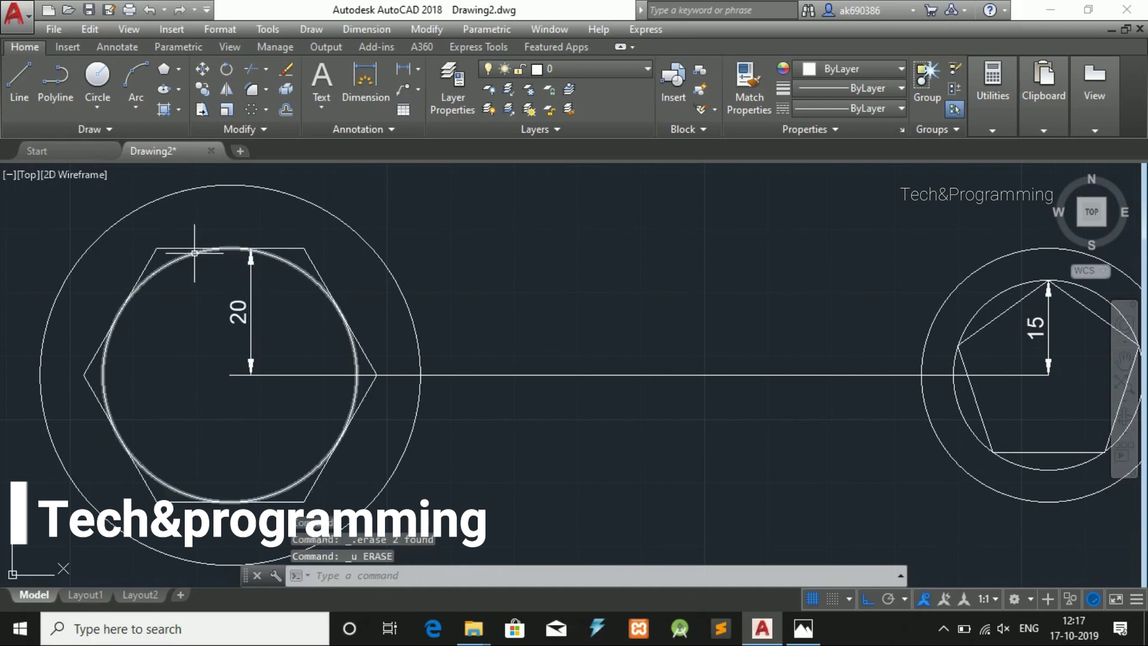
pyautogui.click(215, 250)
pyautogui.click(251, 257)
pyautogui.press('Delete')
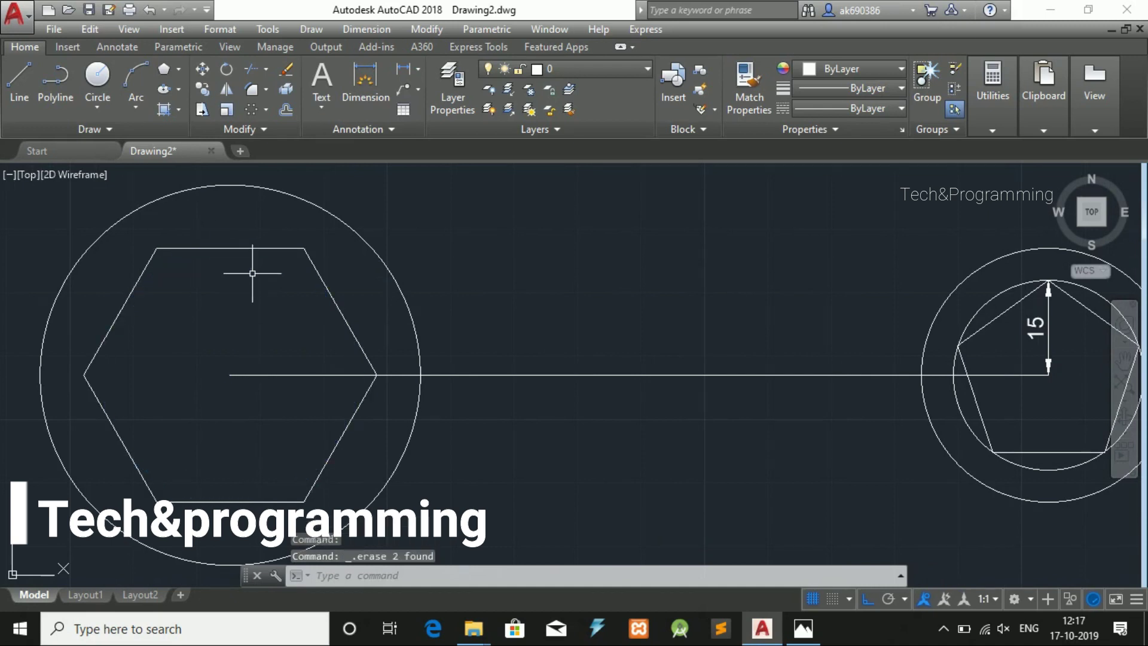
pyautogui.scroll(-2, 497, 405)
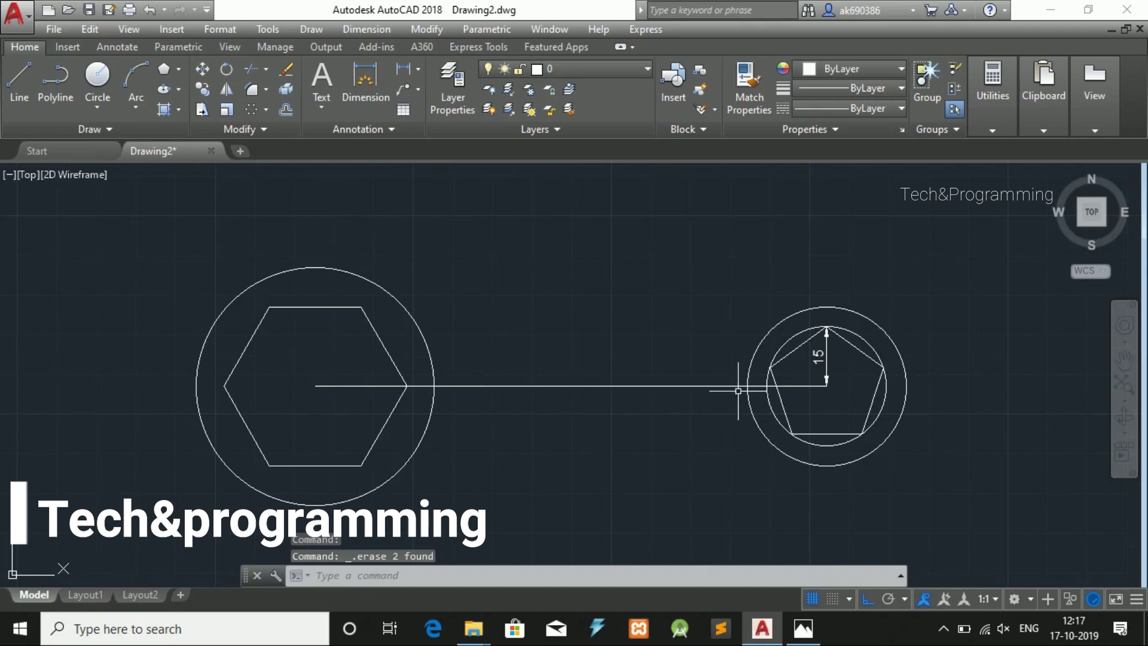
pyautogui.scroll(4, 802, 333)
# Step: Delete the right inner circle and its 15 dimension, then zoom out to show both heads
pyautogui.click(808, 329)
pyautogui.click(865, 371)
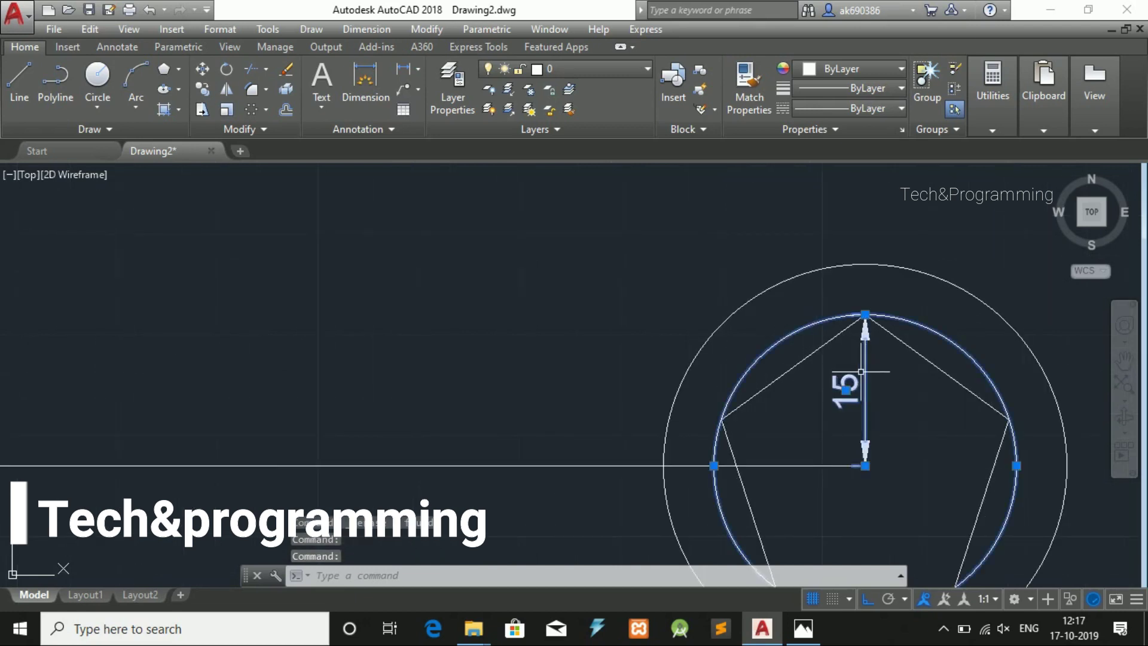
pyautogui.press('Delete')
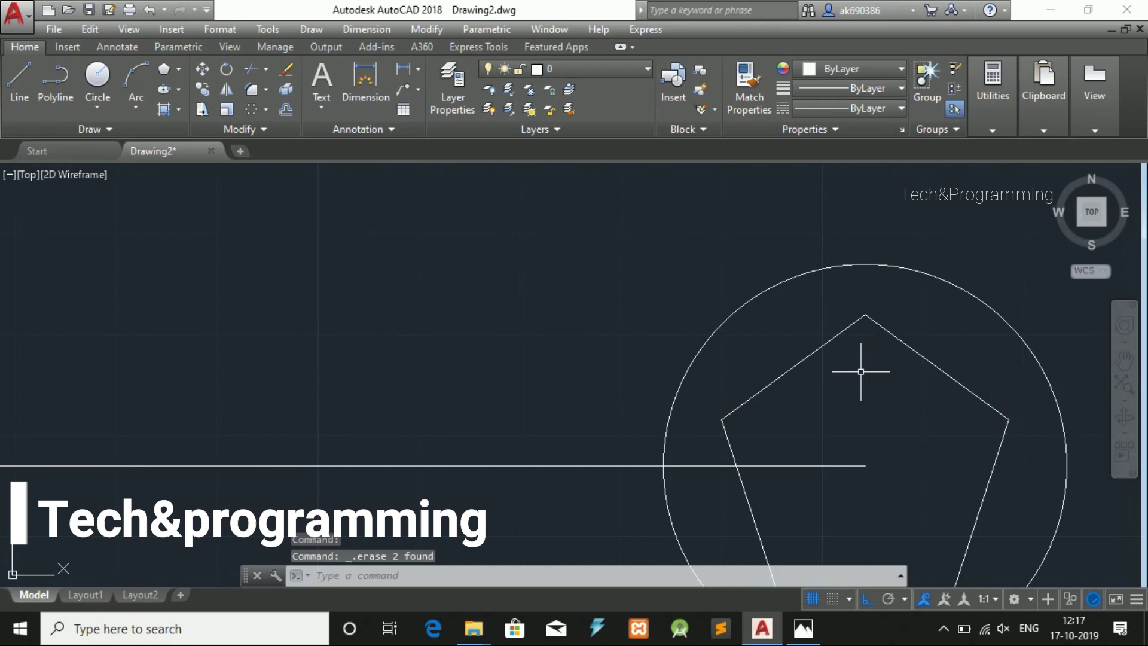
pyautogui.scroll(-4, 861, 371)
pyautogui.moveTo(580, 423); pyautogui.dragTo(551, 351, button='middle')
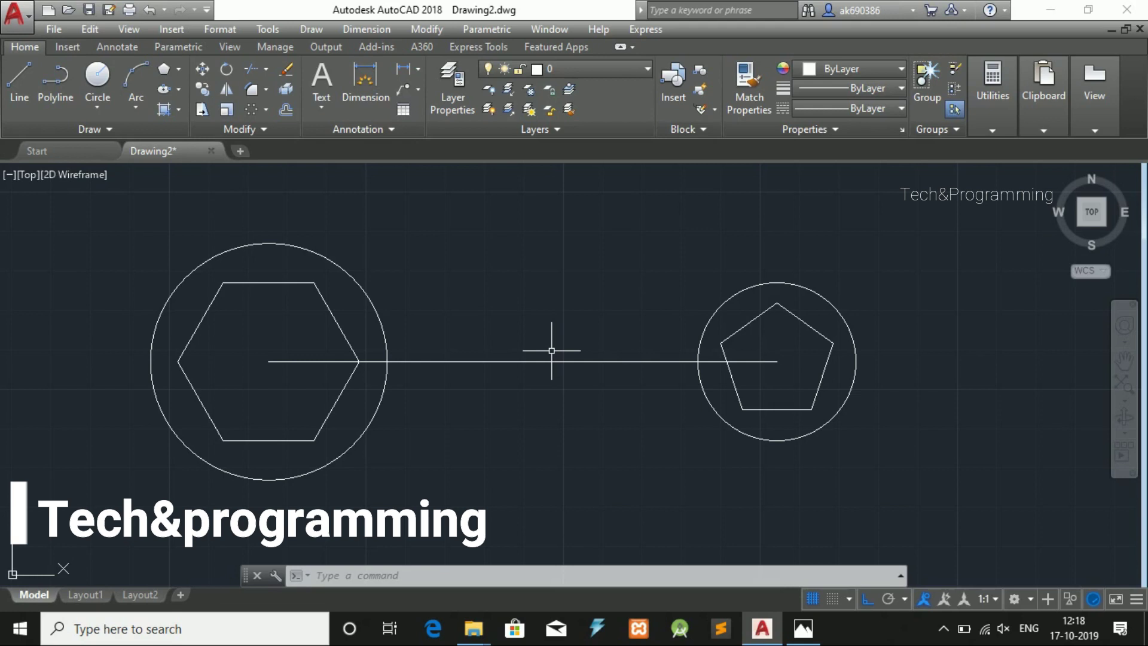
# Step: Offset the central line by 10 above and below
pyautogui.press('Escape')
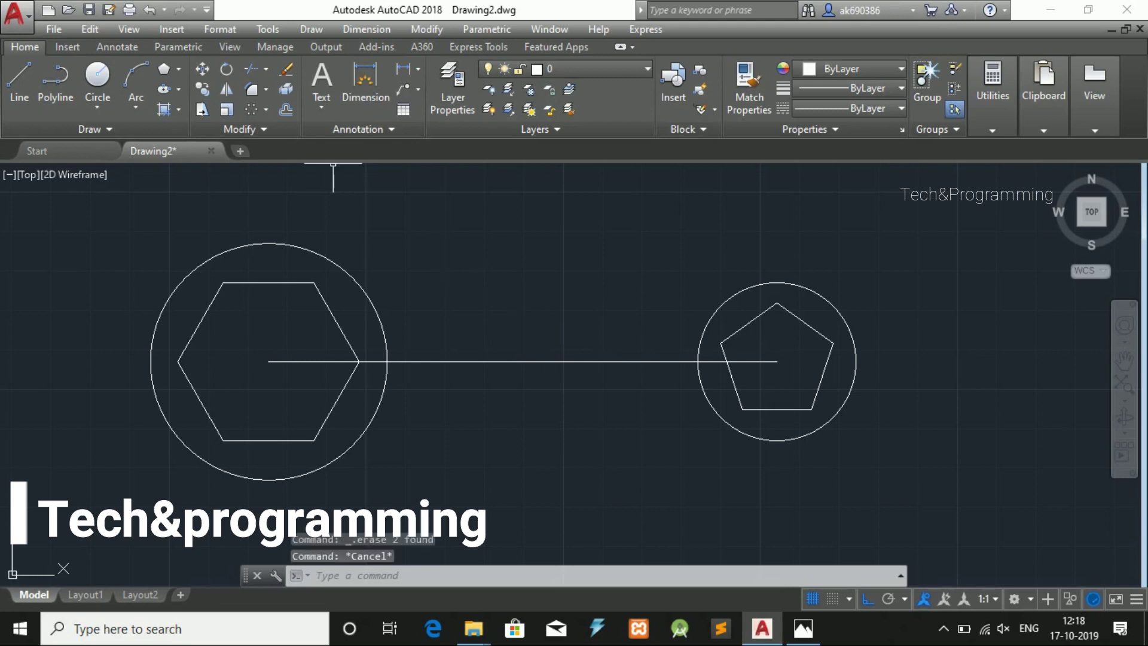
pyautogui.click(285, 109)
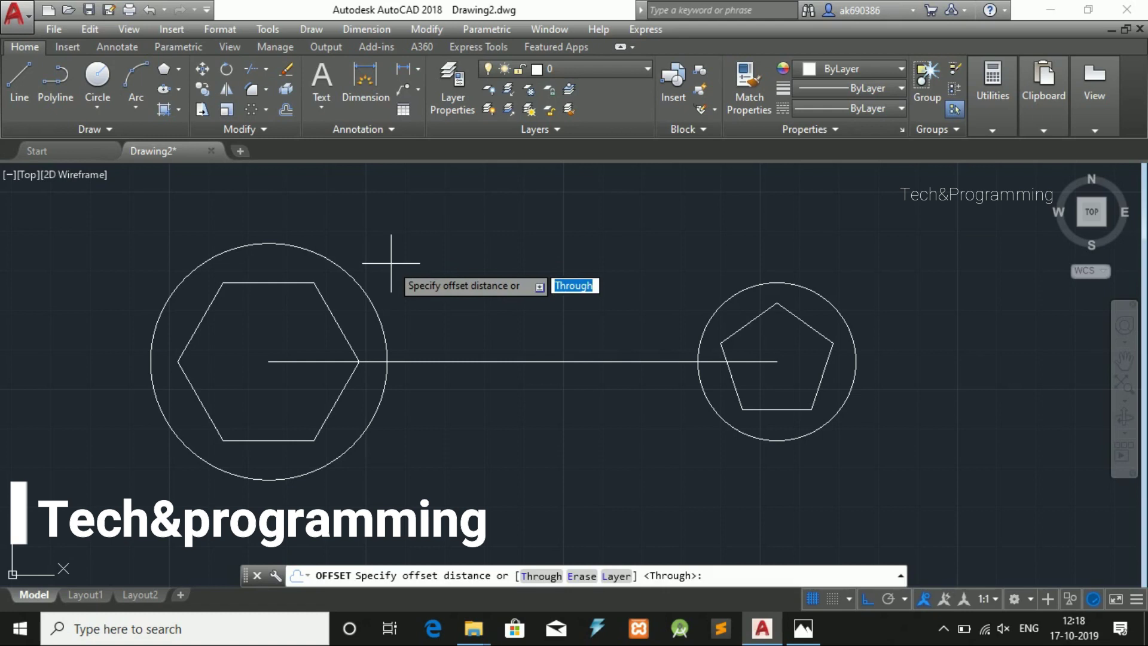
pyautogui.write('10')
pyautogui.press('Return')
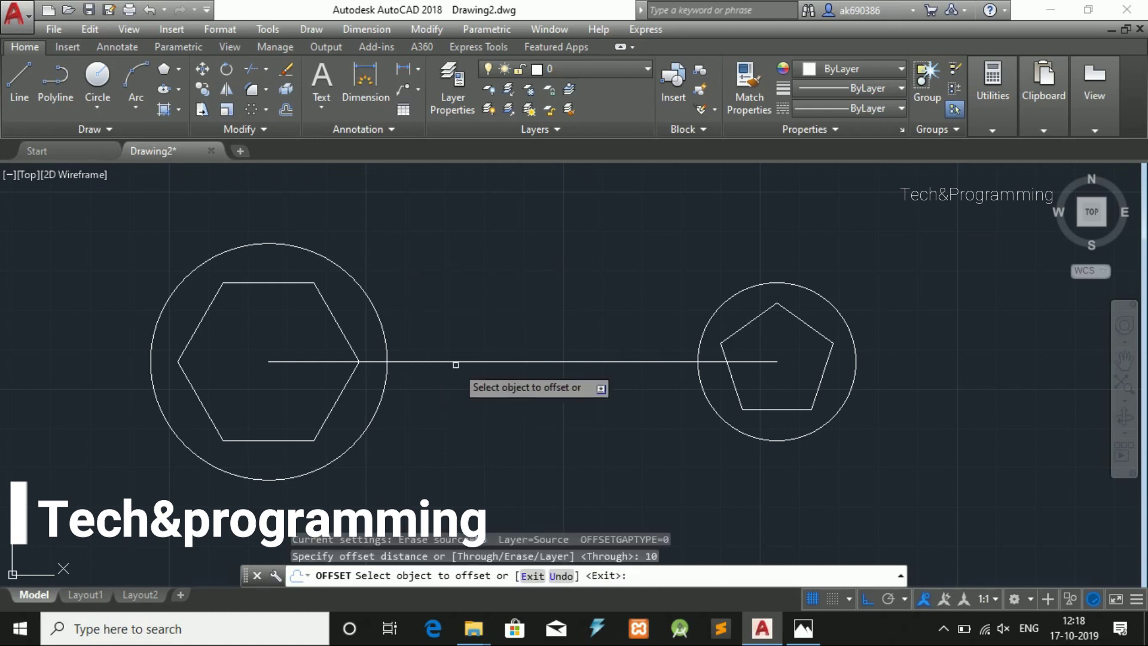
pyautogui.click(478, 361)
pyautogui.click(479, 334)
pyautogui.click(486, 361)
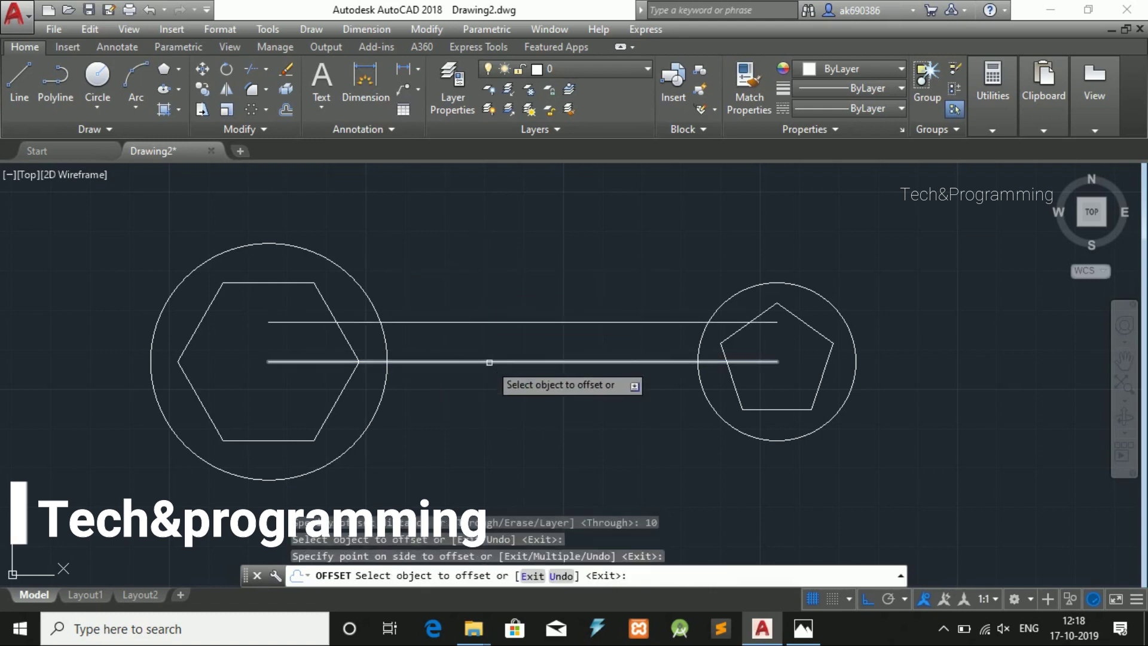
pyautogui.click(491, 454)
pyautogui.press('Escape')
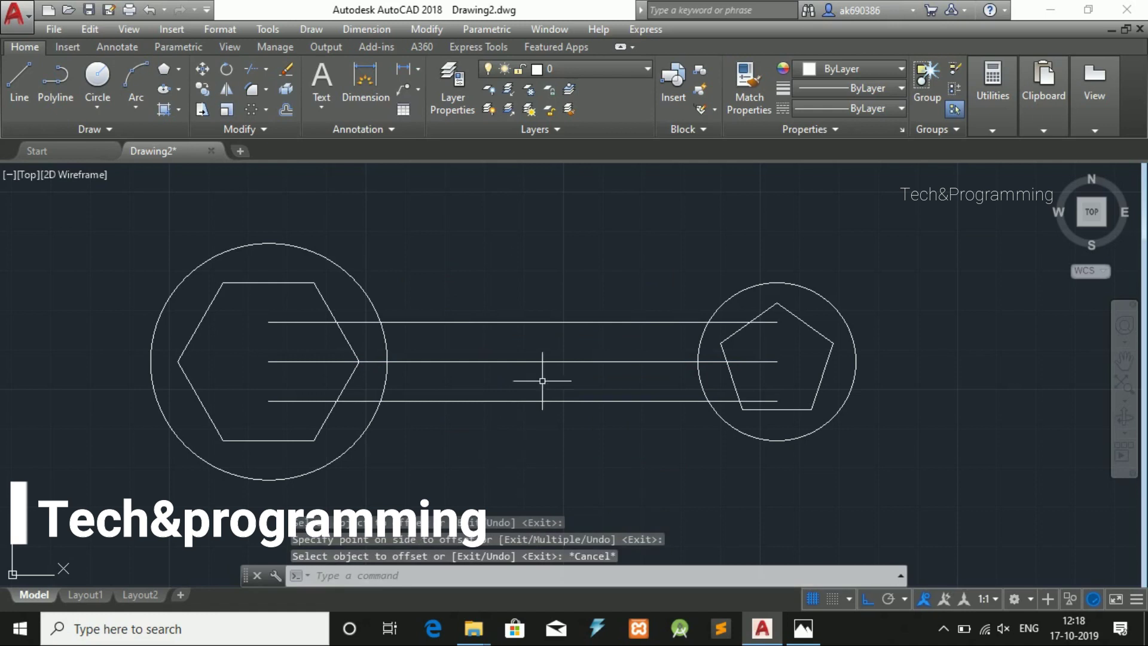
# Step: Offset the central line by 5 above and below
pyautogui.press('Return')
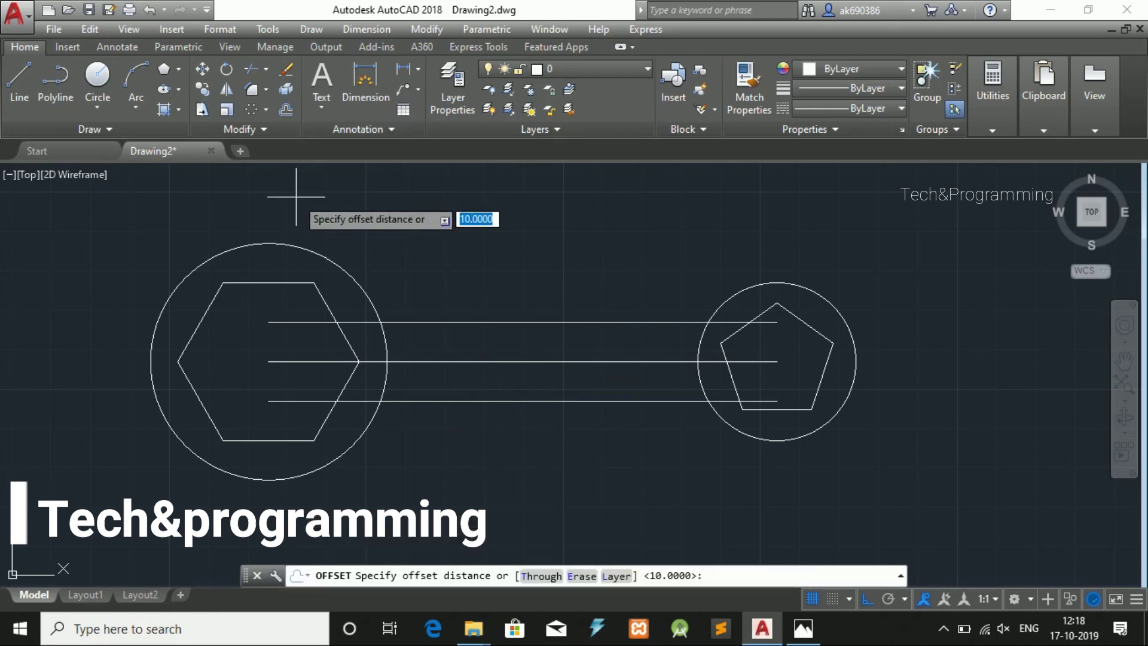
pyautogui.write('5')
pyautogui.press('Return')
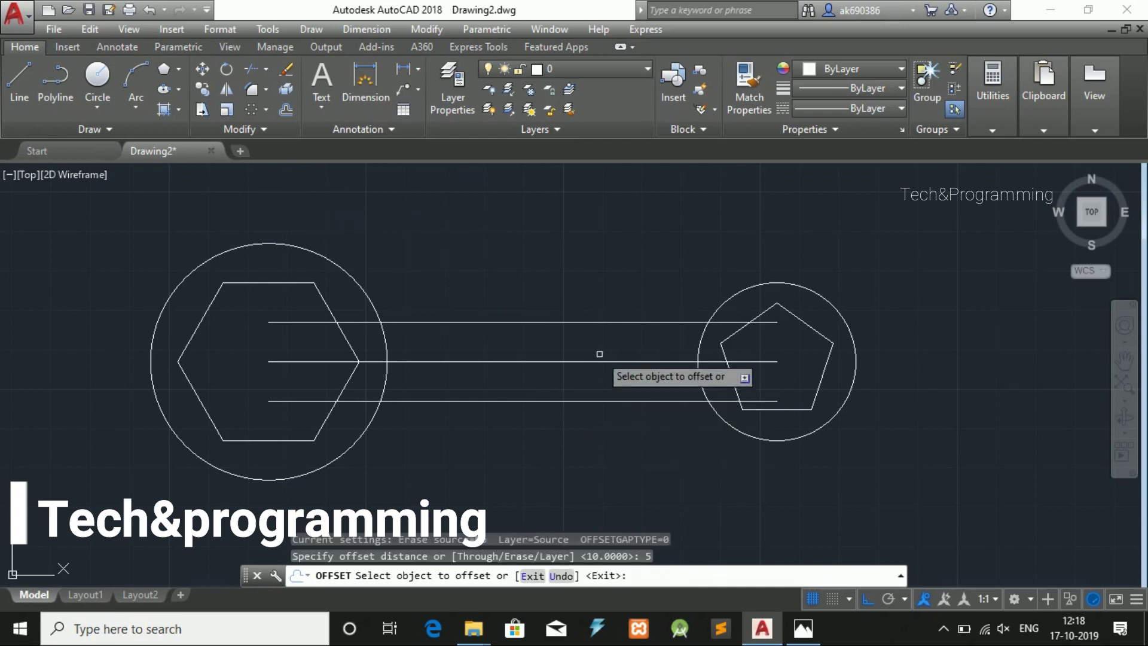
pyautogui.click(600, 360)
pyautogui.click(605, 316)
pyautogui.click(600, 359)
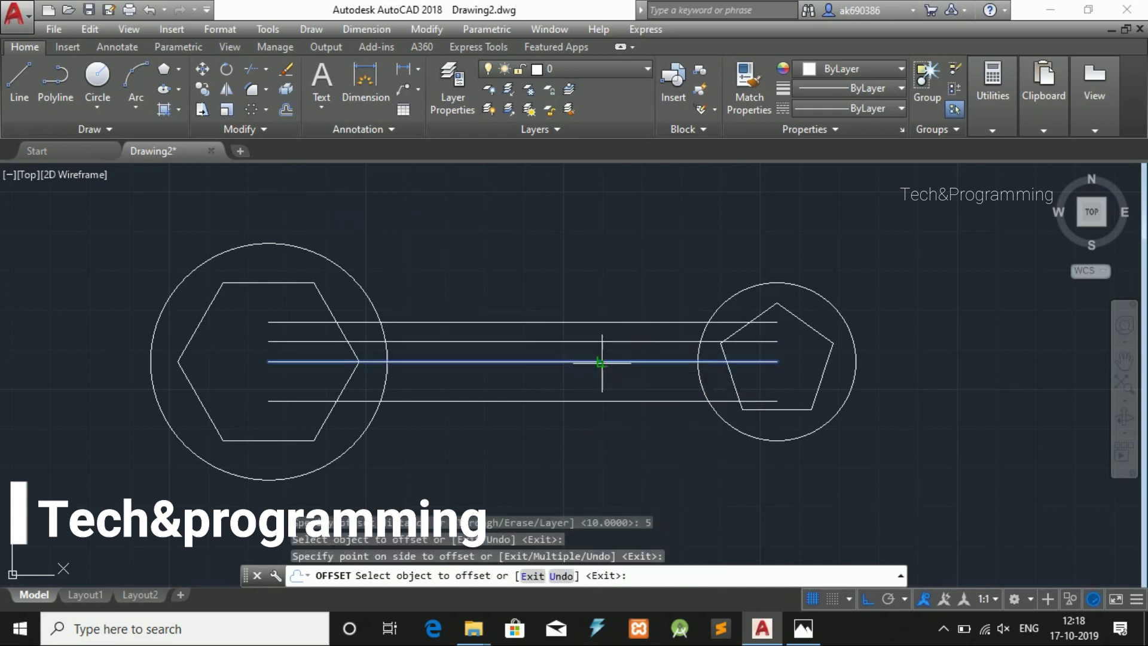
pyautogui.click(602, 393)
pyautogui.press('Escape')
pyautogui.press('Escape')
pyautogui.press('Escape')
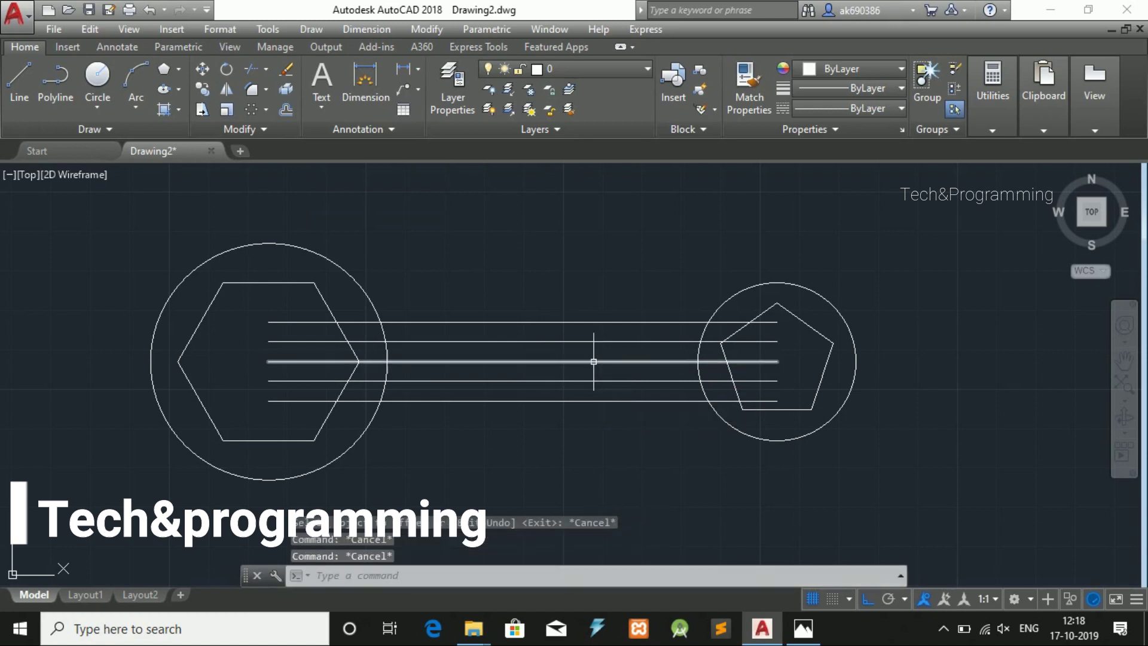
pyautogui.moveTo(594, 360)
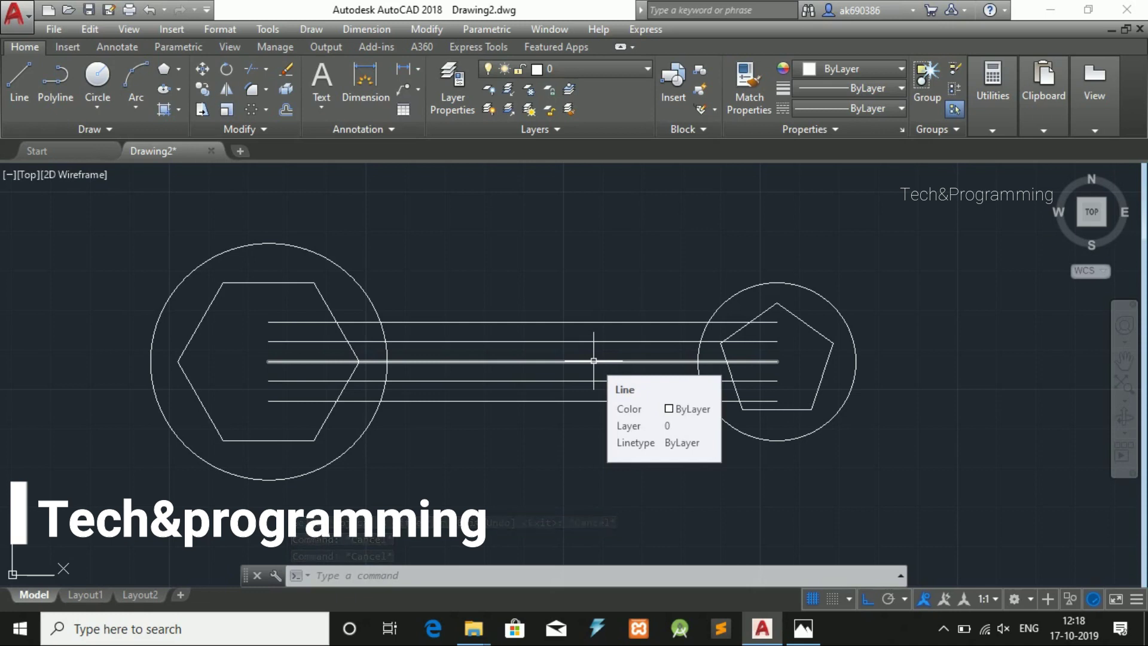
pyautogui.click(594, 361)
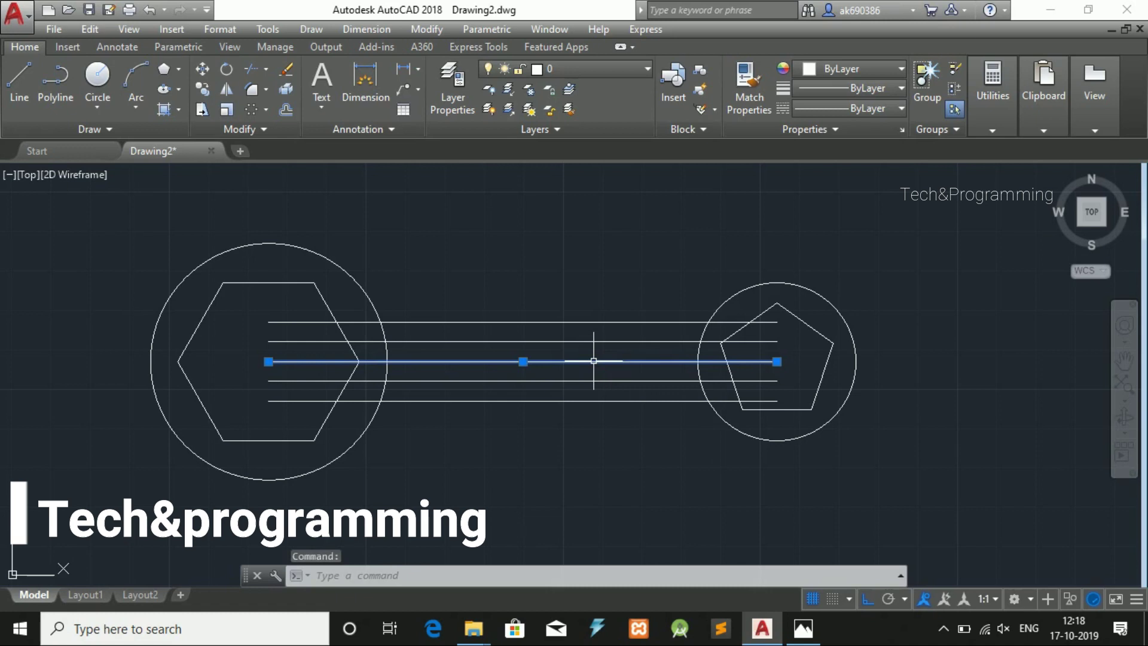
pyautogui.press('Escape')
pyautogui.press('Escape')
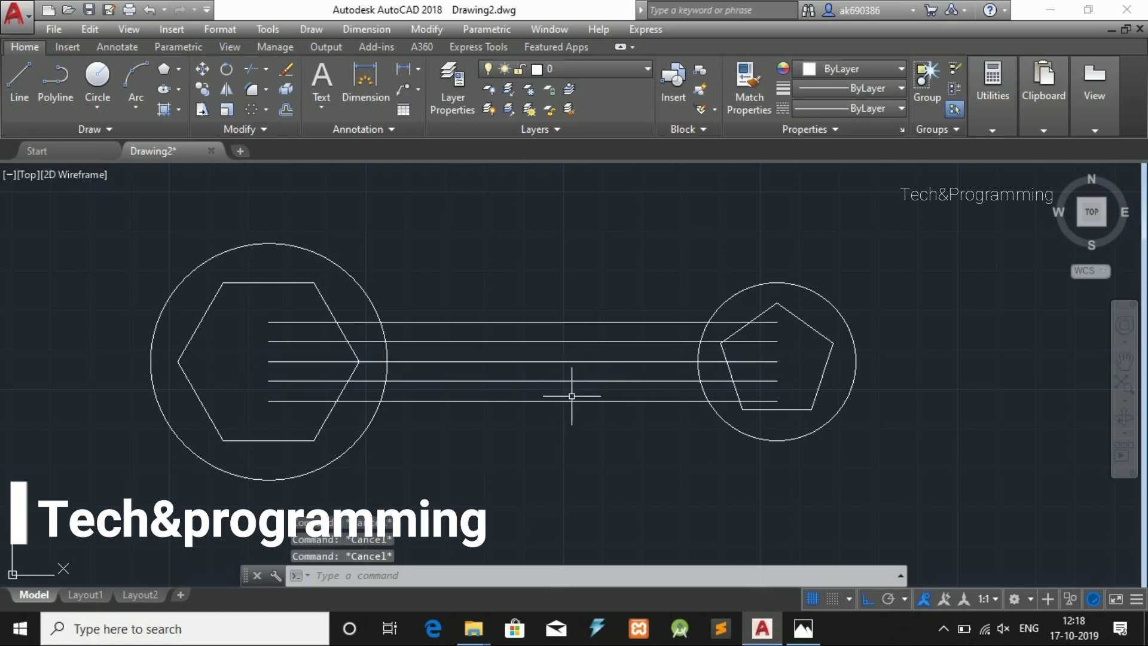
pyautogui.click(19, 78)
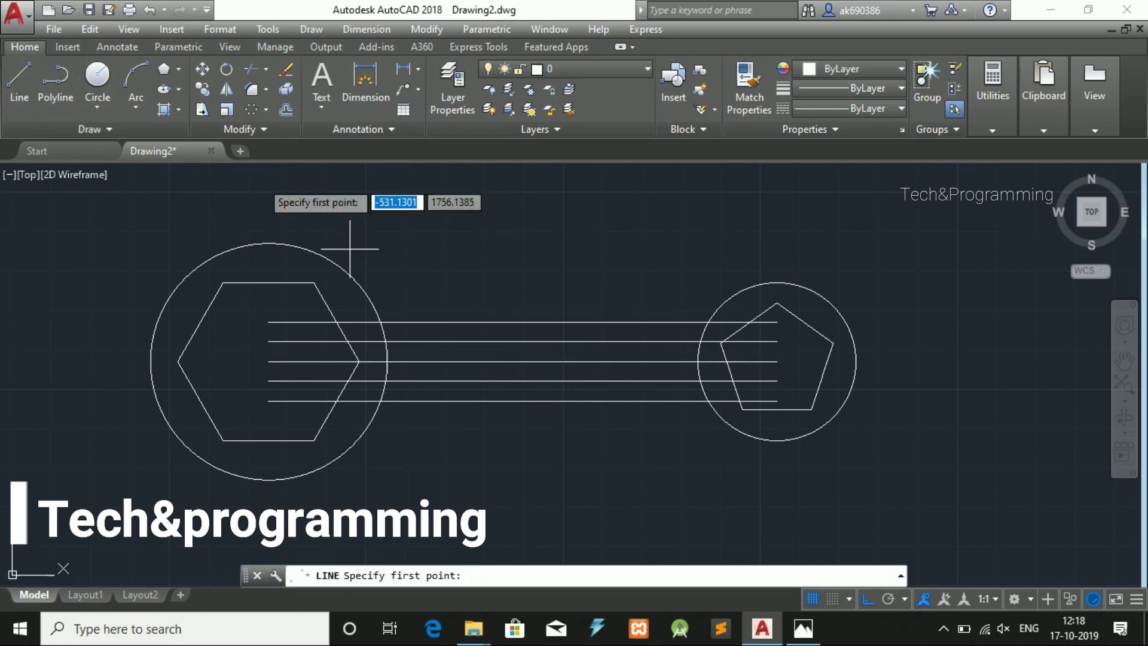
pyautogui.click(524, 362)
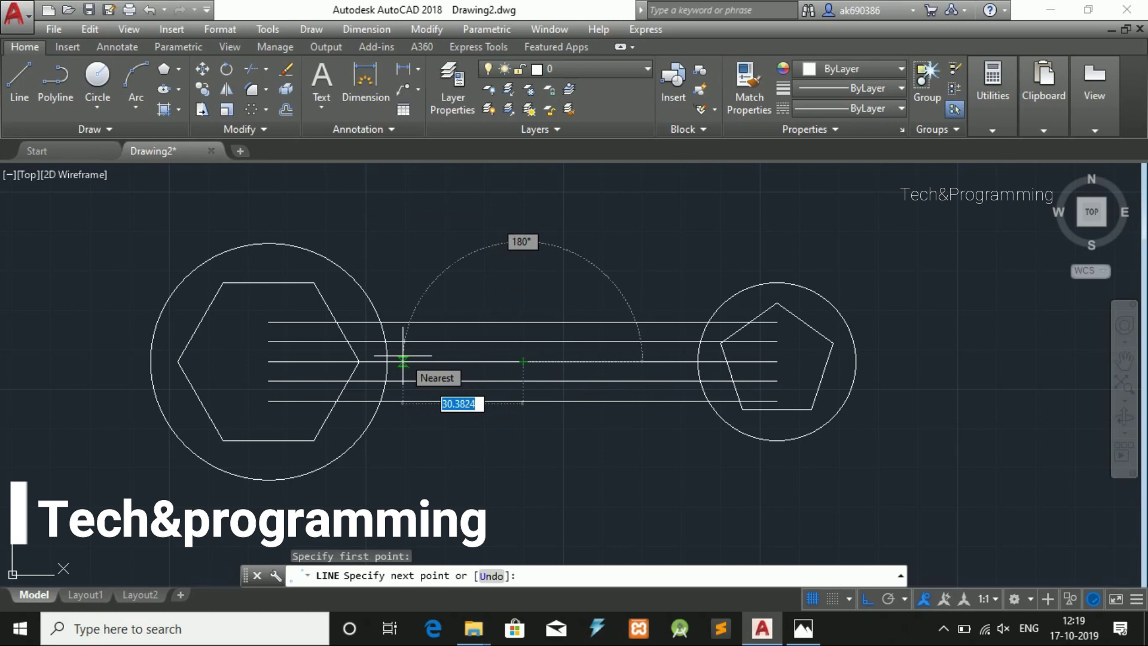
pyautogui.press('Escape')
pyautogui.moveTo(558, 366); pyautogui.dragTo(451, 391, button='middle')
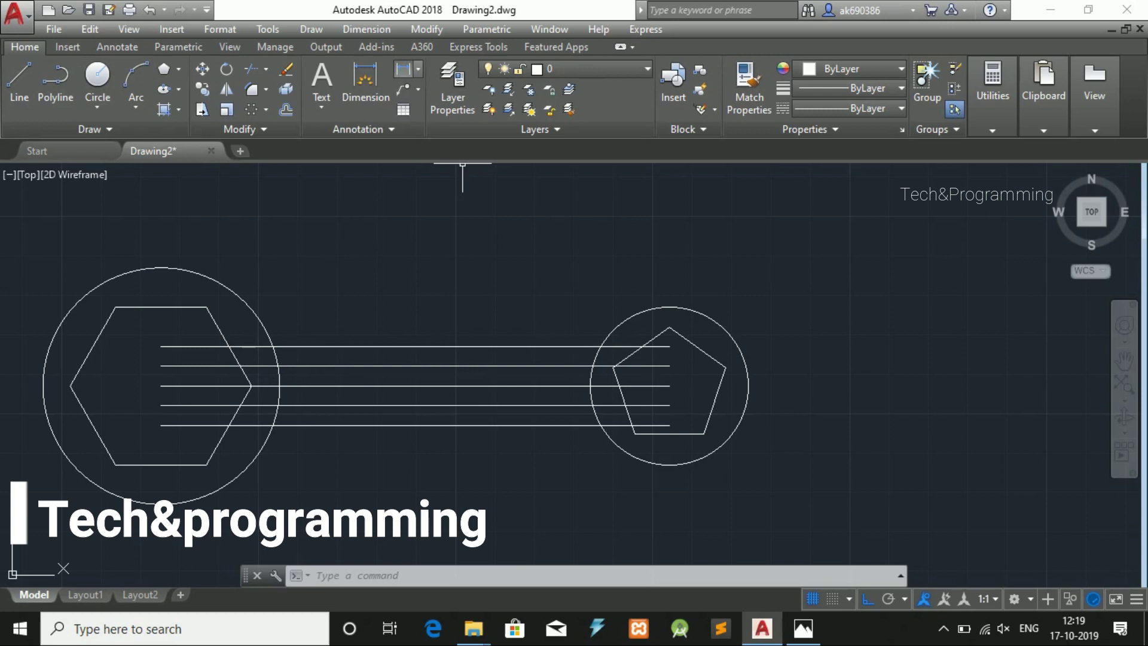
# Step: Add a trial 79 linear dimension from the large circle's right edge to the small circle's left edge
pyautogui.click(403, 68)
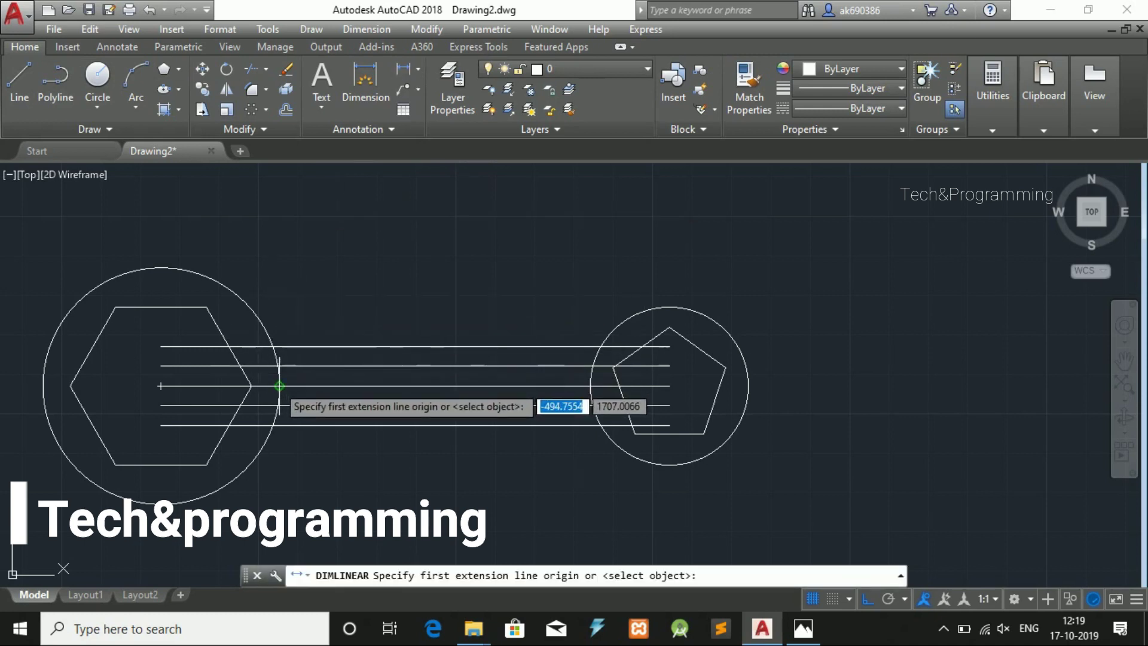
pyautogui.click(280, 385)
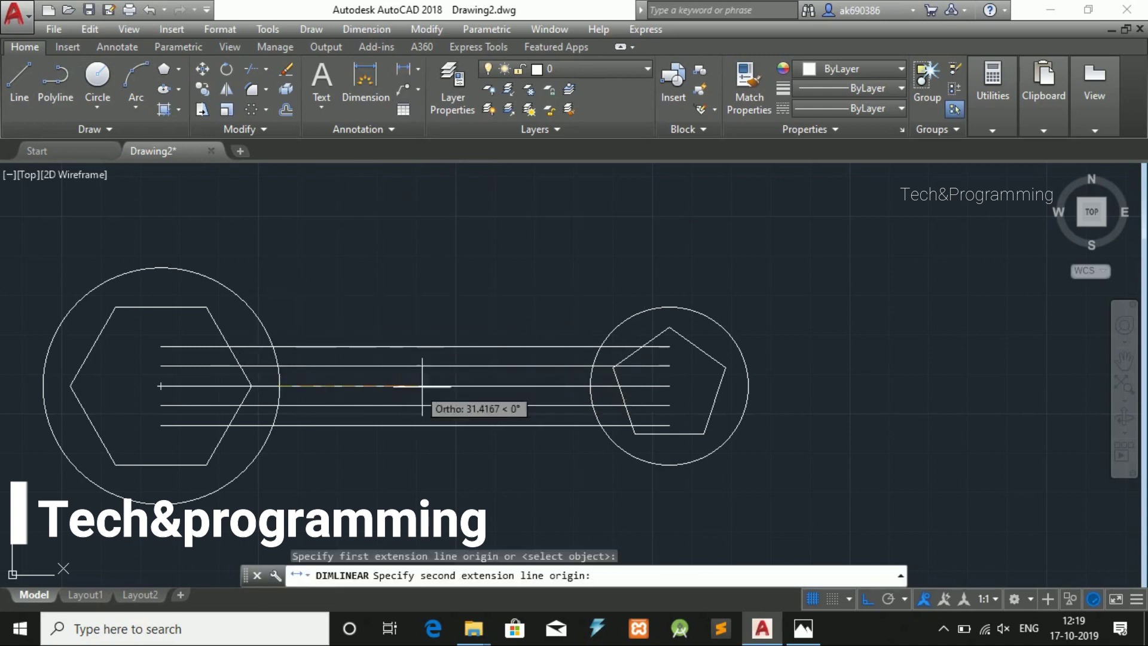
pyautogui.click(590, 386)
pyautogui.click(574, 285)
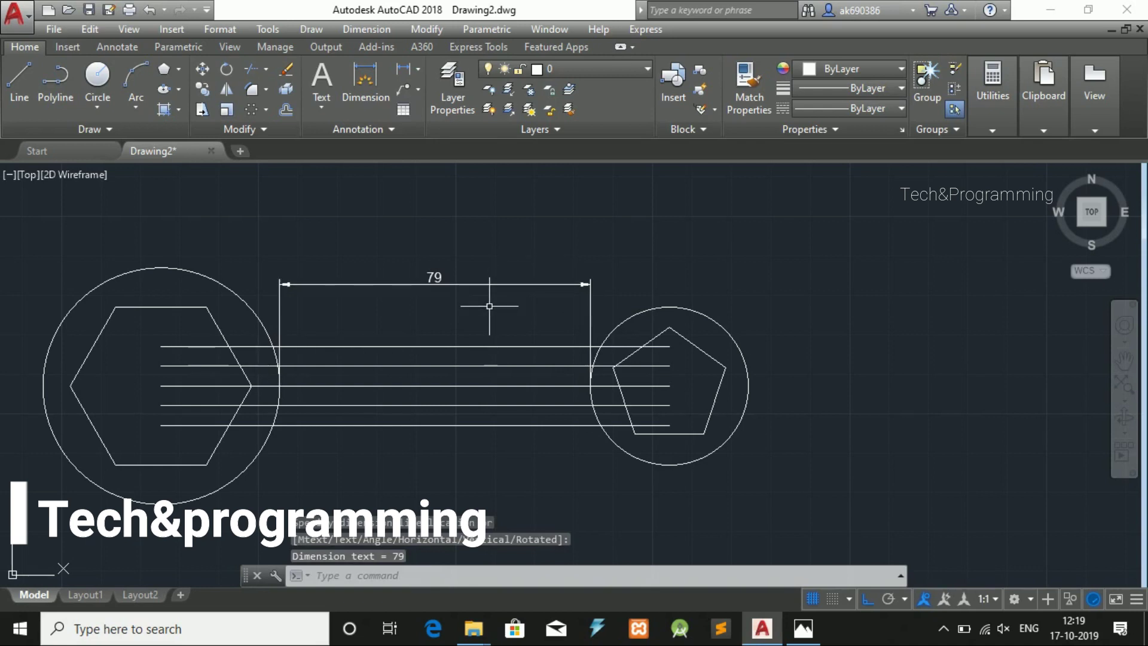
# Step: Erase the central handle line and the 79 dimension, then start a new line at the large circle's right edge
pyautogui.click(387, 386)
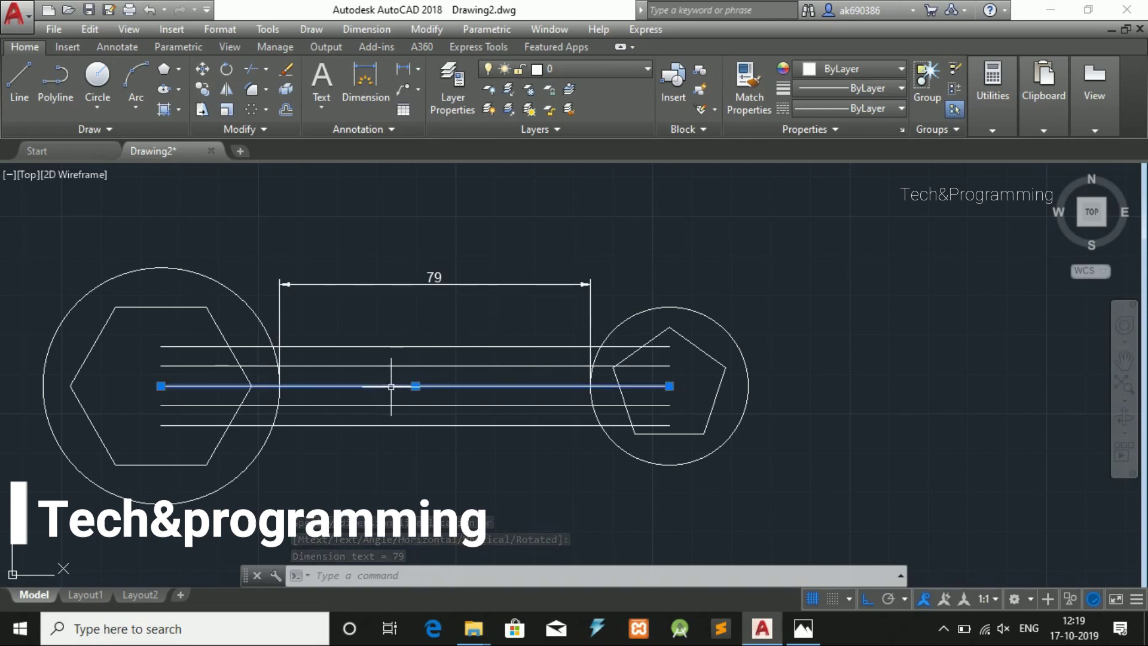
pyautogui.press('Delete')
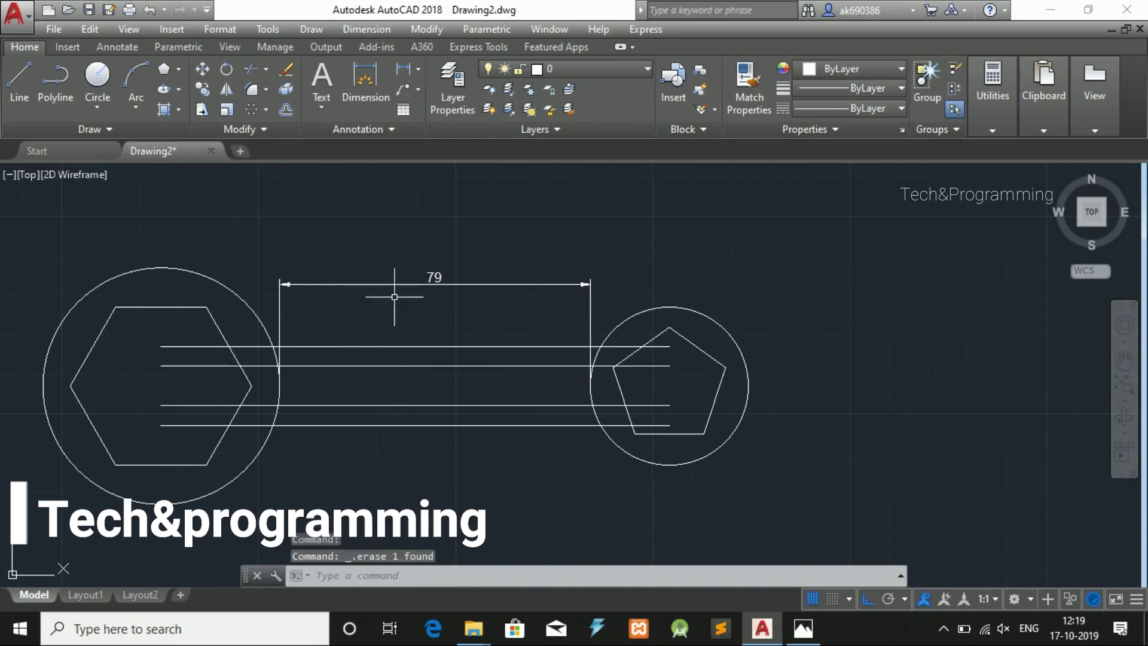
pyautogui.click(396, 280)
pyautogui.click(396, 285)
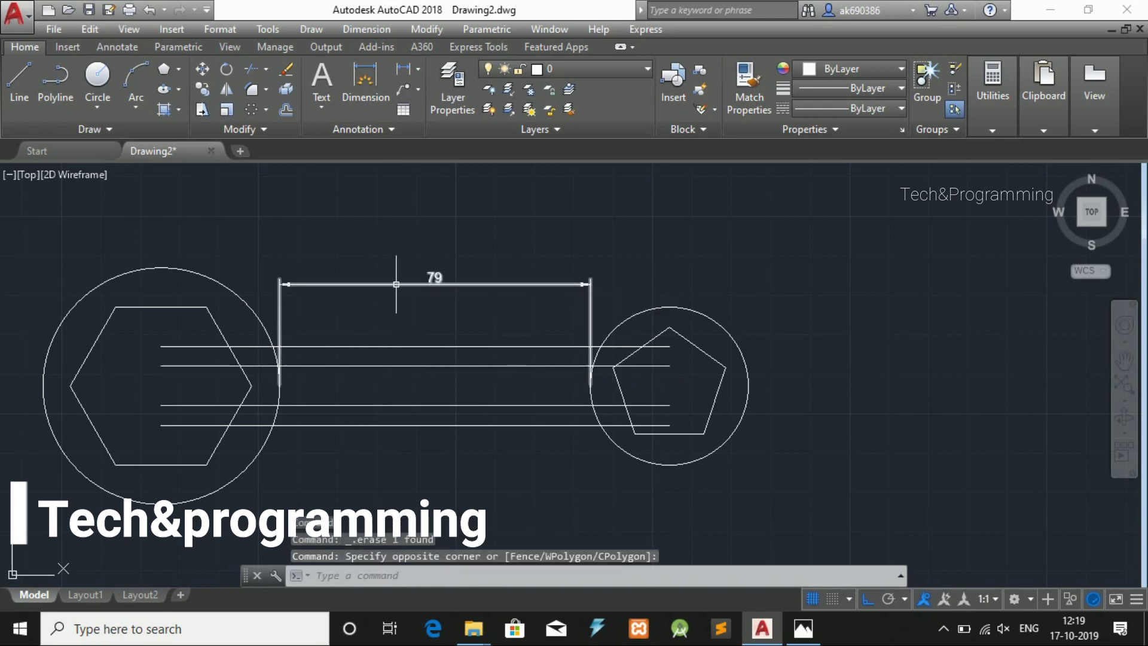
pyautogui.press('Delete')
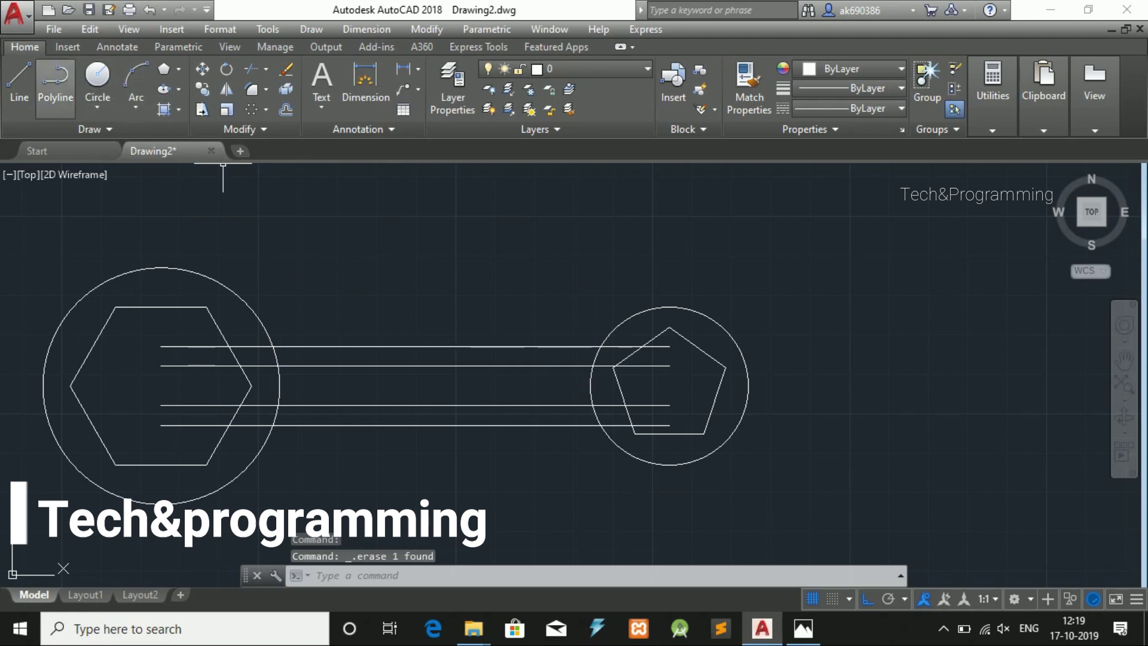
pyautogui.click(19, 81)
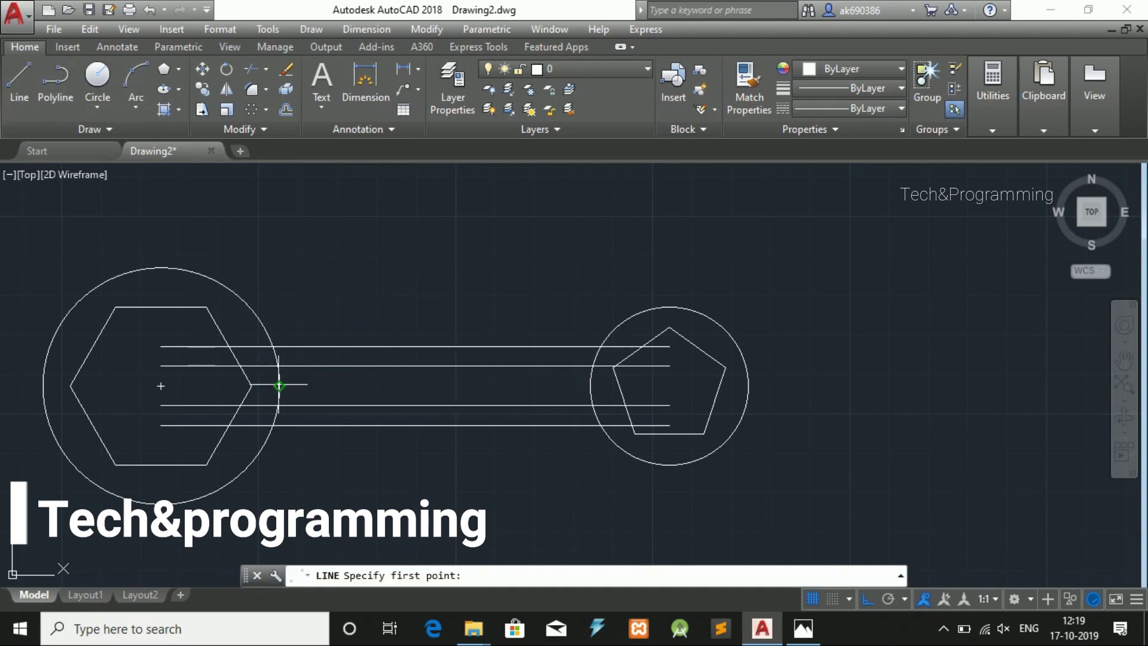
pyautogui.click(280, 386)
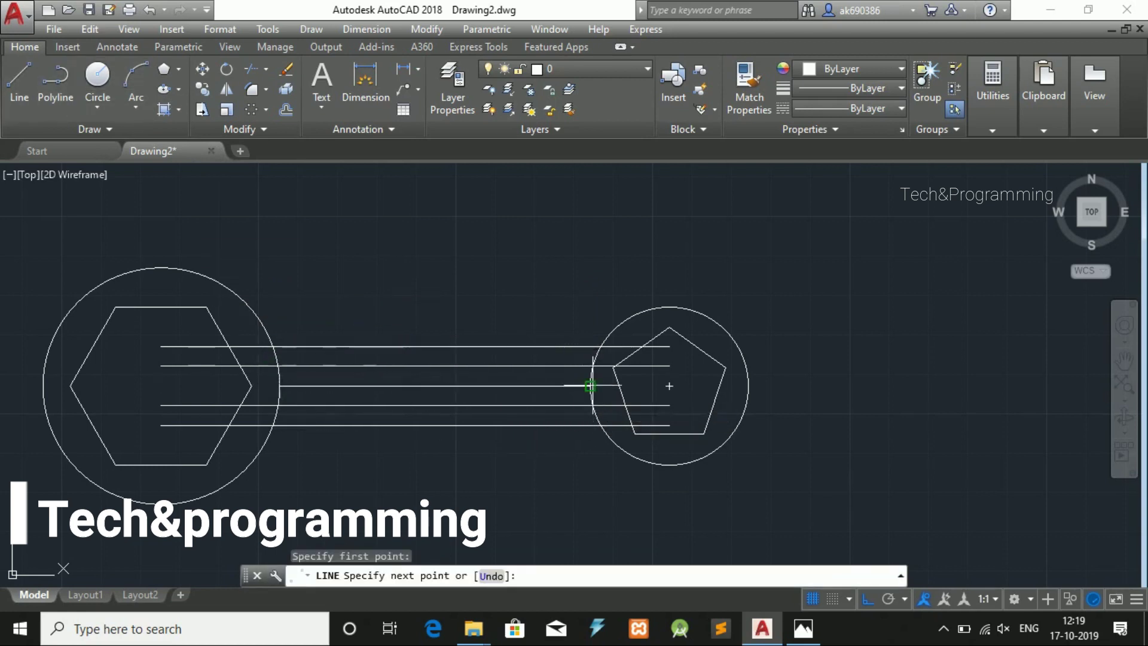
# Step: End the new central line at the small circle's left edge; a second line is started and cancelled
pyautogui.click(590, 386)
pyautogui.press('Escape')
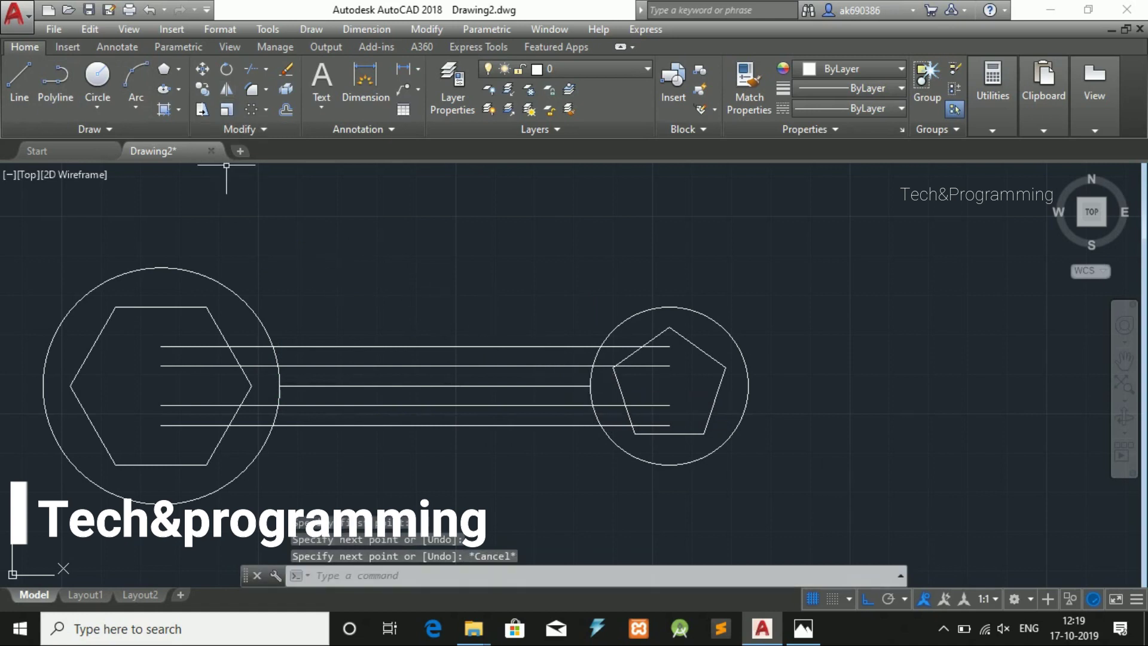
pyautogui.click(19, 84)
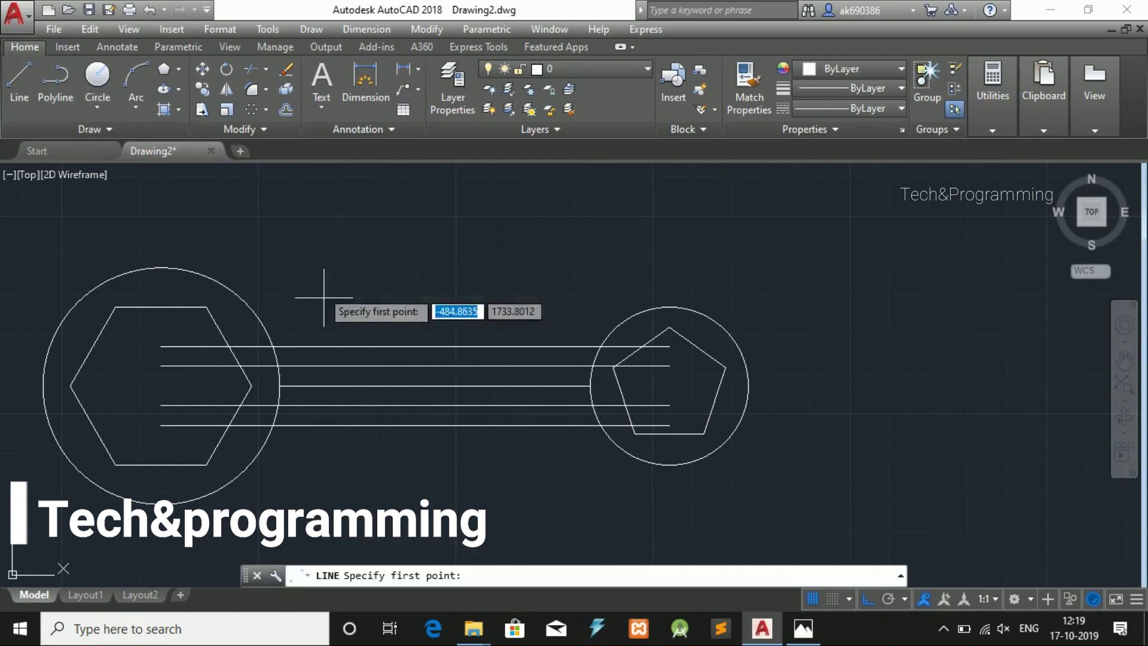
pyautogui.click(434, 386)
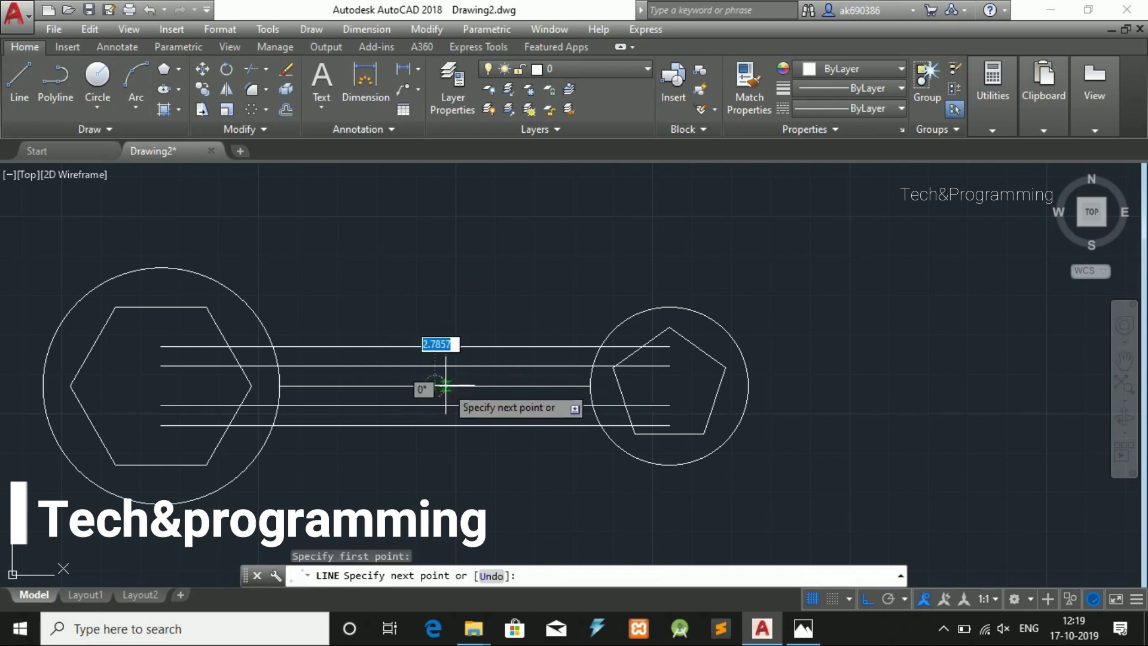
pyautogui.press('Escape')
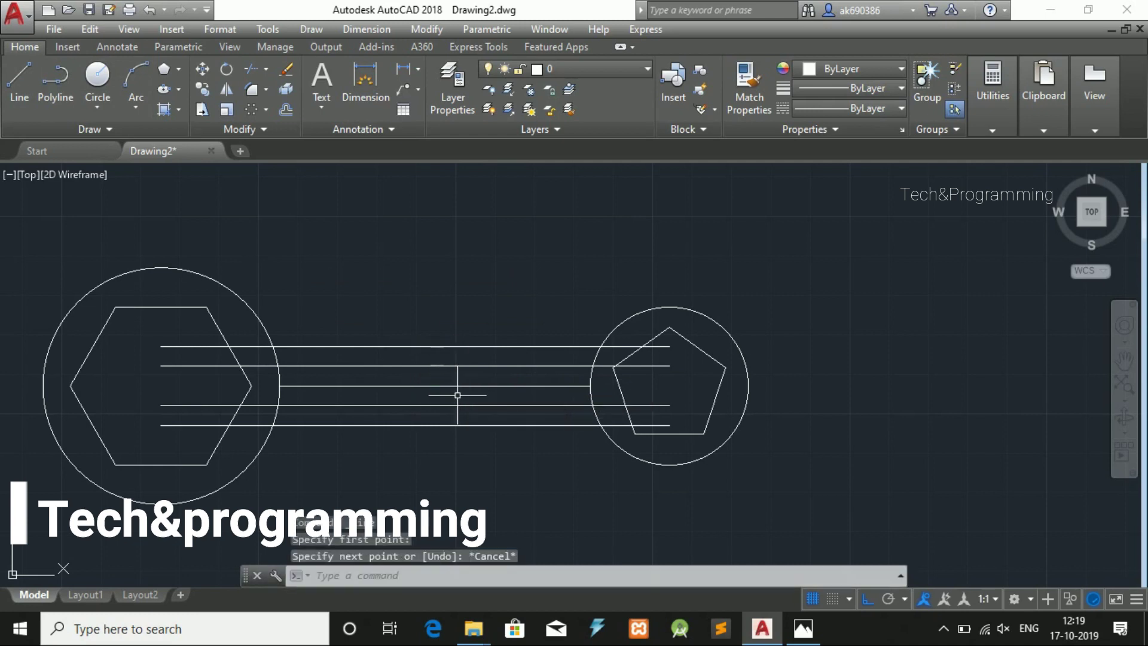
pyautogui.press('Escape')
pyautogui.press('Escape')
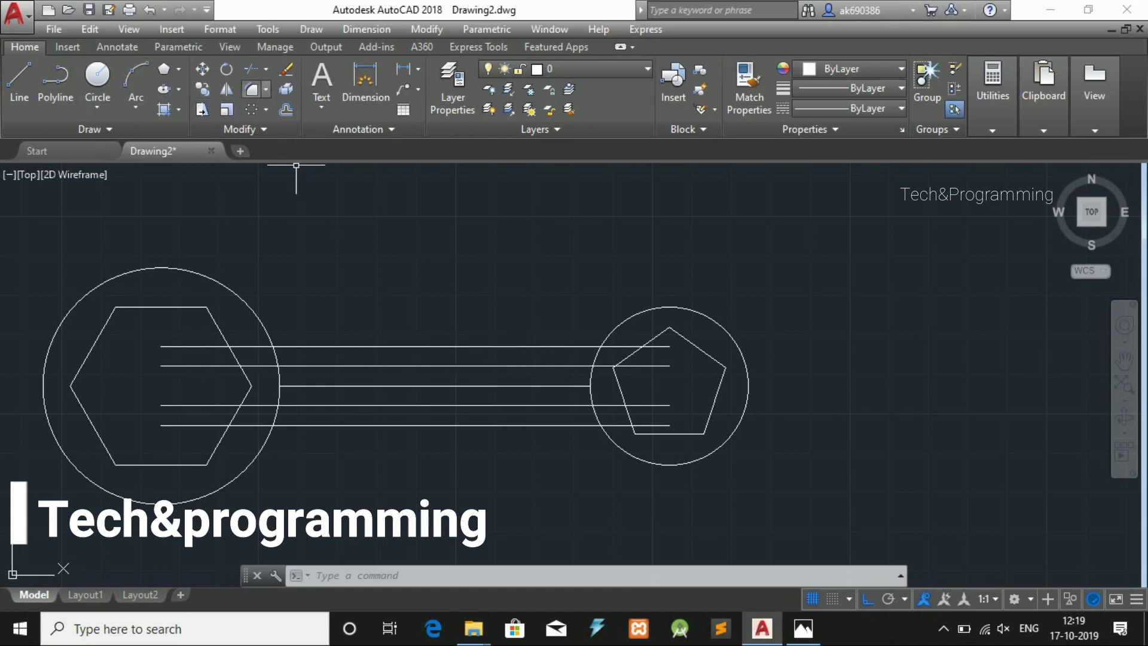
# Step: Draw a radius-5 circle at the midpoint of the central handle line
pyautogui.click(97, 77)
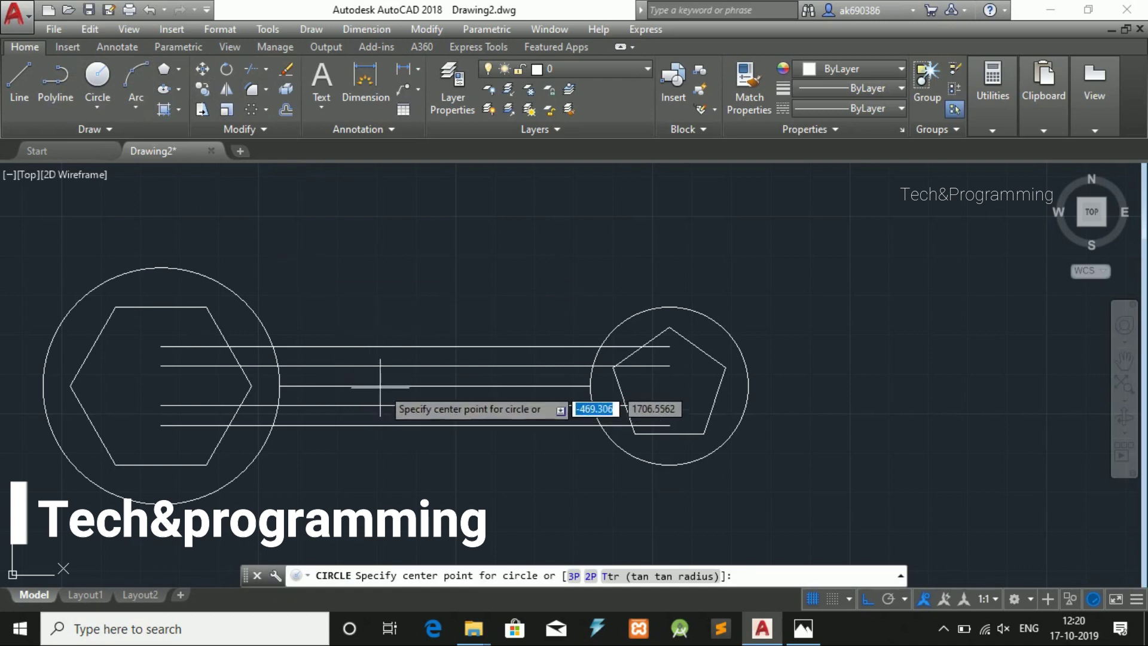
pyautogui.click(436, 386)
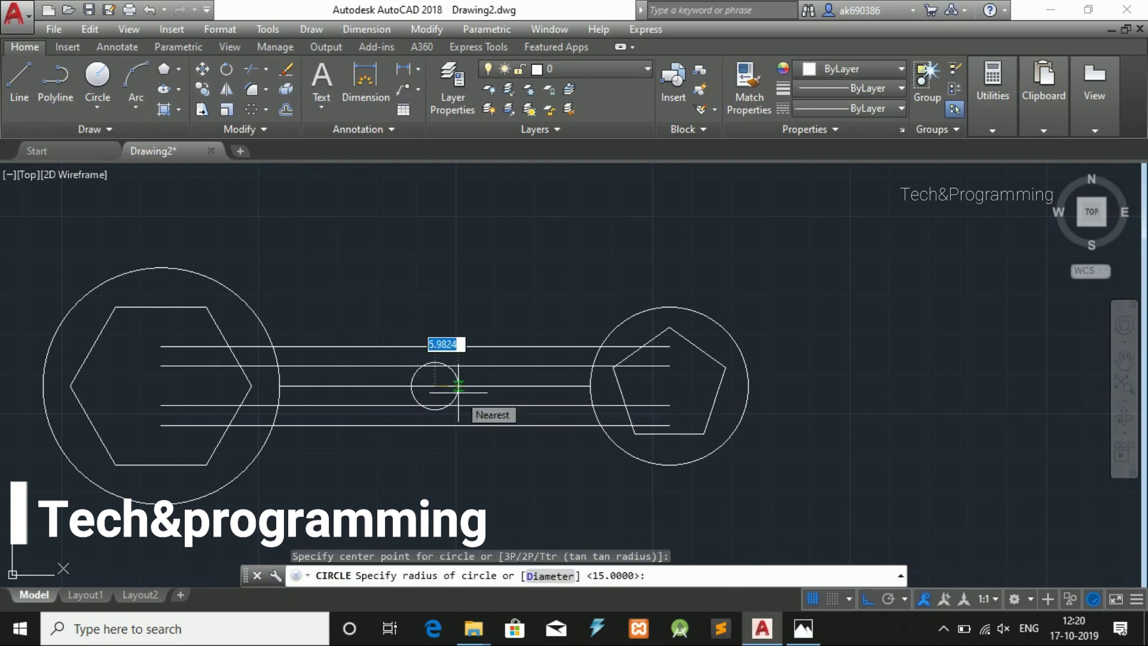
pyautogui.write('5')
pyautogui.press('Return')
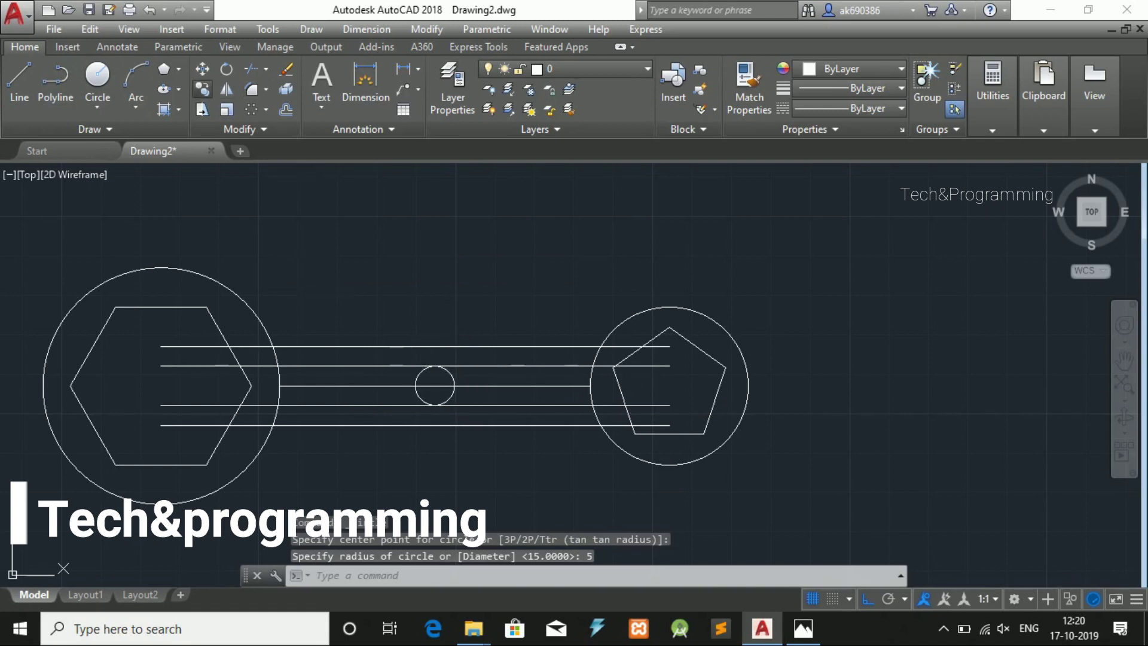
# Step: Copy the small circle 30 units along the line, then undo the misplaced copy
pyautogui.write('co')
pyautogui.press('Return')
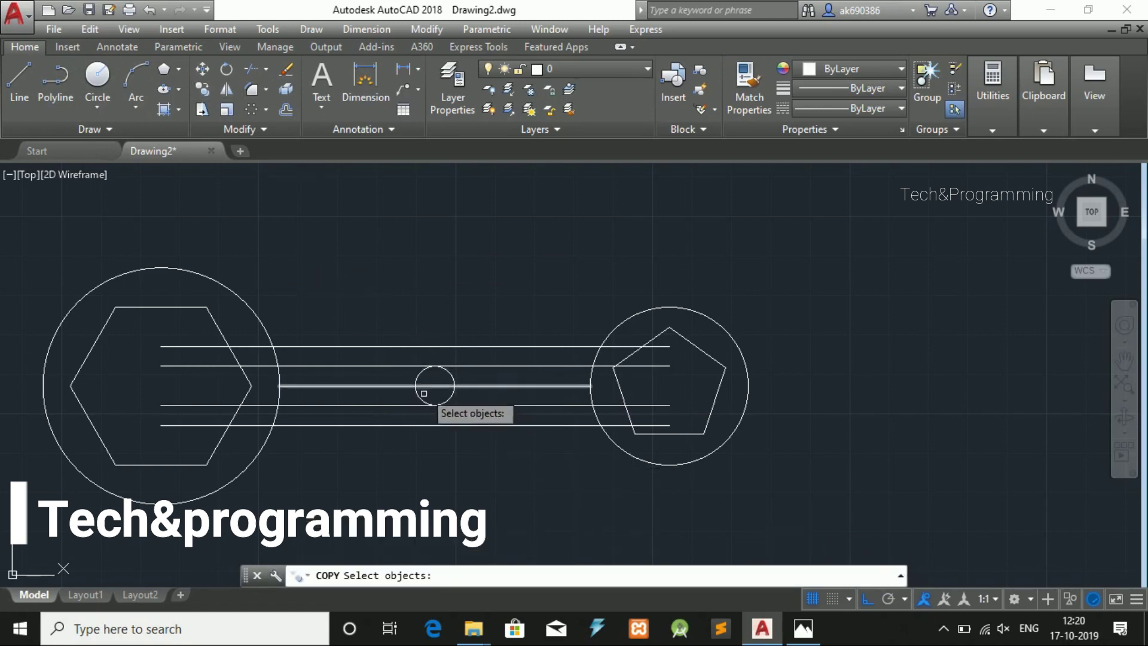
pyautogui.click(417, 394)
pyautogui.press('Return')
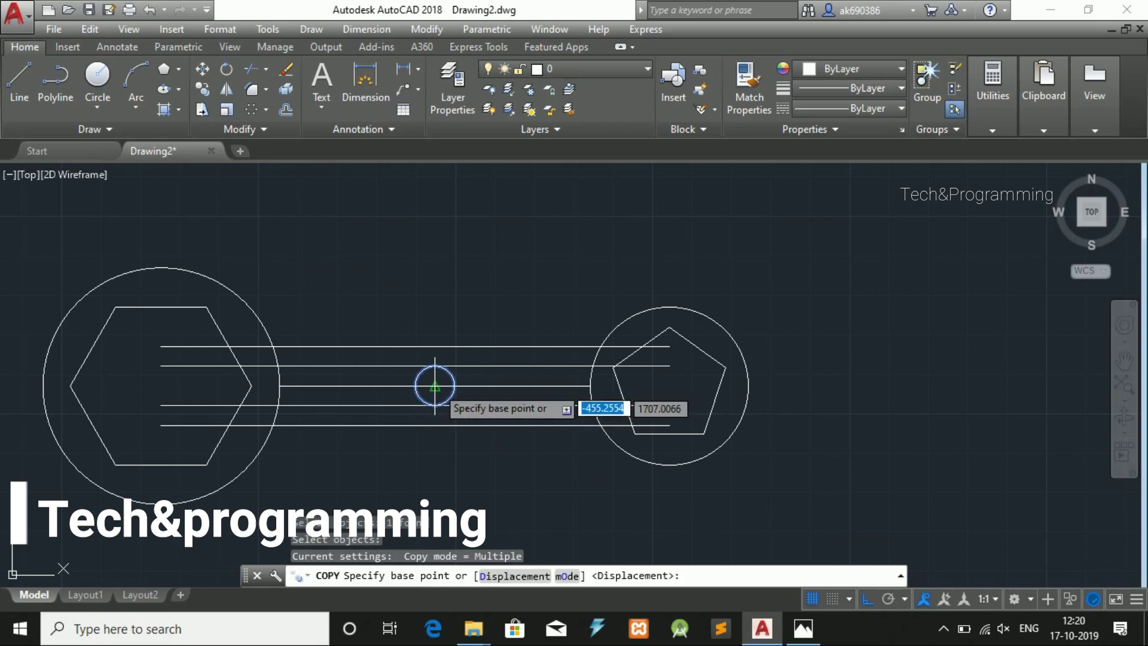
pyautogui.click(435, 385)
pyautogui.write('3')
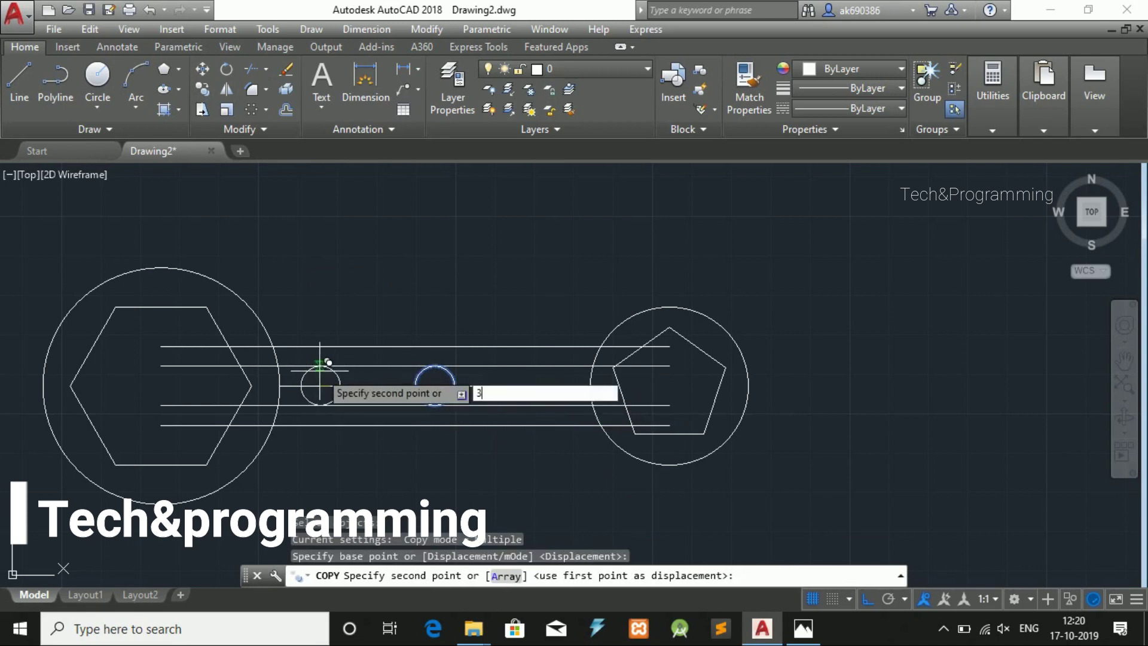
pyautogui.write('0')
pyautogui.press('Return')
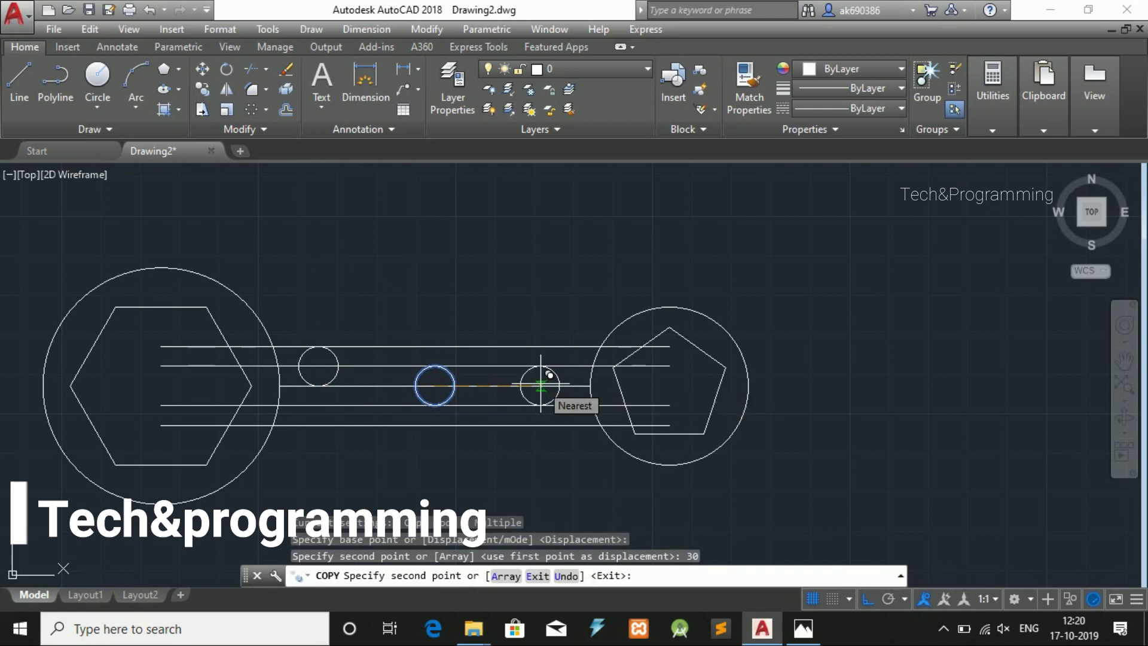
pyautogui.hotkey('ctrl', 'z')
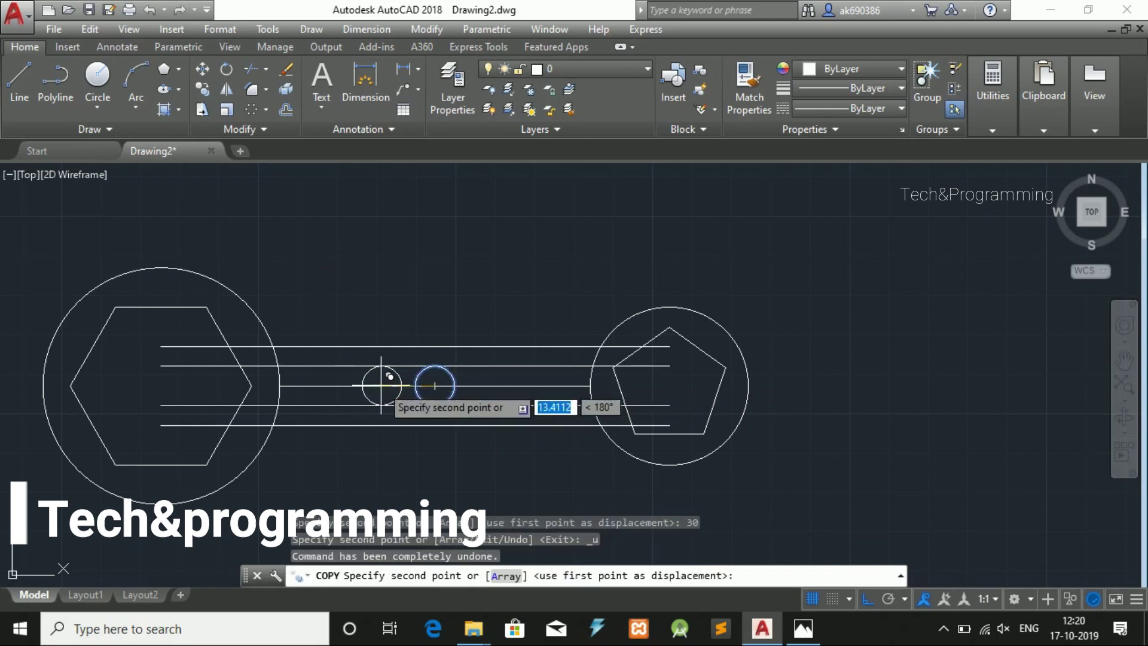
# Step: Place copies 30 units left and 30 units right, then erase the middle circle
pyautogui.write('30')
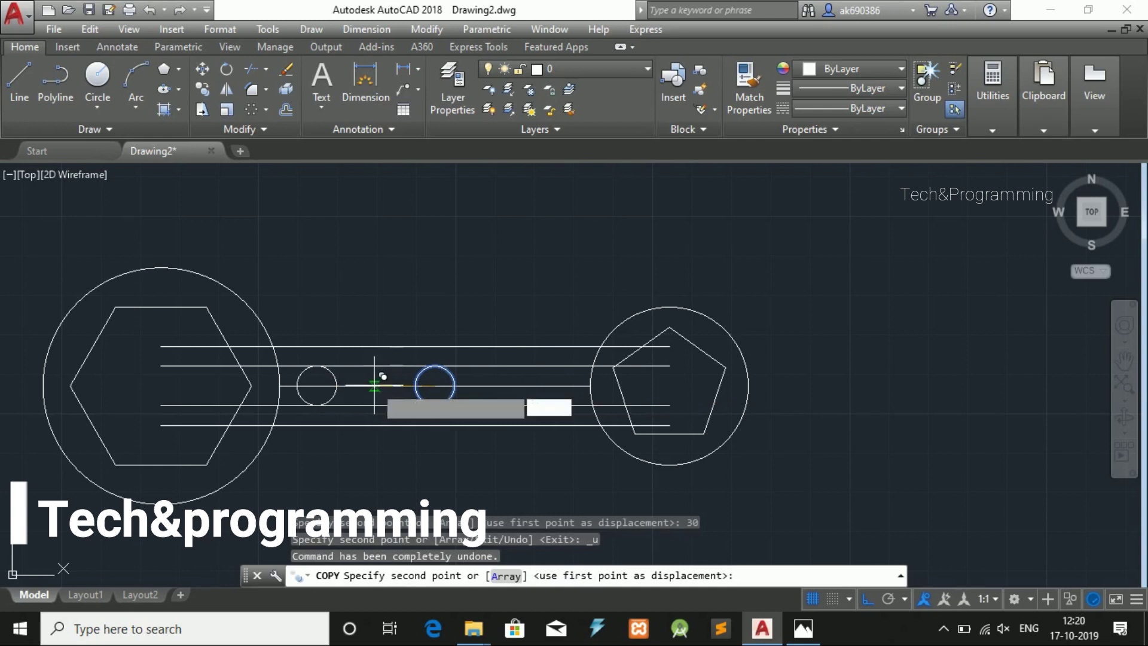
pyautogui.press('Return')
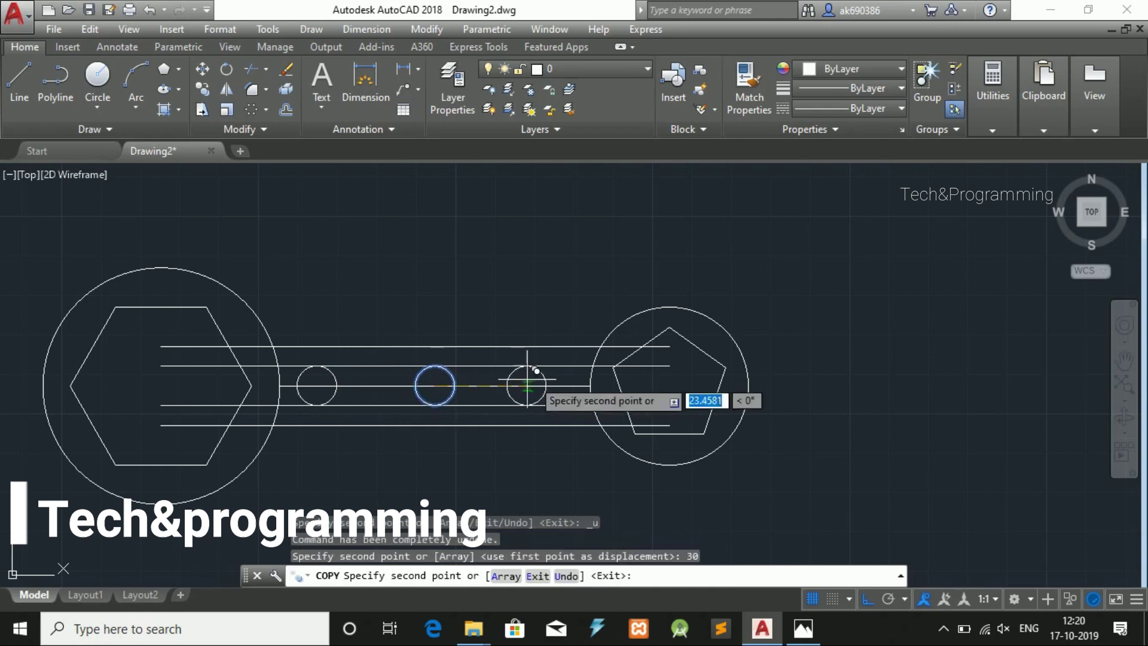
pyautogui.write('30')
pyautogui.press('Return')
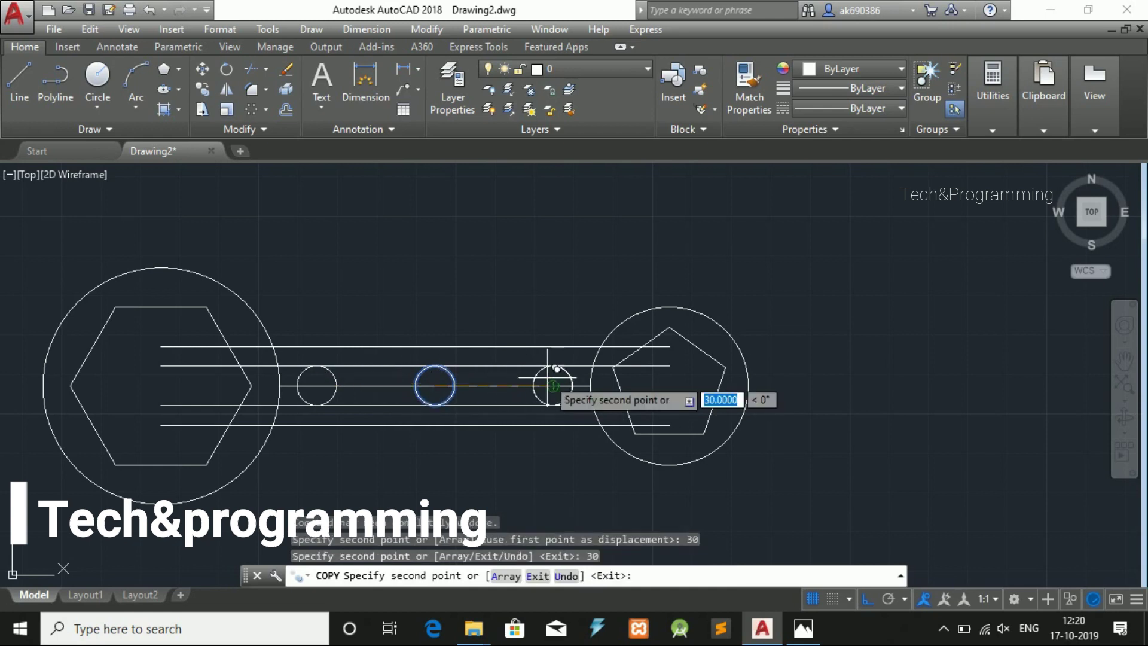
pyautogui.press('Escape')
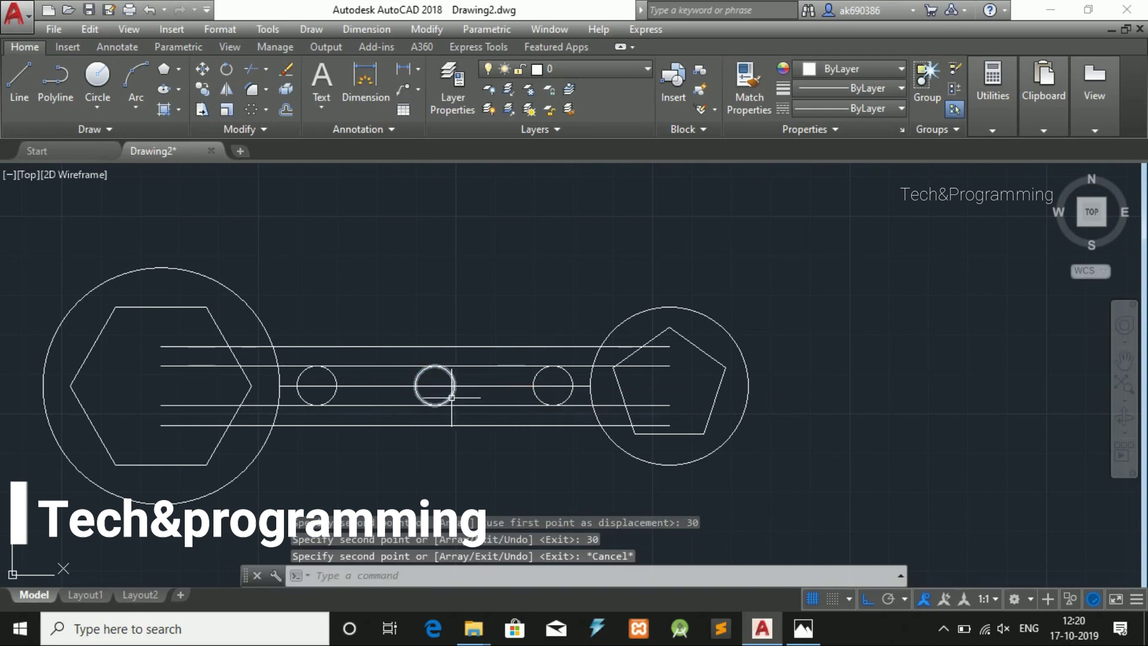
pyautogui.press('Delete')
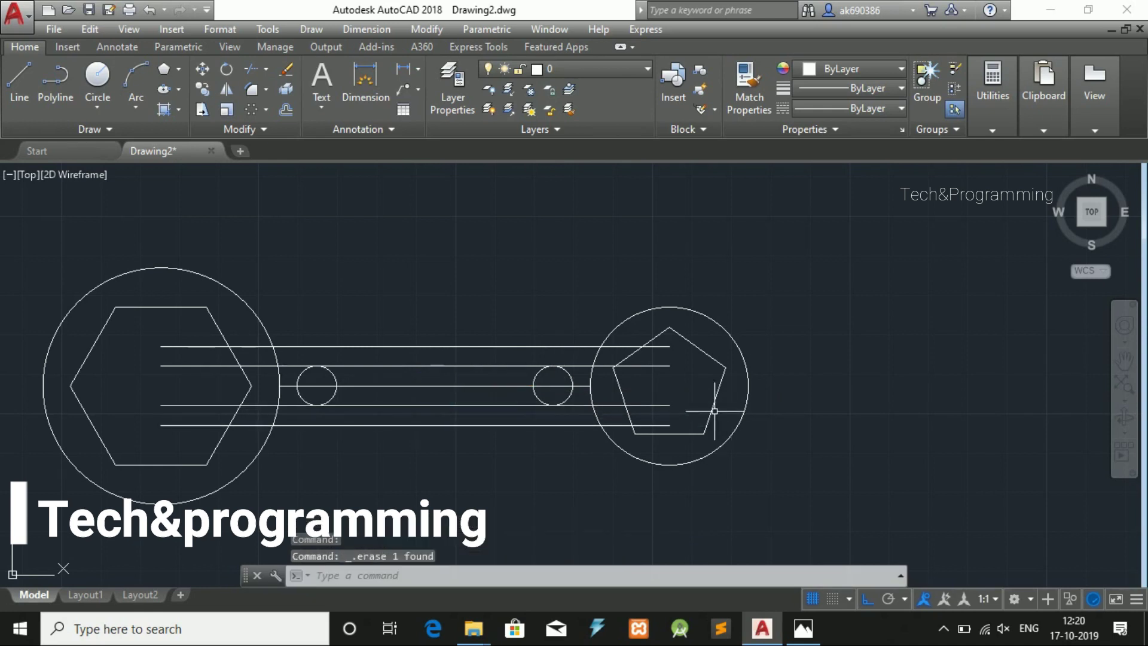
# Step: Trim the inner circle arcs and the line between them to form the rounded slot
pyautogui.write('tr')
pyautogui.press('Return')
pyautogui.click(583, 405)
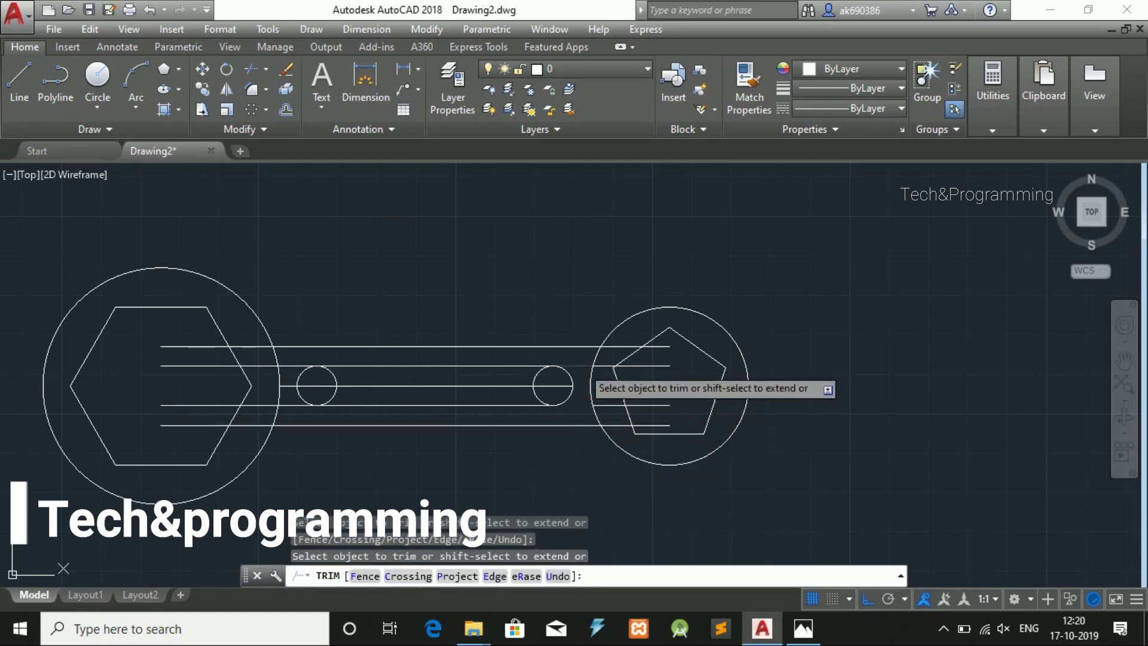
pyautogui.click(537, 380)
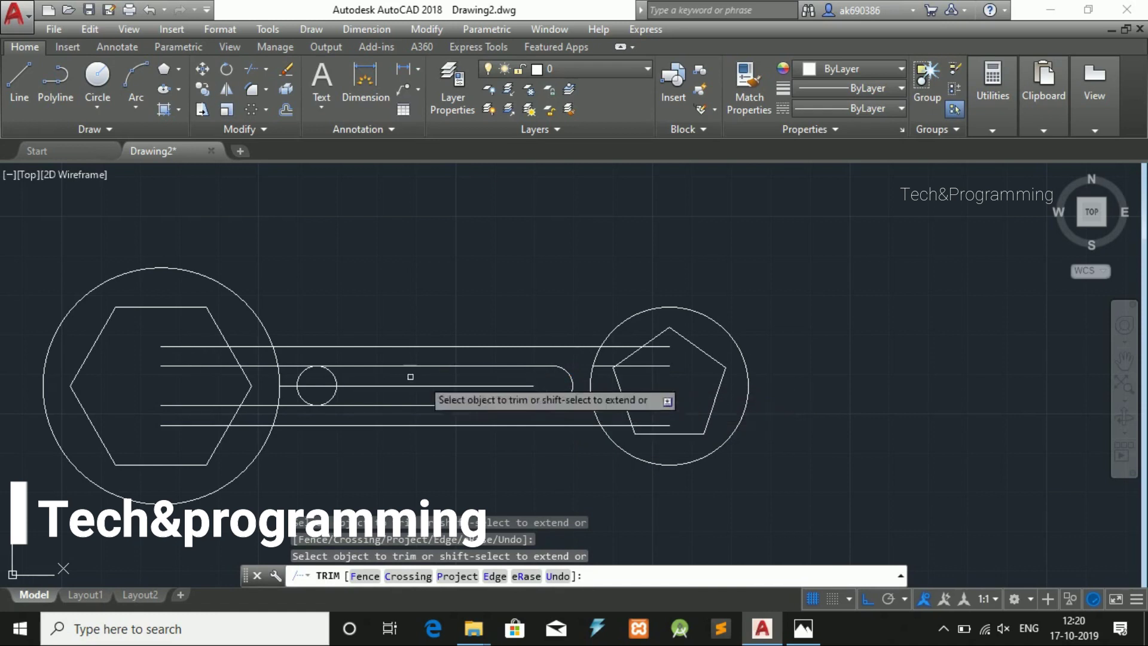
pyautogui.click(291, 386)
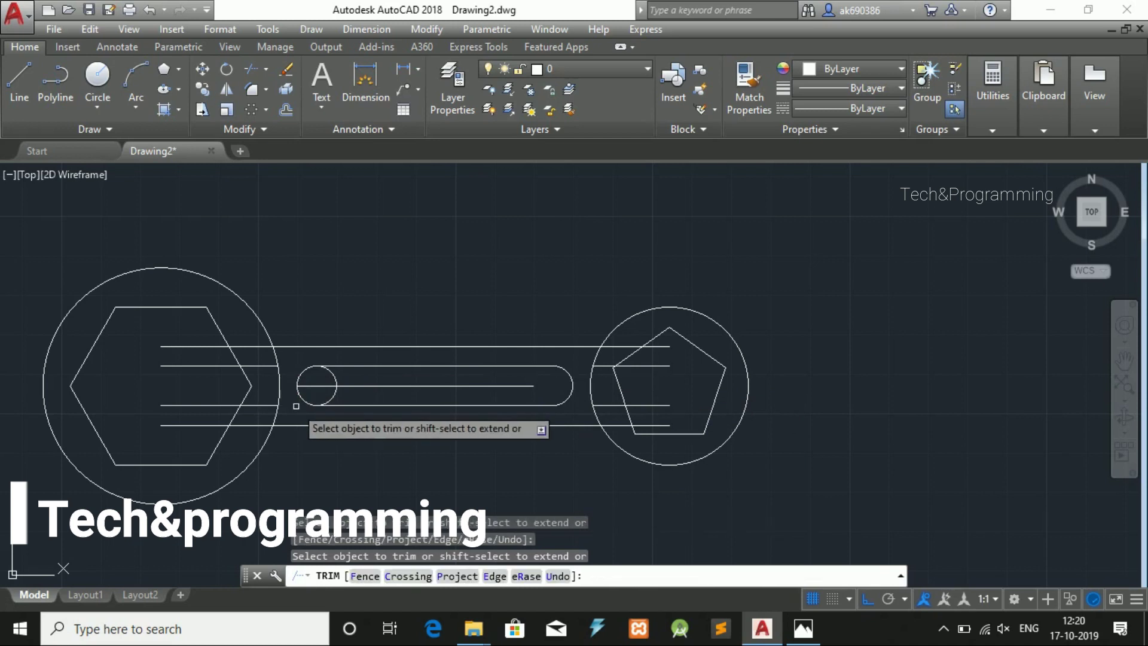
pyautogui.click(331, 400)
pyautogui.click(336, 384)
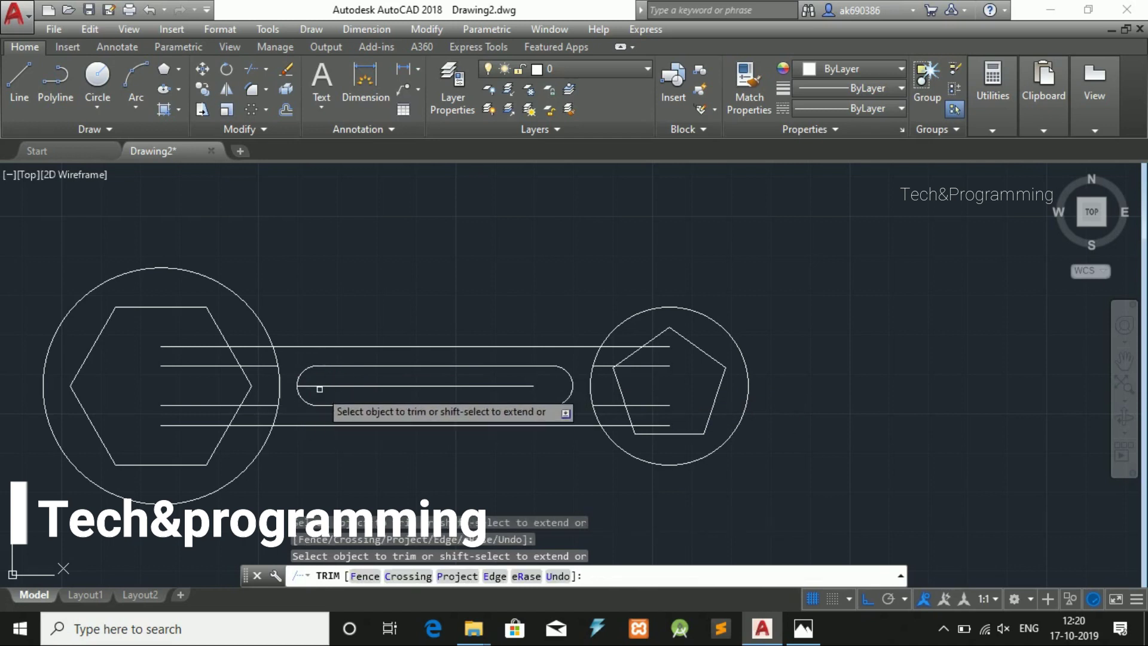
pyautogui.press('Escape')
pyautogui.moveTo(356, 441); pyautogui.dragTo(357, 402, button='middle')
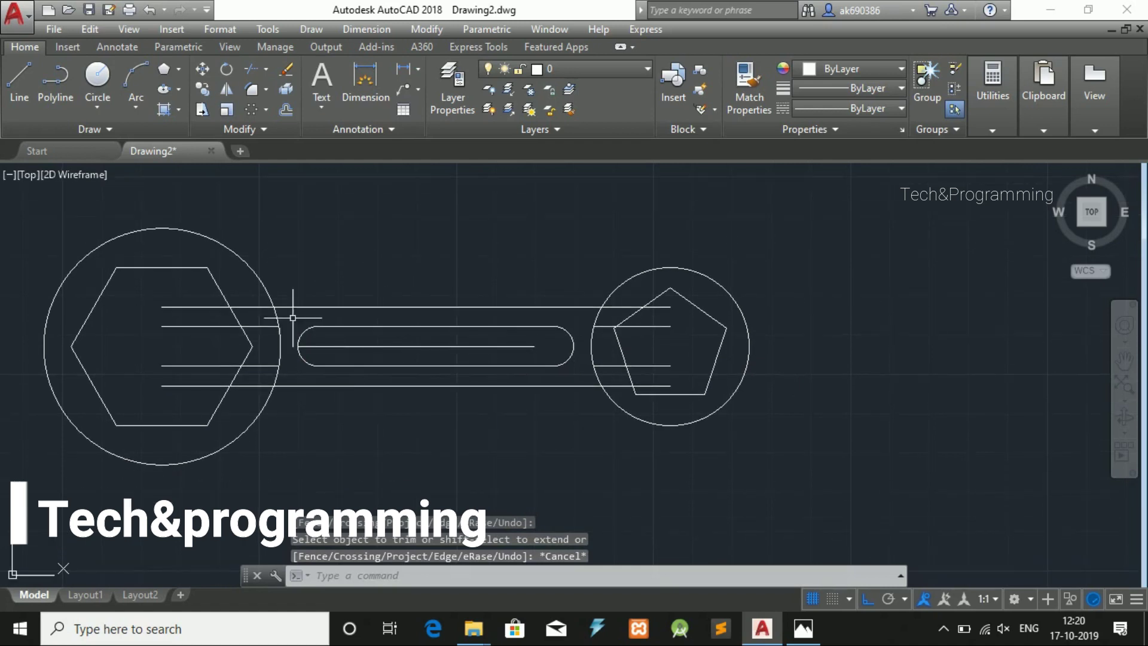
# Step: Check the slot with a 70 linear dimension, then erase the dimension
pyautogui.click(404, 69)
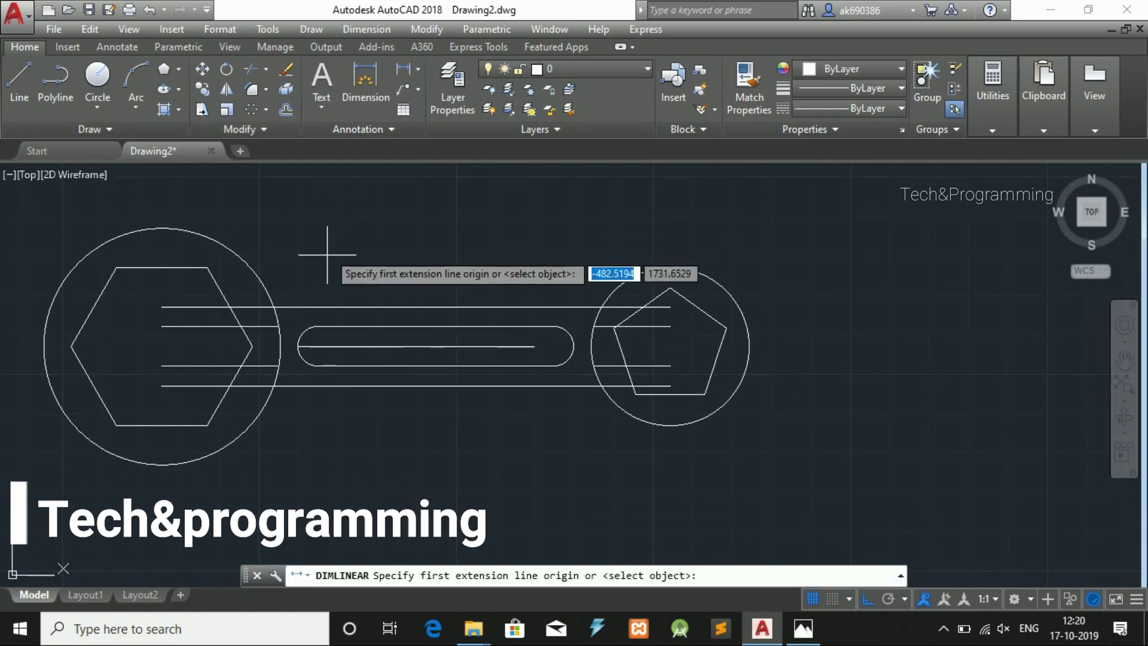
pyautogui.click(297, 347)
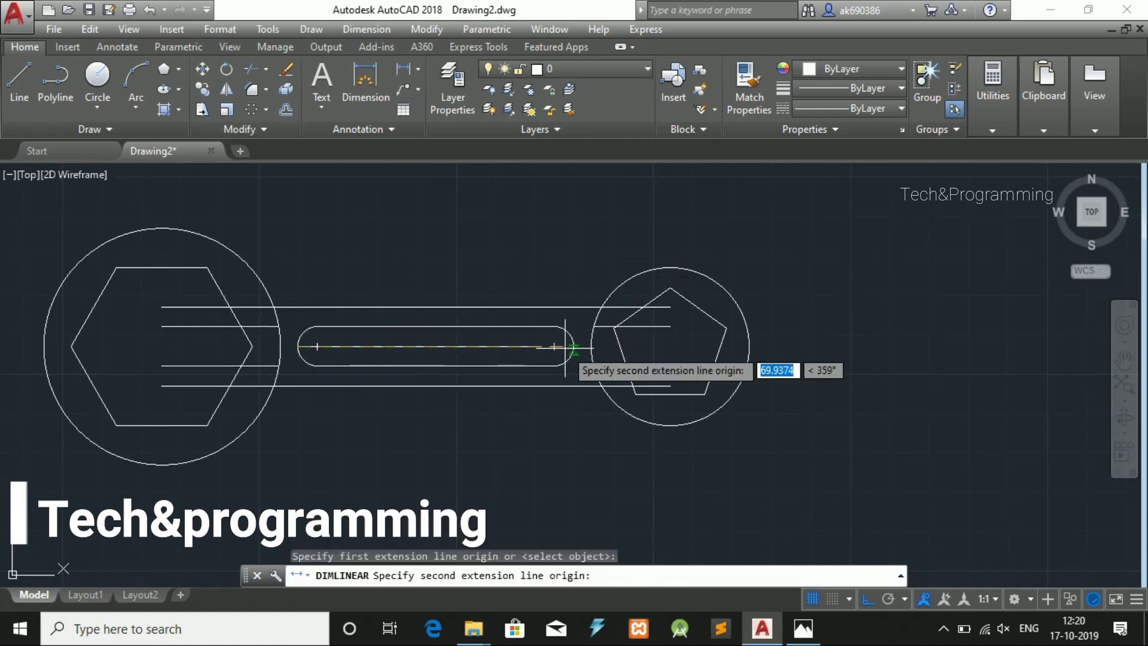
pyautogui.click(574, 347)
pyautogui.click(577, 256)
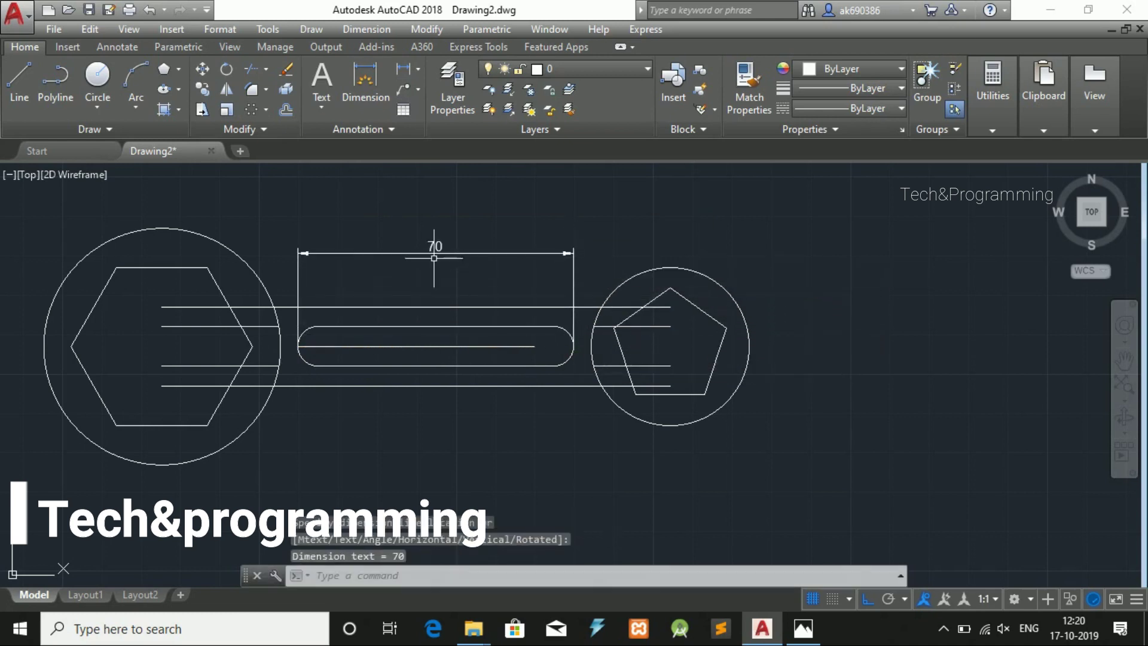
pyautogui.scroll(4, 447, 243)
pyautogui.scroll(-4, 447, 244)
pyautogui.click(496, 256)
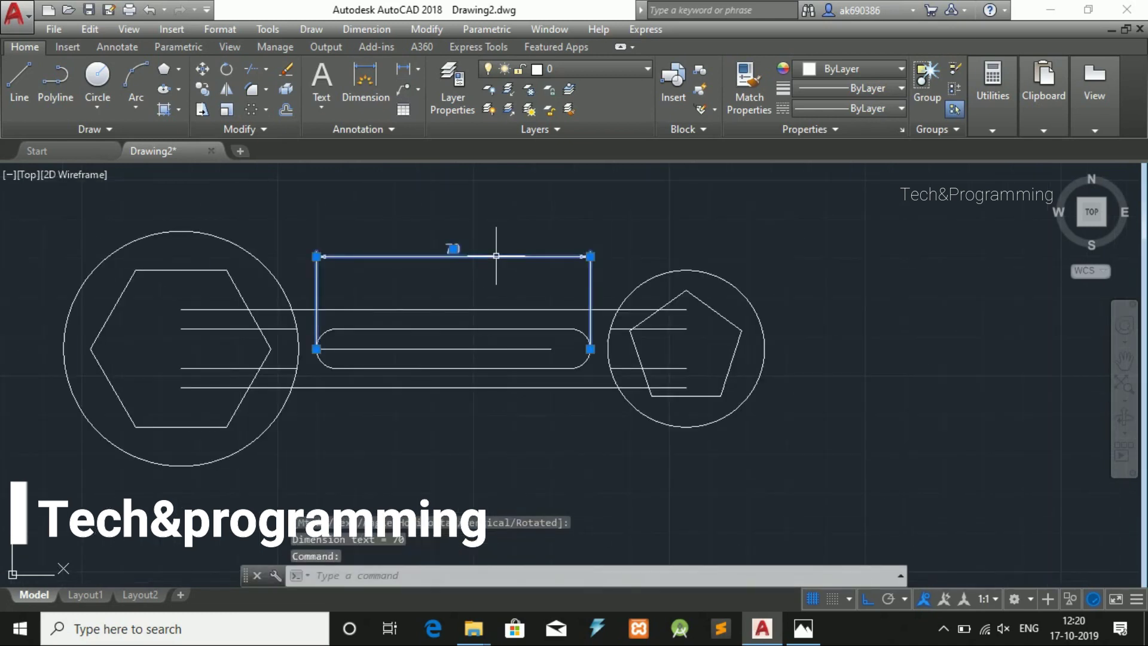
pyautogui.press('Delete')
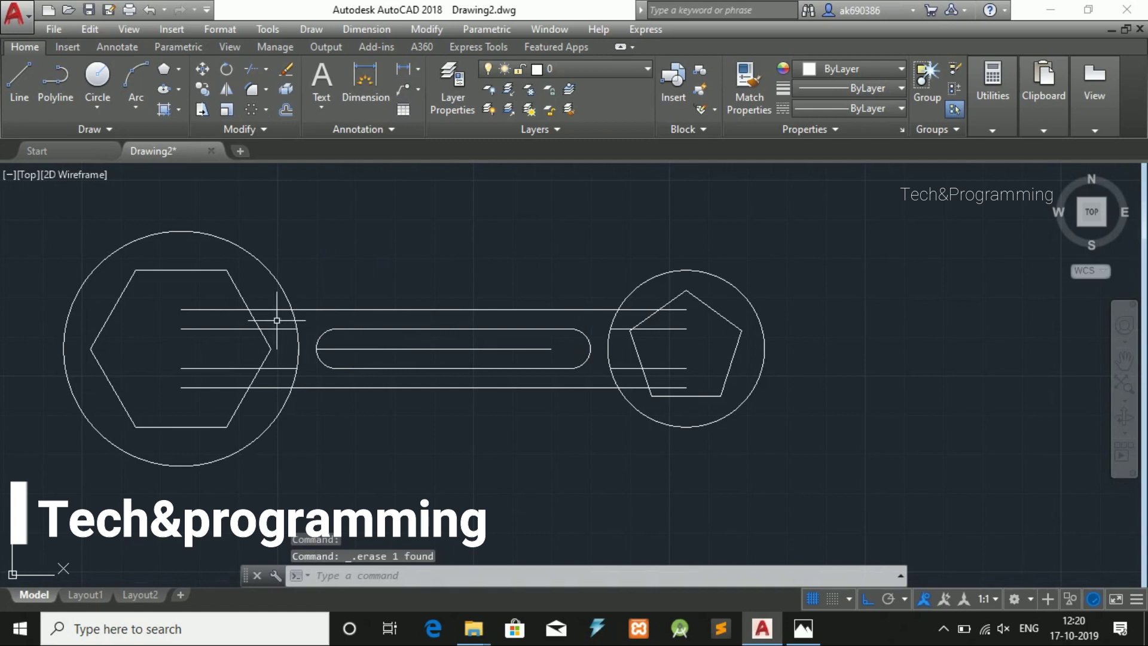
pyautogui.click(277, 329)
# Step: Erase the inner left-jaw and right-jaw lines and the slot's centreline
pyautogui.click(278, 368)
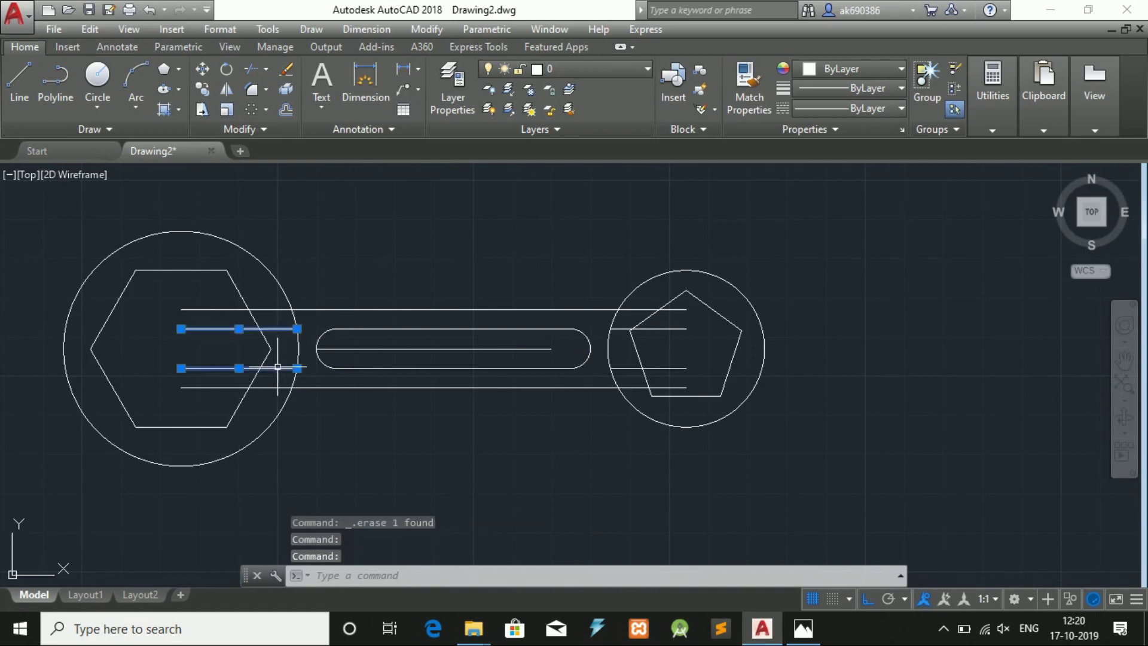
pyautogui.press('Delete')
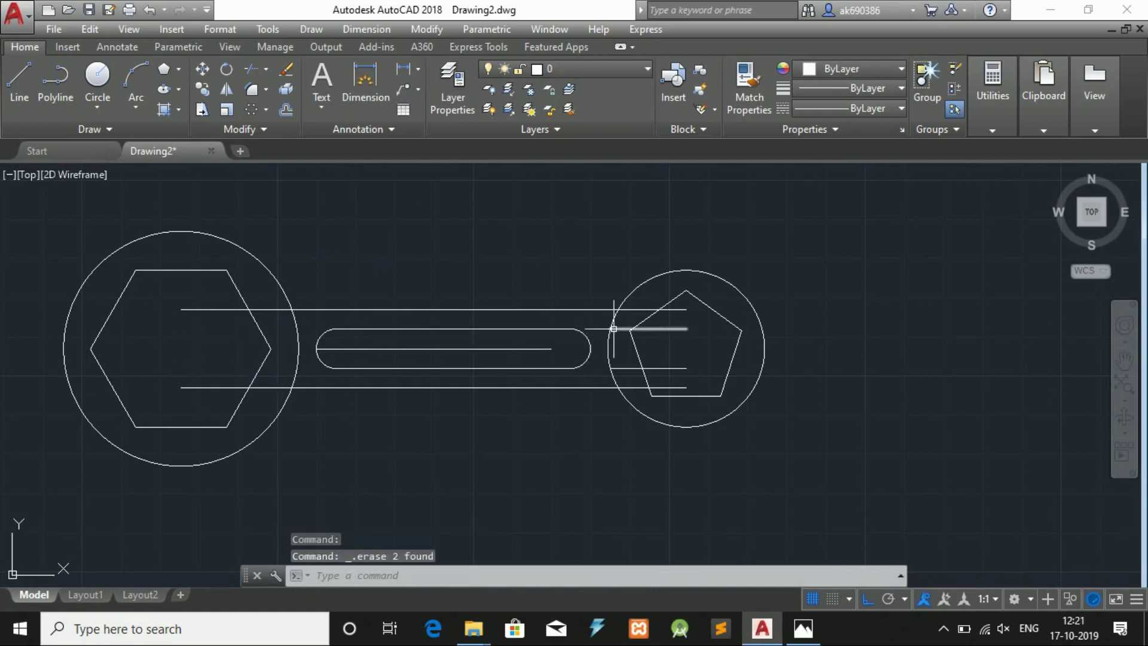
pyautogui.click(616, 368)
pyautogui.press('Delete')
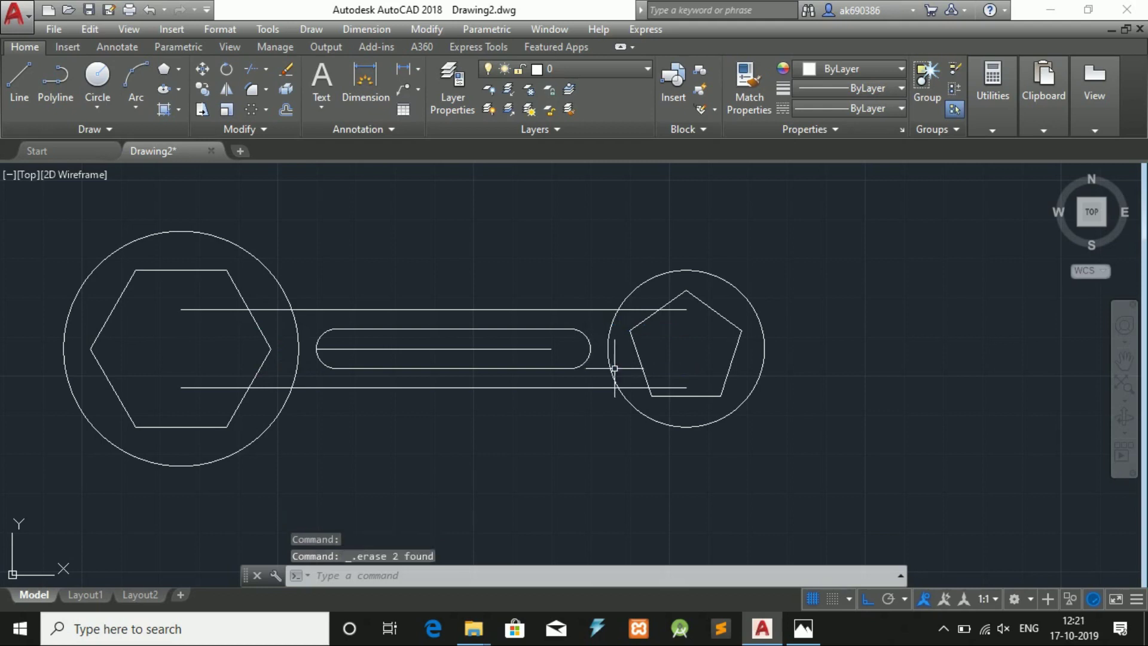
pyautogui.click(503, 348)
pyautogui.press('Delete')
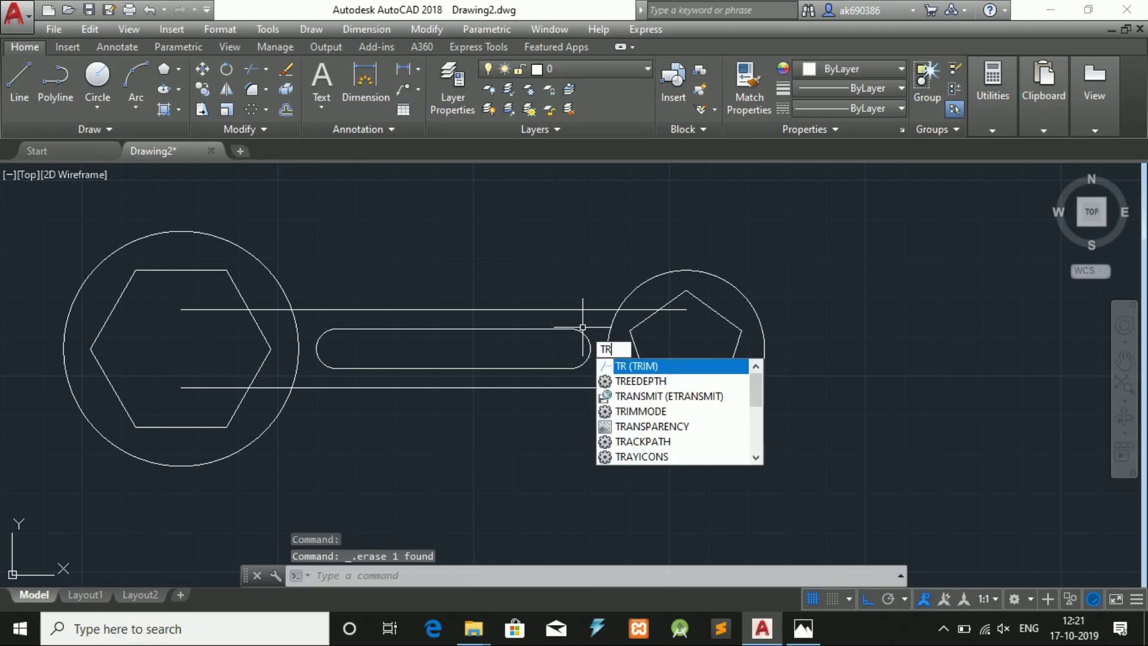
# Step: Trim the upper and lower lines near the pentagon and the top line near the hexagon
pyautogui.press('Return')
pyautogui.press('Return')
pyautogui.click(631, 309)
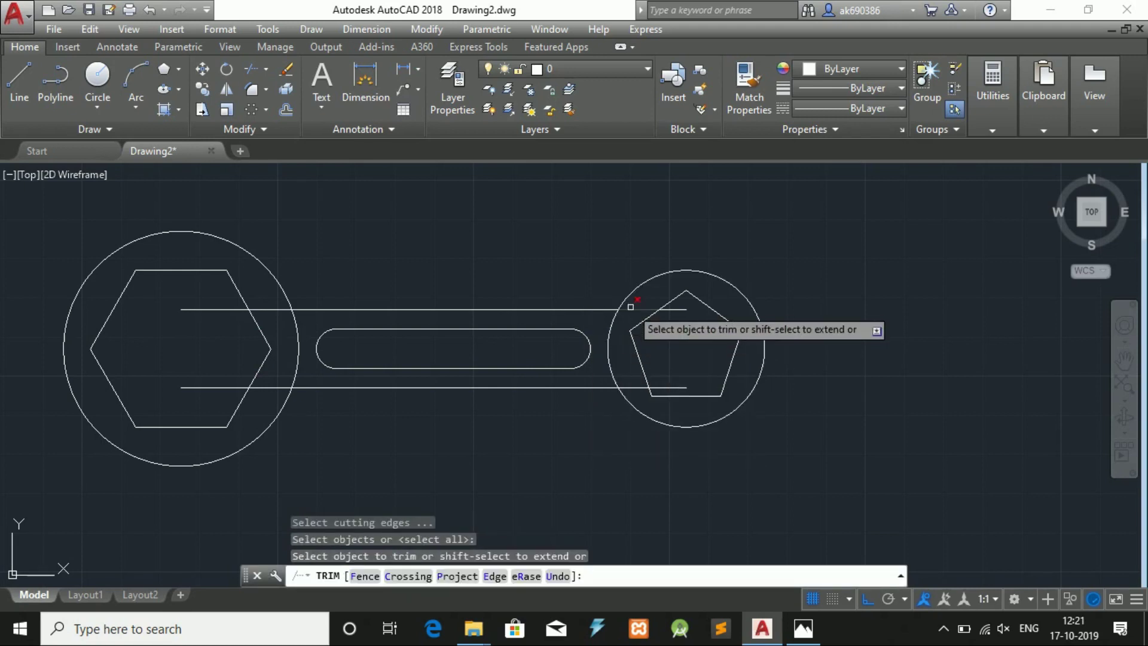
pyautogui.click(625, 389)
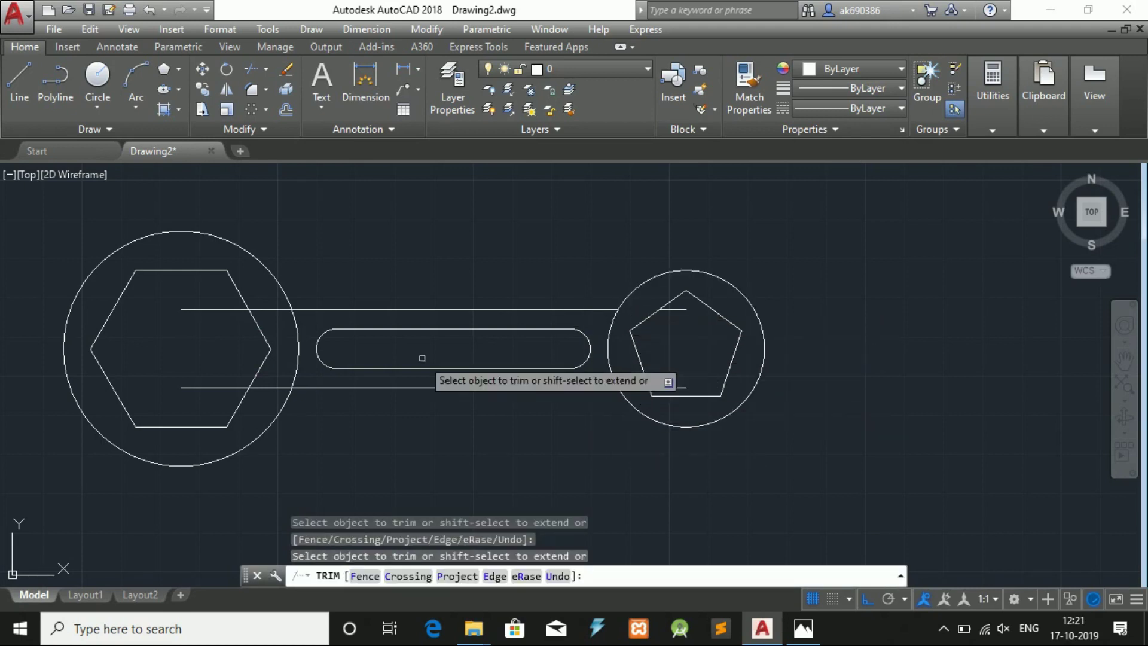
pyautogui.click(280, 309)
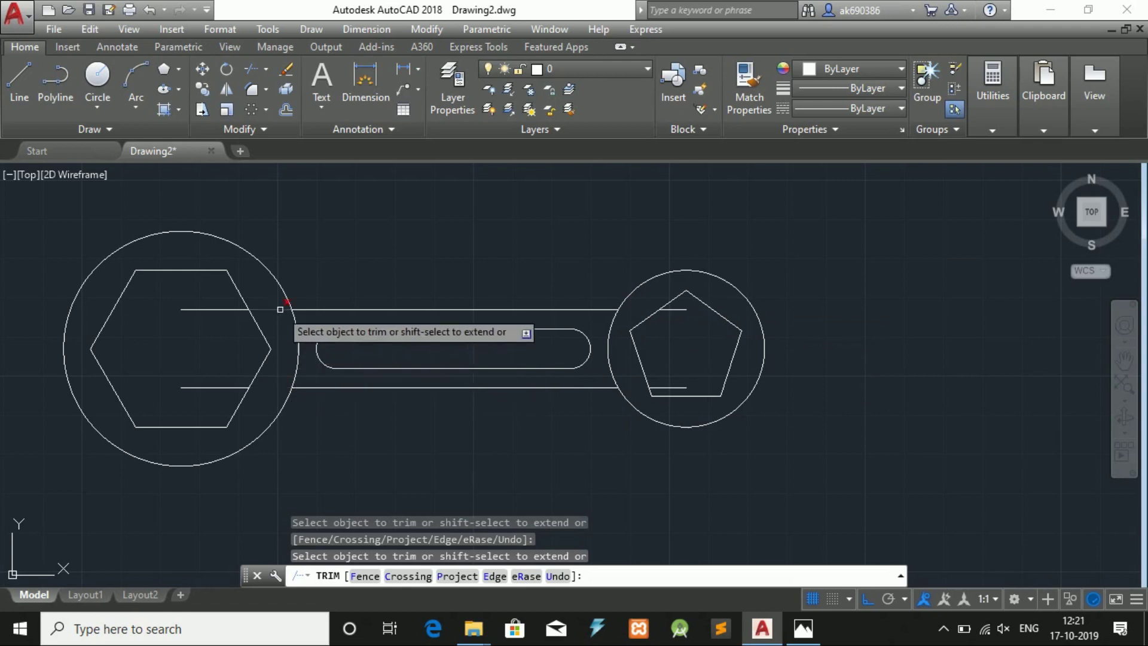
pyautogui.press('Escape')
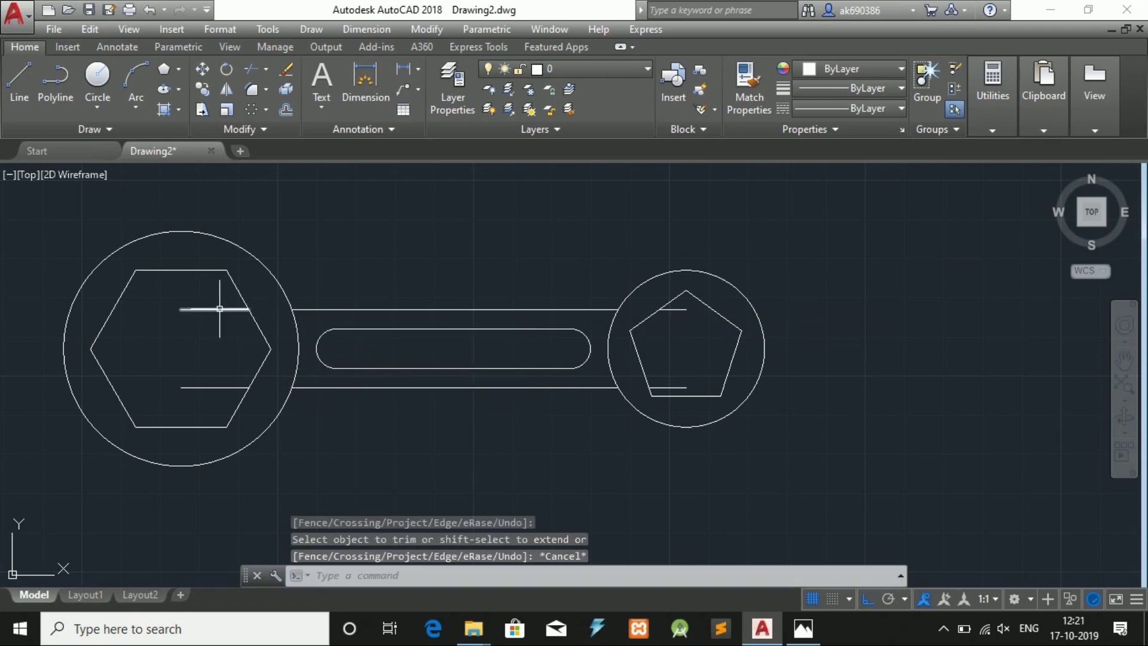
# Step: Erase the four stray lines left inside the hexagon and pentagon openings
pyautogui.click(219, 310)
pyautogui.click(219, 387)
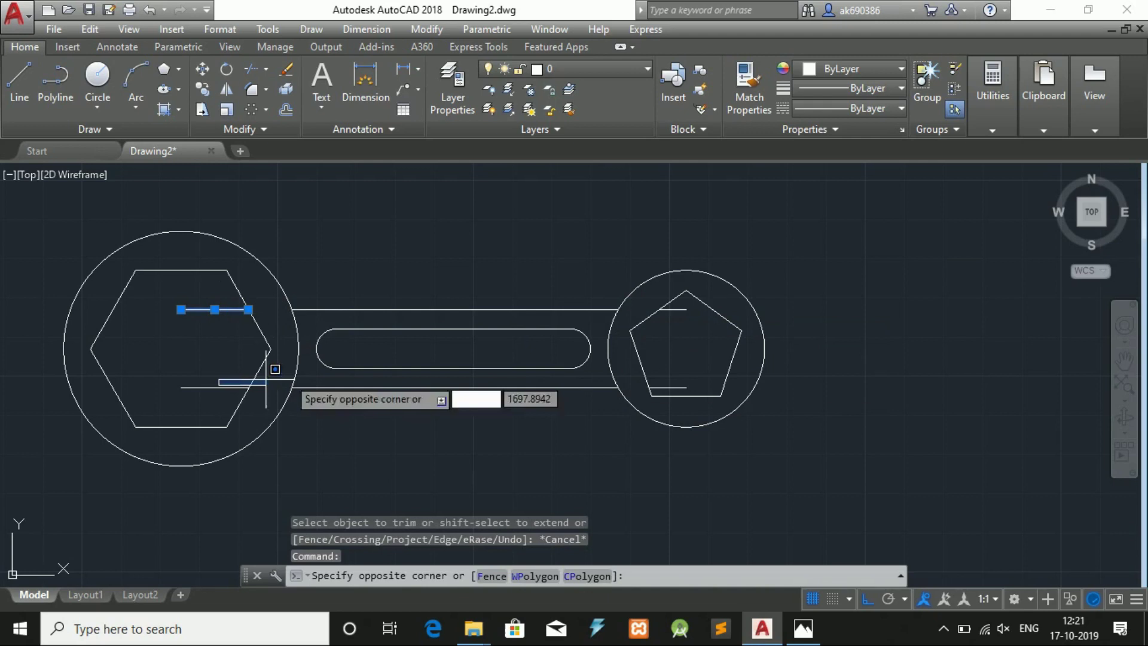
pyautogui.click(202, 388)
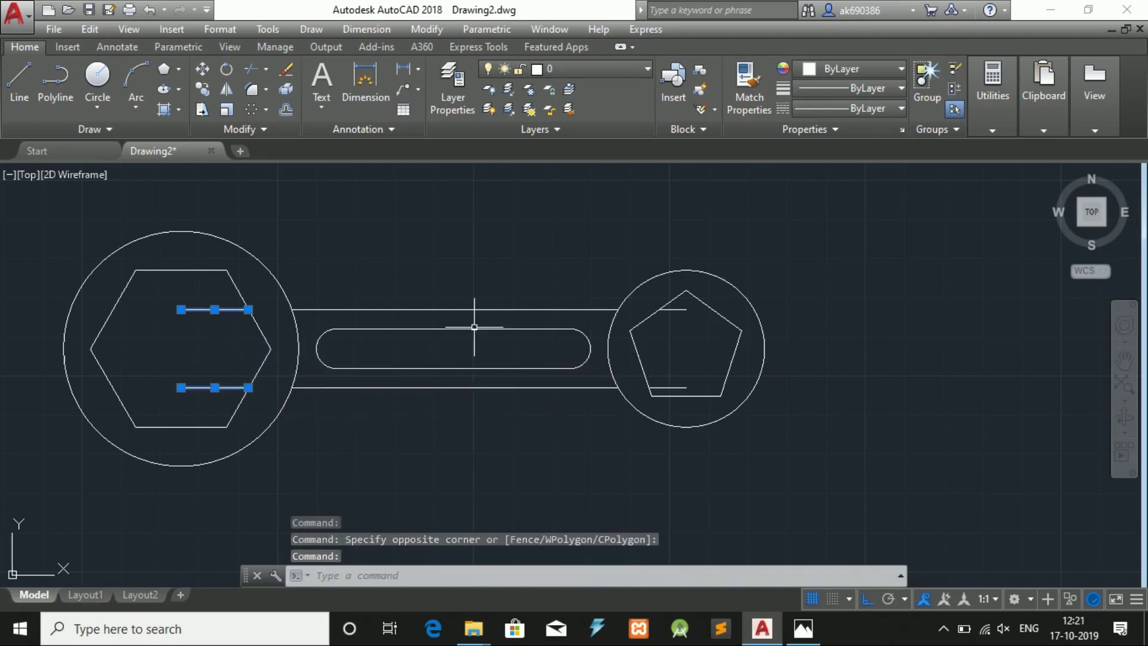
pyautogui.click(672, 309)
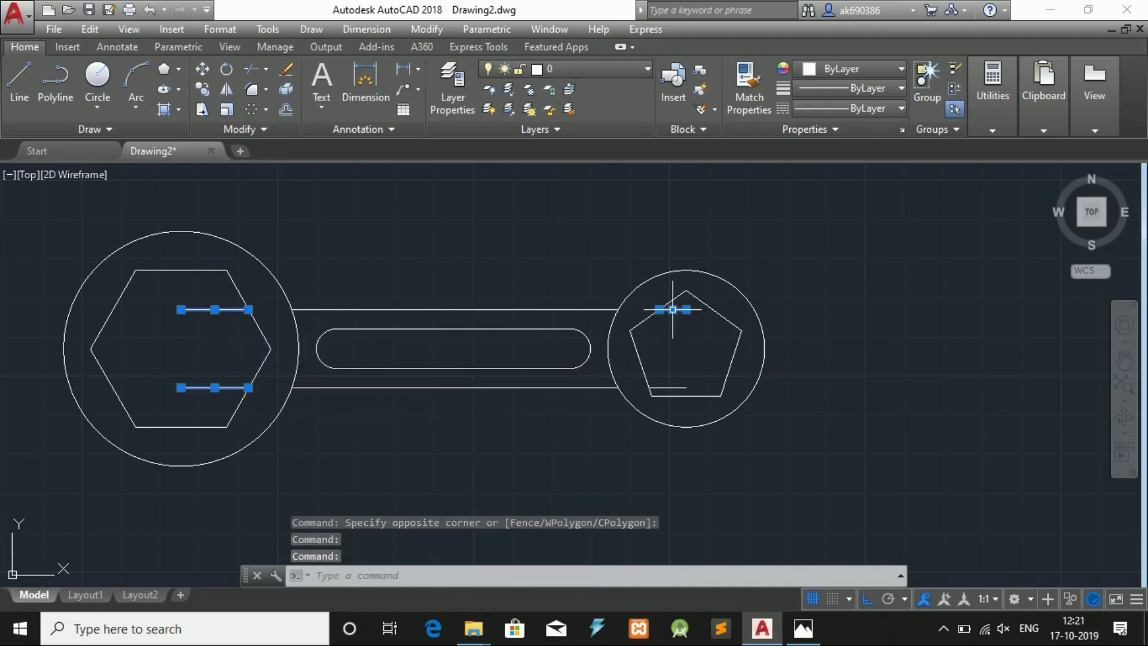
pyautogui.click(667, 388)
pyautogui.press('Delete')
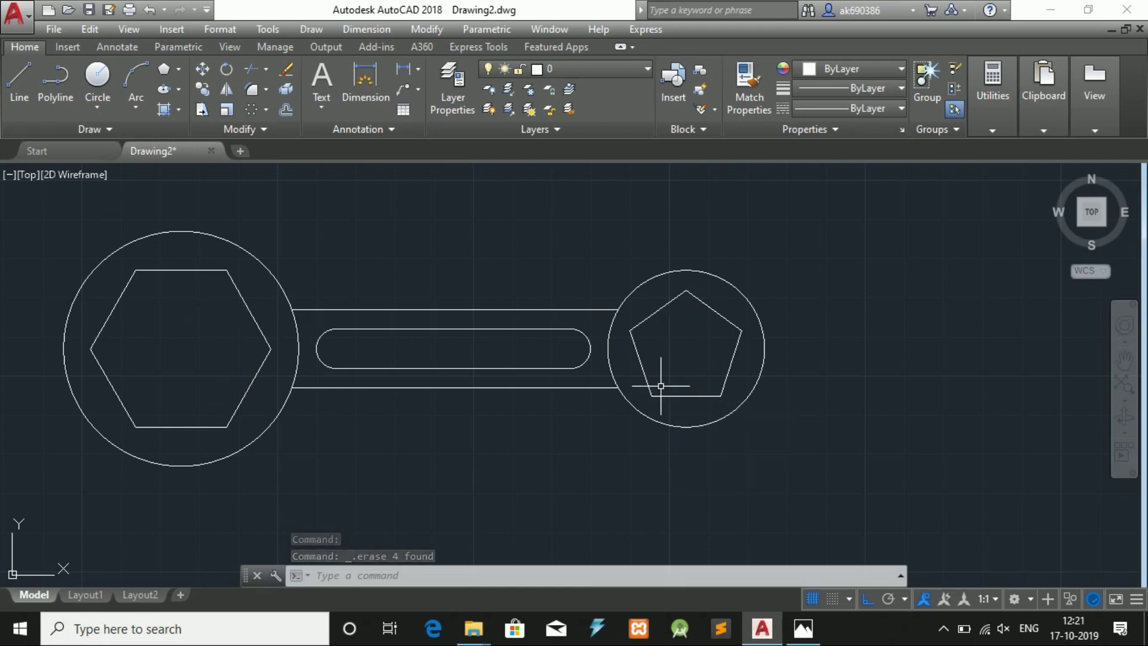
# Step: Undo the previous fillets and cancel the running fillet command
pyautogui.hotkey('ctrl', 'z')
pyautogui.hotkey('ctrl', 'z')
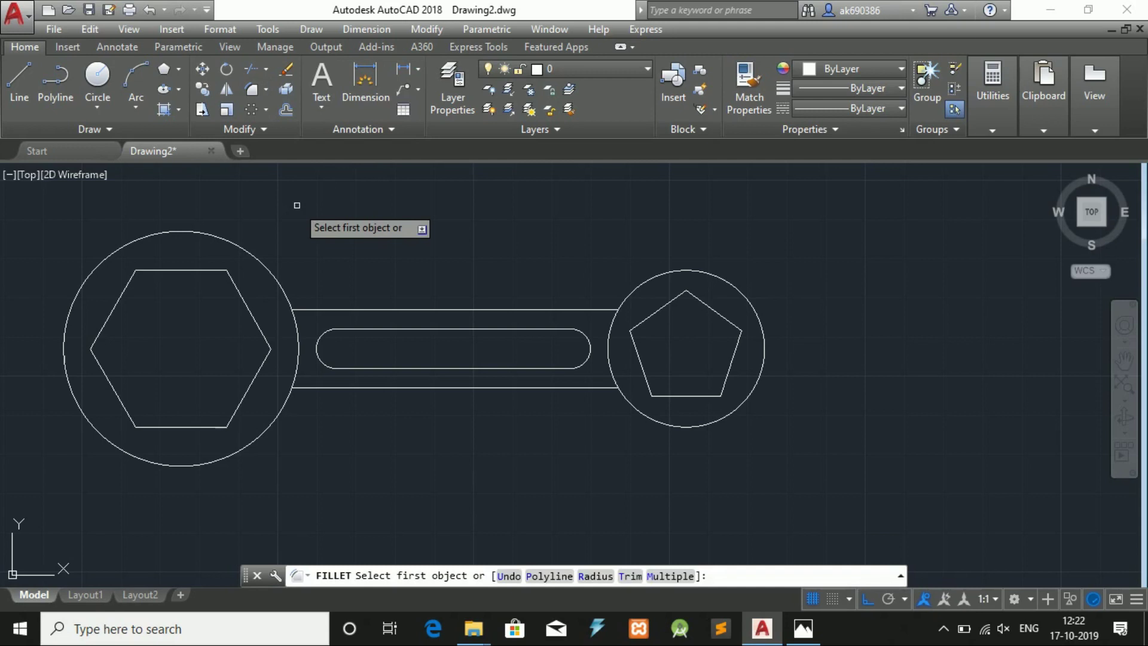
pyautogui.press('Escape')
pyautogui.click(97, 108)
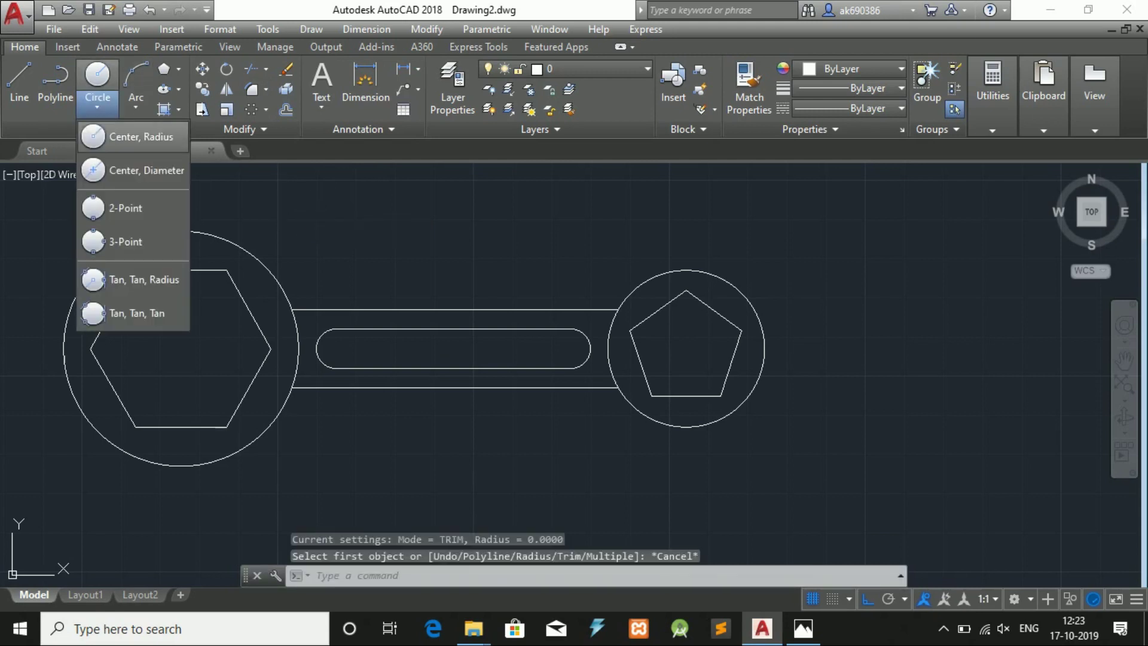
# Step: Fillet both handle lines into the large circle at radius 20 in Multiple mode
pyautogui.click(266, 89)
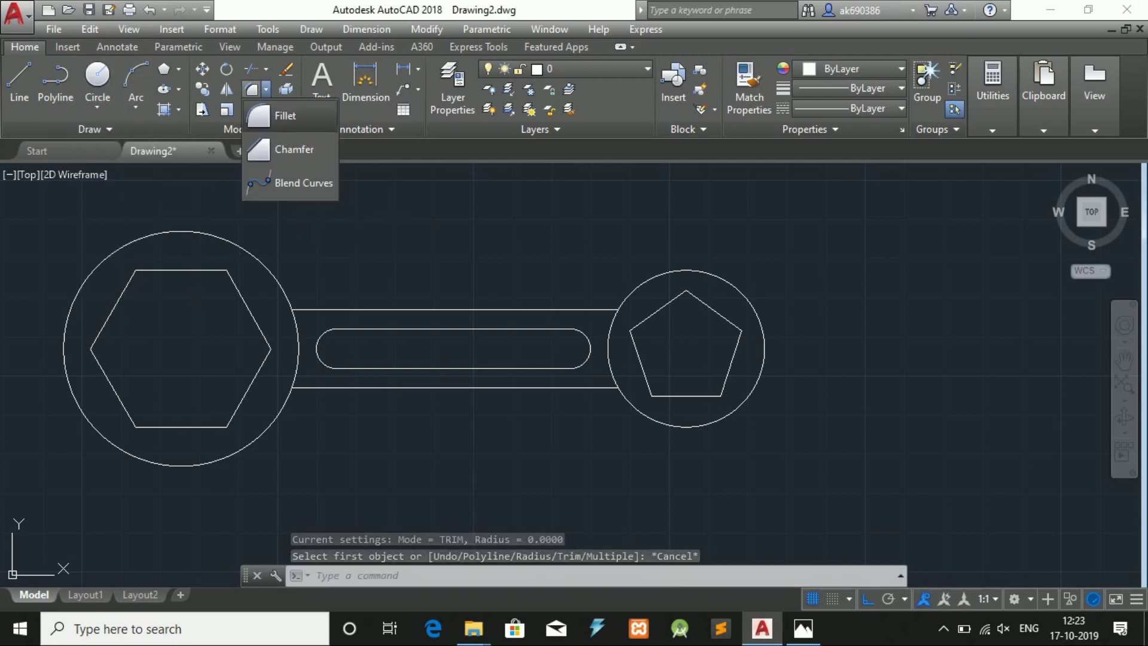
pyautogui.click(281, 114)
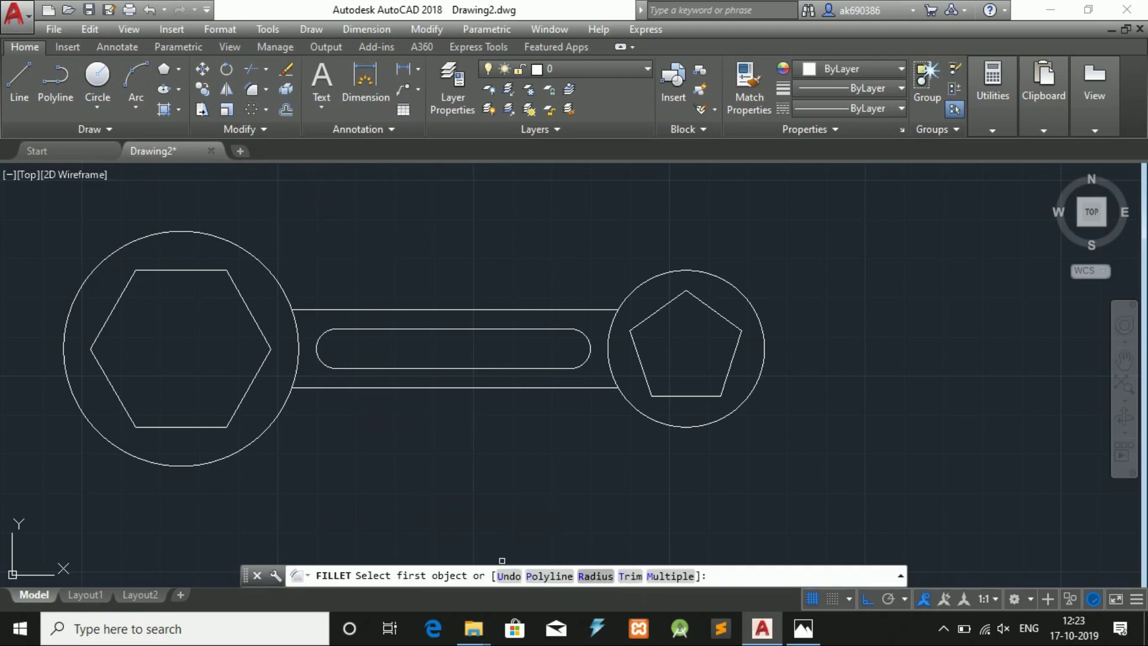
pyautogui.write('R')
pyautogui.press('Return')
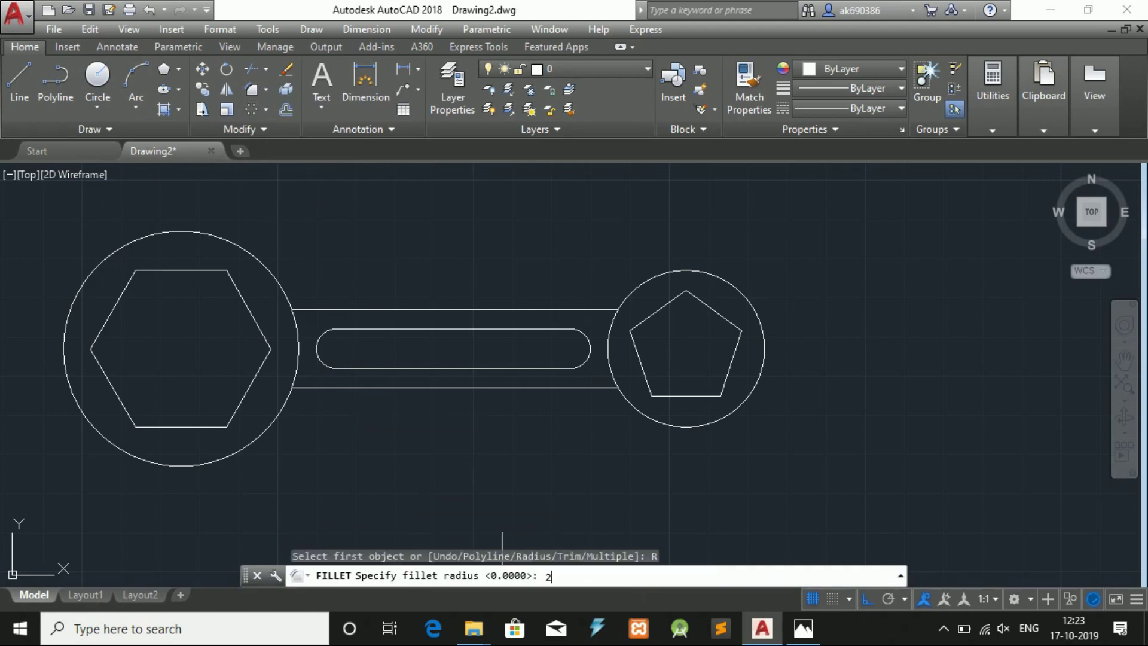
pyautogui.write('0')
pyautogui.press('Return')
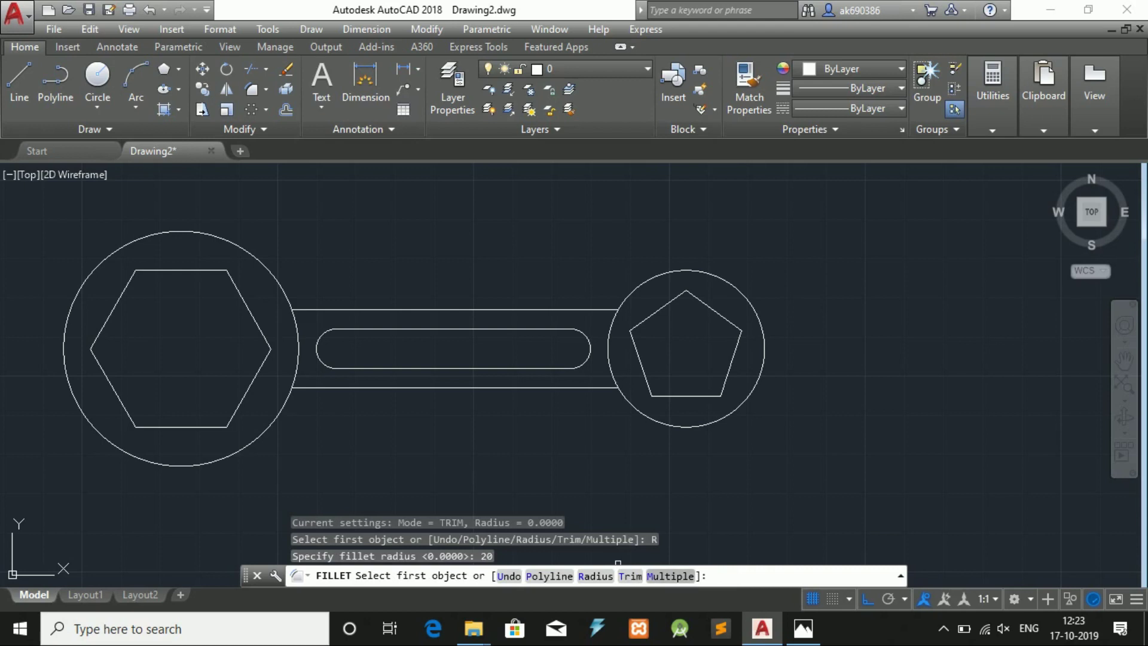
pyautogui.write('M')
pyautogui.press('Return')
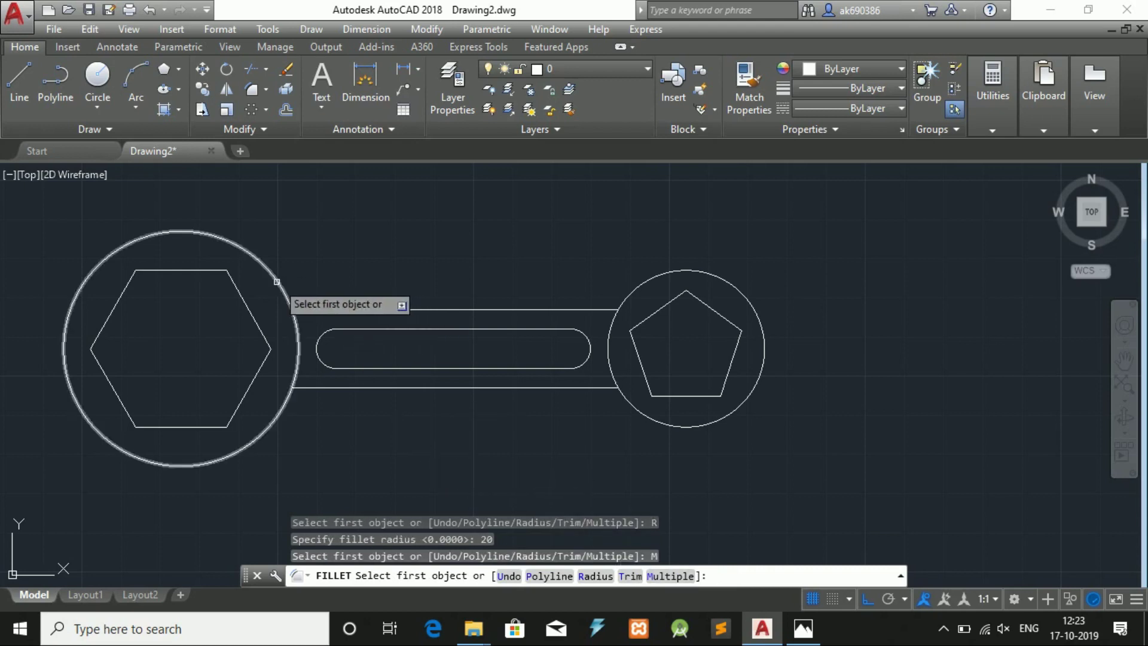
pyautogui.click(276, 281)
pyautogui.click(332, 310)
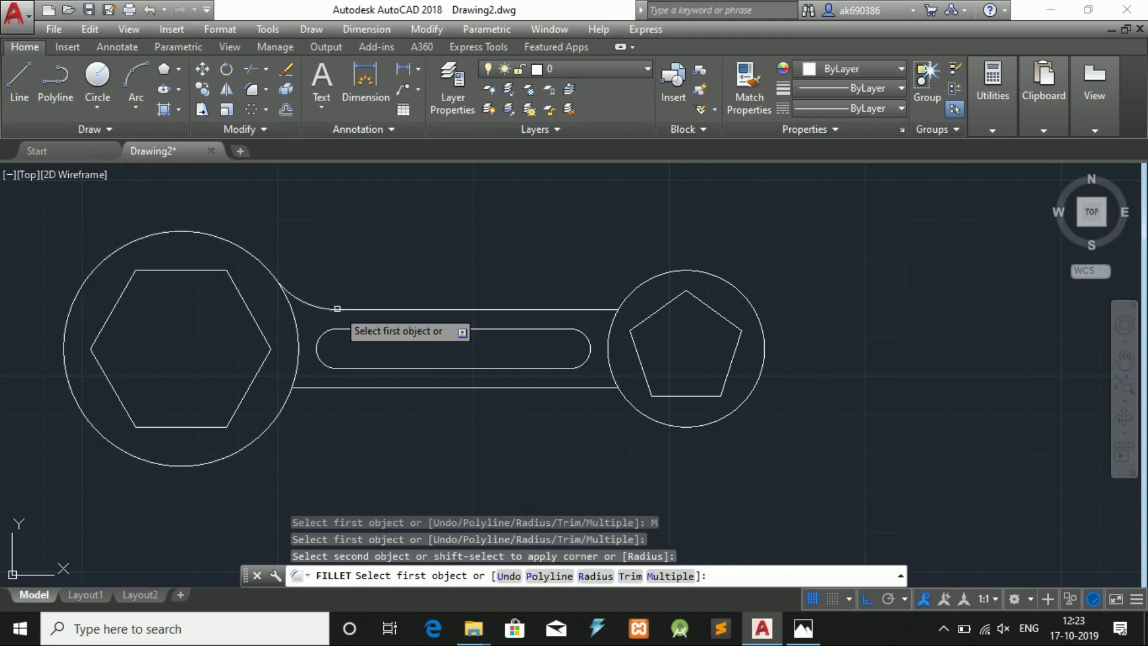
pyautogui.click(317, 387)
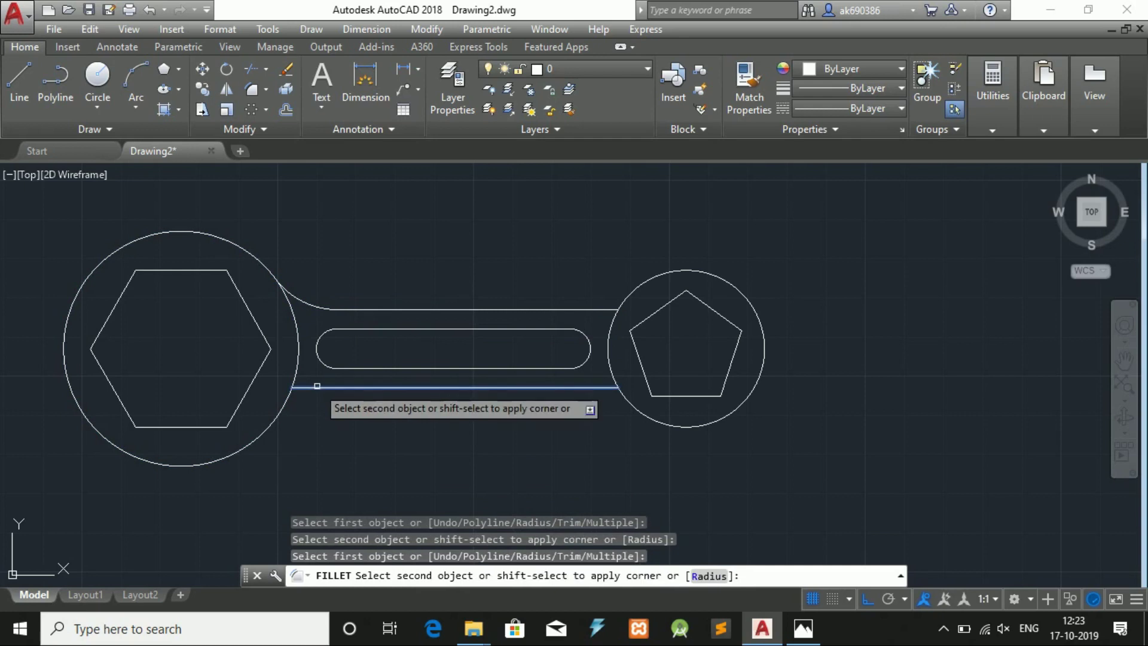
pyautogui.click(286, 407)
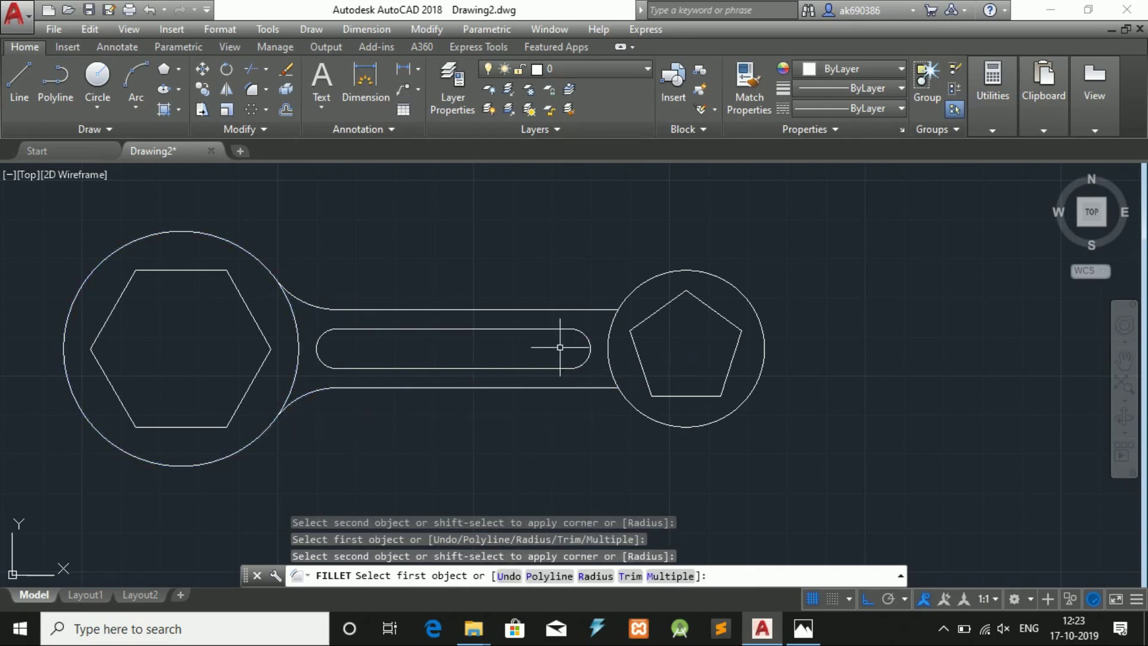
pyautogui.press('Escape')
# Step: Fillet both handle lines into the small circle at radius 15 in Multiple mode
pyautogui.press('Return')
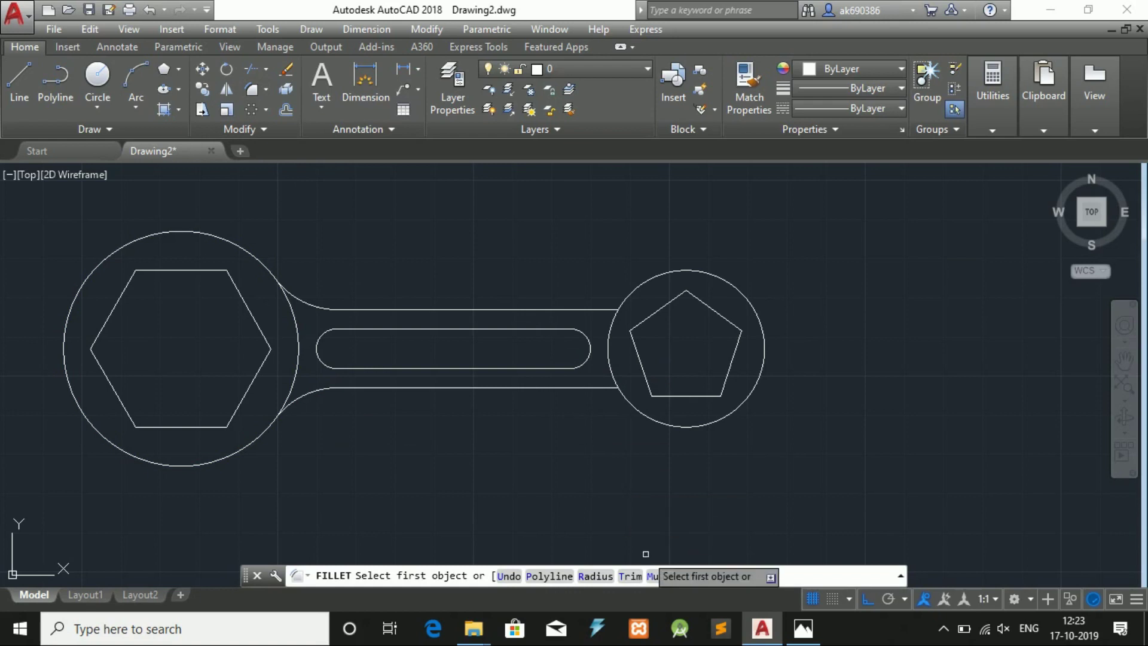
pyautogui.write('r')
pyautogui.press('Return')
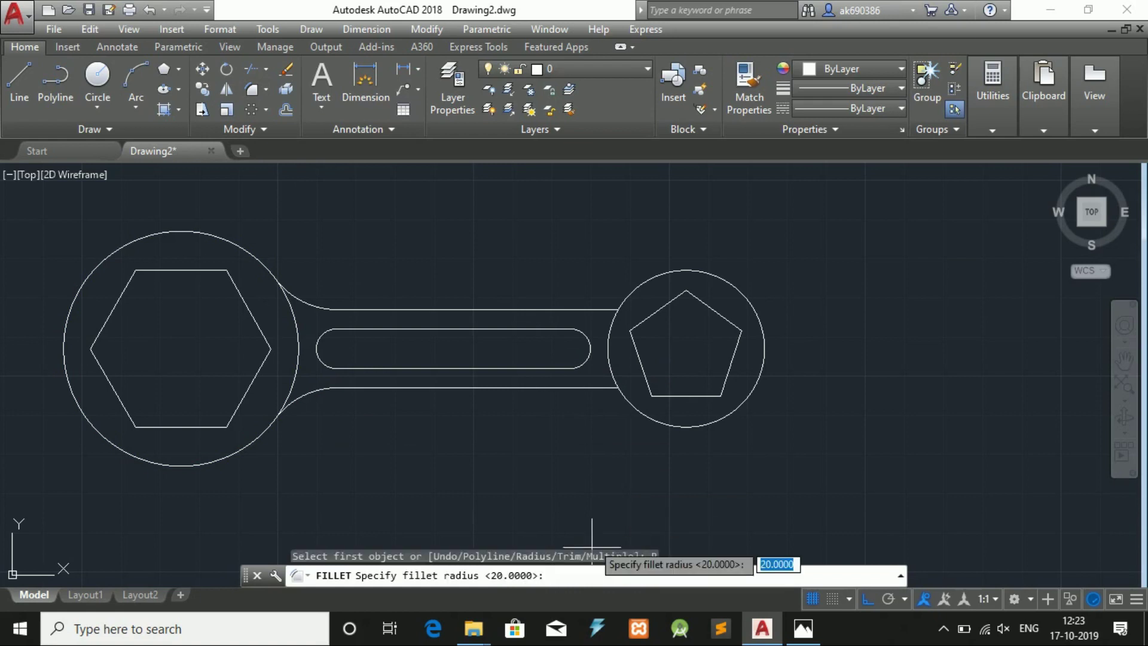
pyautogui.write('15')
pyautogui.press('Return')
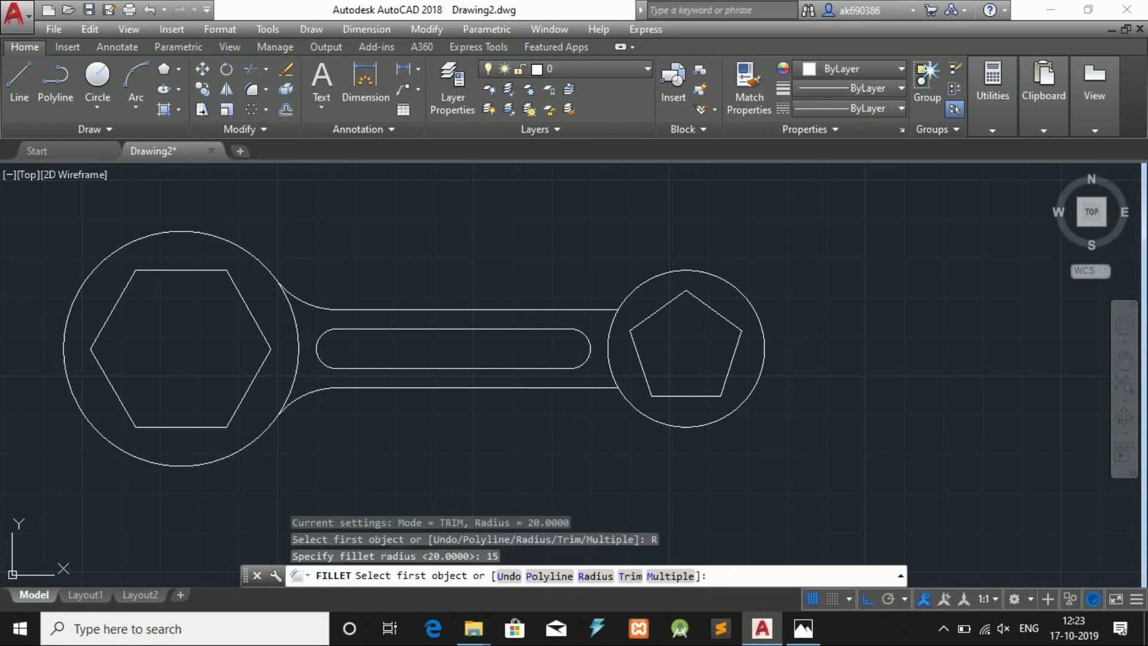
pyautogui.write('m')
pyautogui.press('Return')
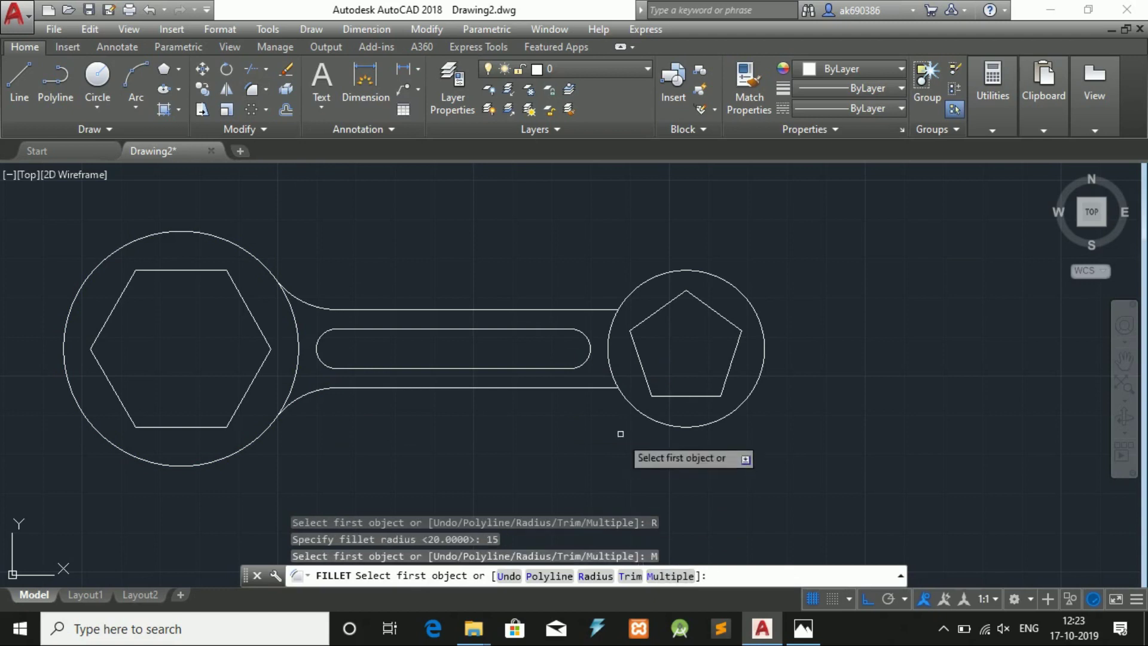
pyautogui.click(597, 387)
pyautogui.click(625, 402)
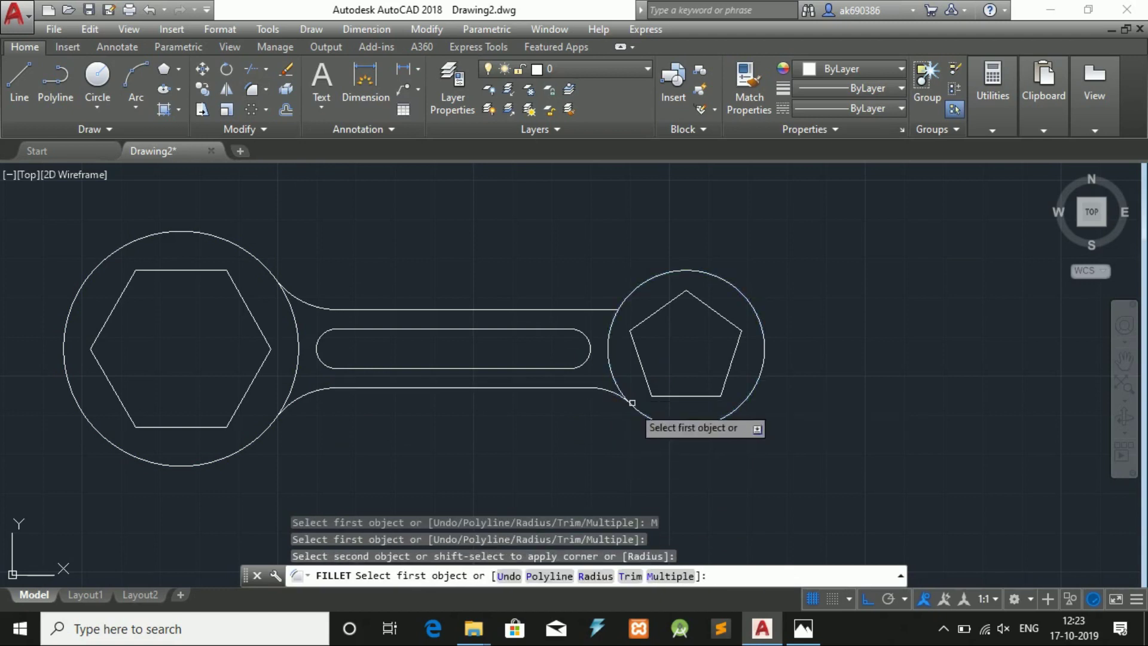
pyautogui.click(604, 309)
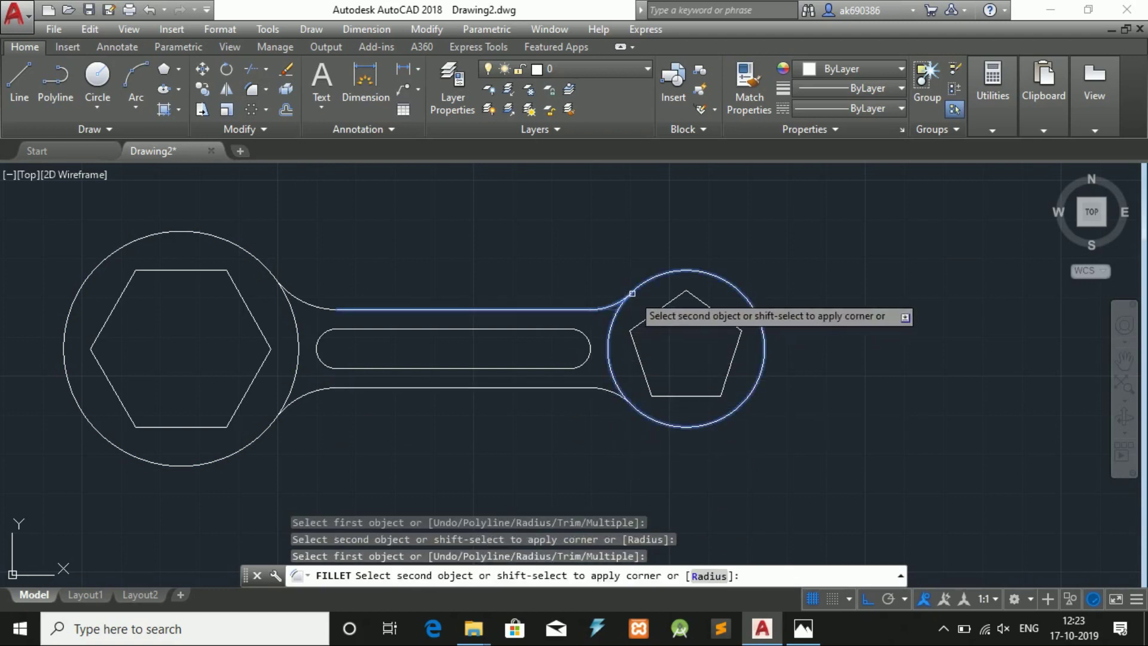
pyautogui.click(632, 294)
pyautogui.press('Escape')
pyautogui.press('Escape')
pyautogui.press('Escape')
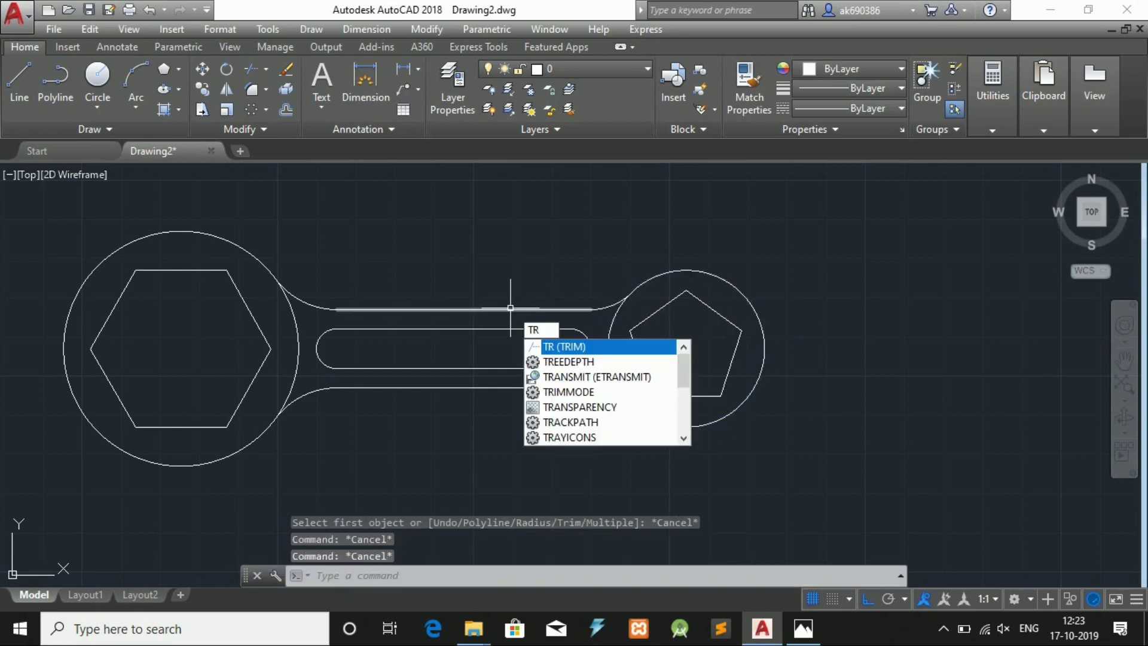
# Step: Copy the whole spanner to the right, using the small circle centre as base point
pyautogui.press('Escape')
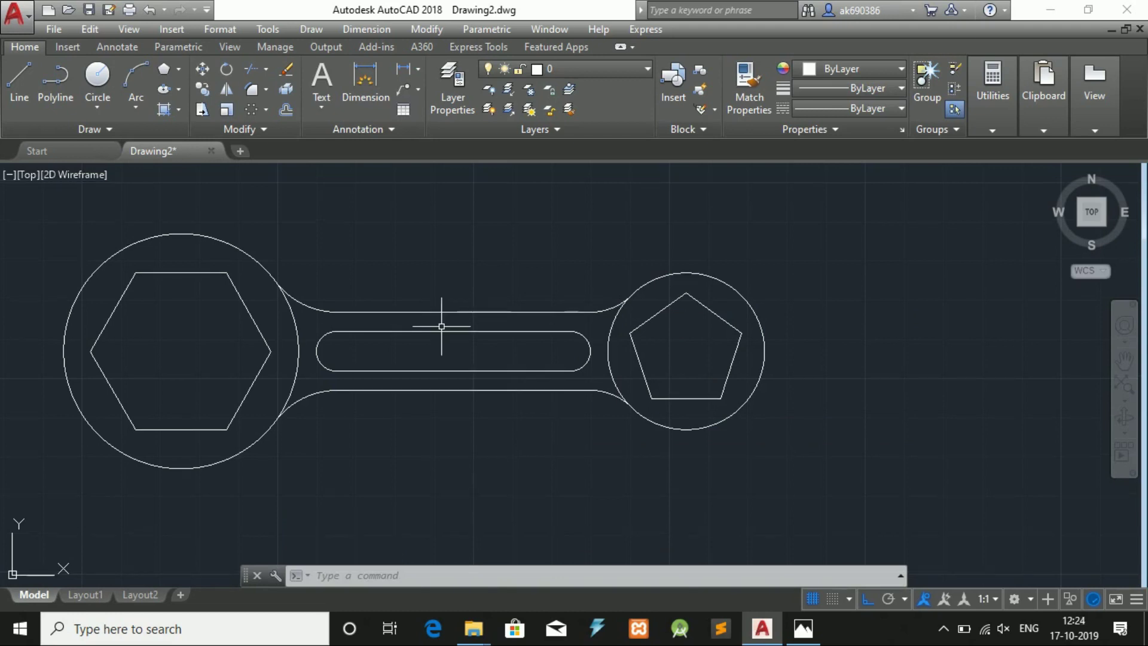
pyautogui.scroll(-2, 441, 327)
pyautogui.scroll(-1, 442, 327)
pyautogui.scroll(-1, 277, 167)
pyautogui.click(202, 88)
pyautogui.click(154, 189)
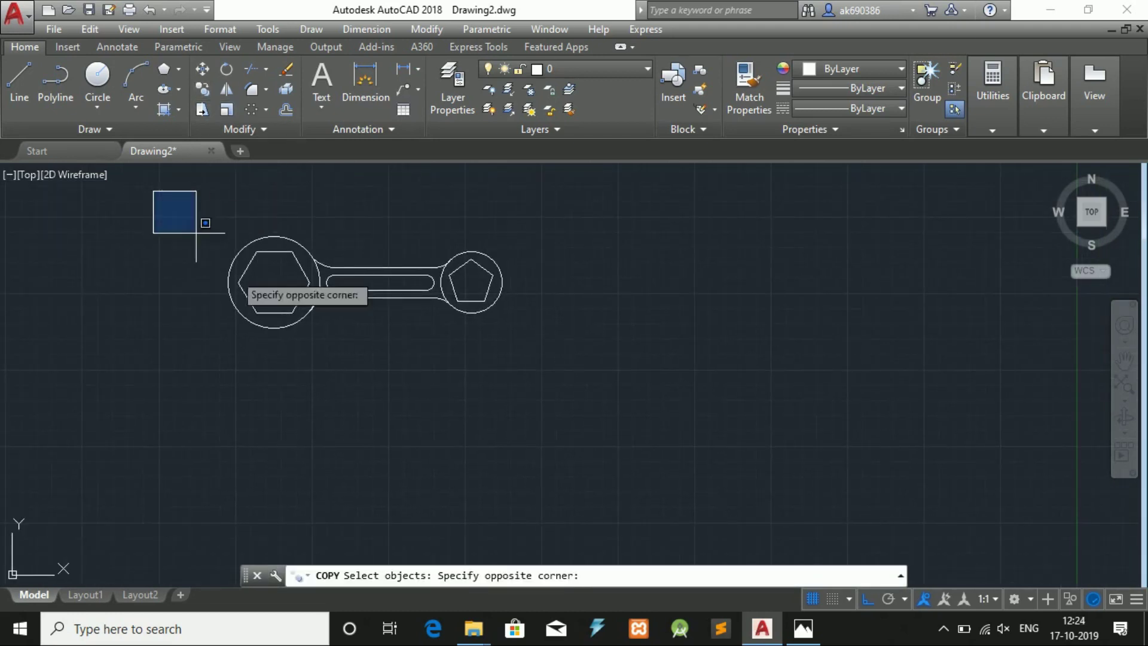
pyautogui.click(651, 404)
pyautogui.press('Return')
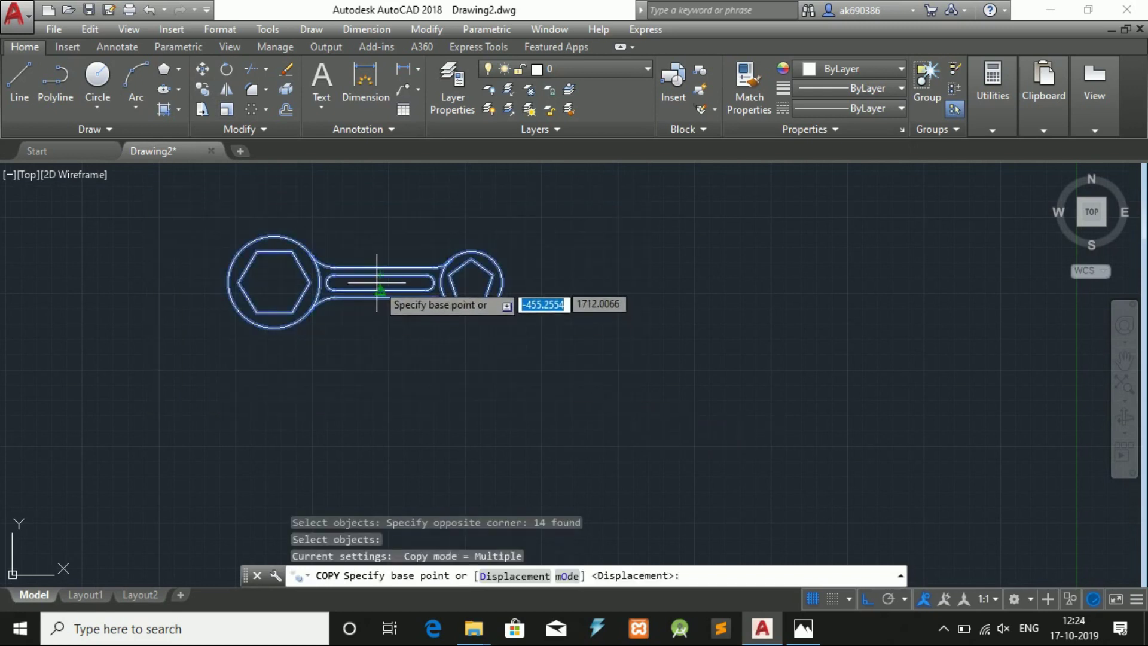
pyautogui.click(471, 283)
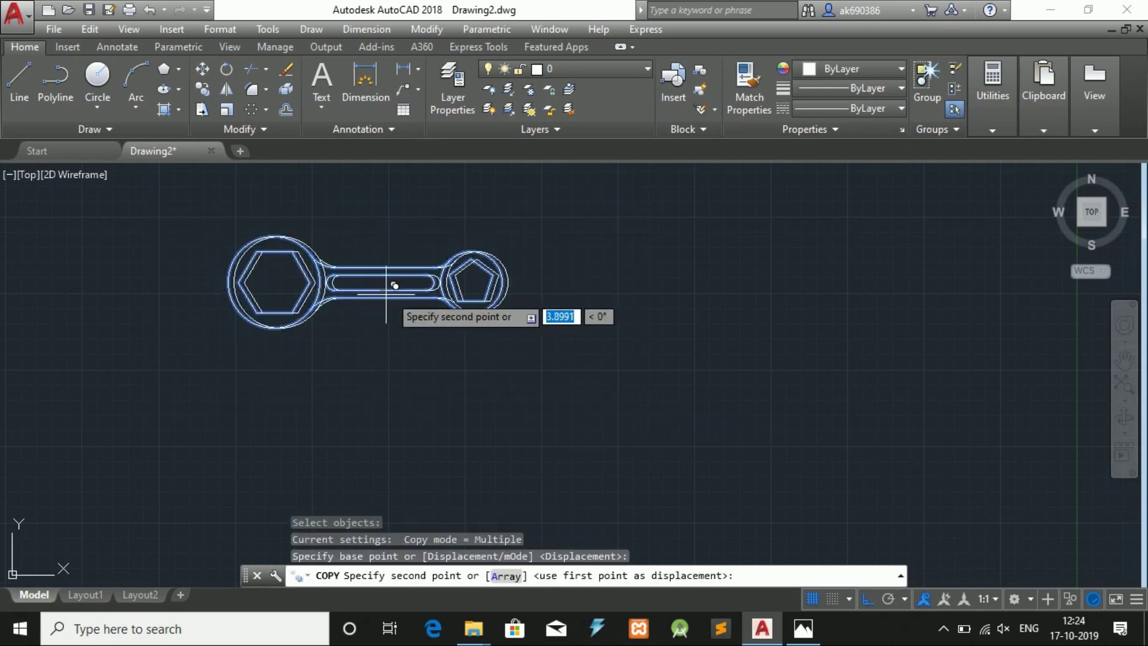
pyautogui.click(711, 338)
pyautogui.press('Escape')
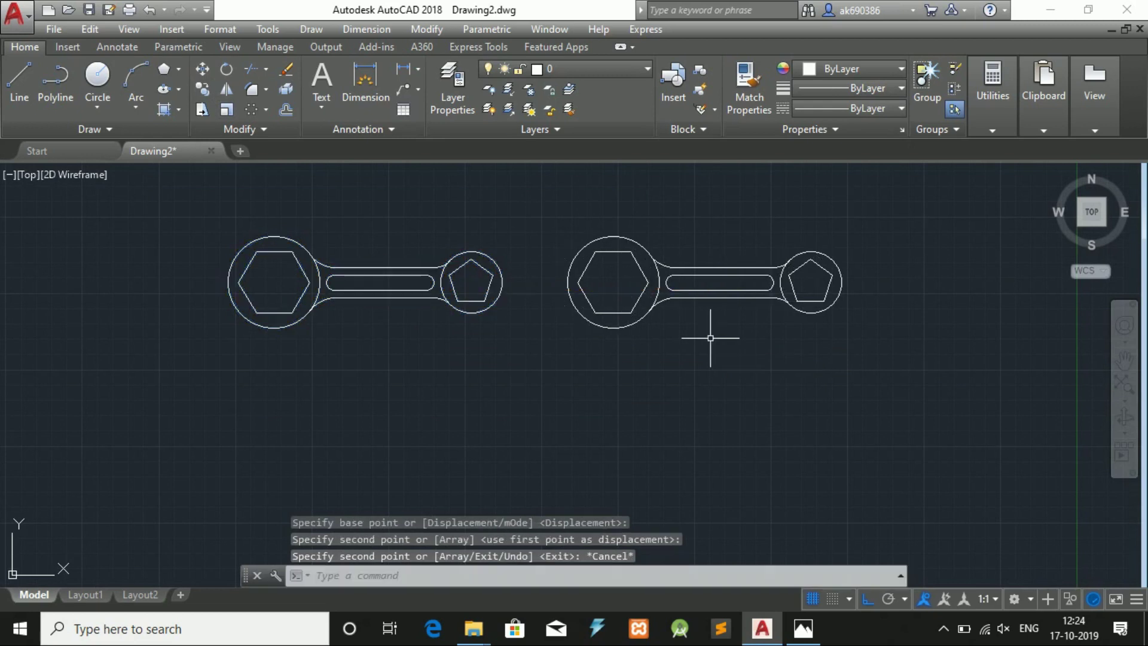
# Step: Pan and zoom the view to frame both spanners
pyautogui.scroll(2, 473, 266)
pyautogui.moveTo(485, 299); pyautogui.dragTo(491, 347, button='middle')
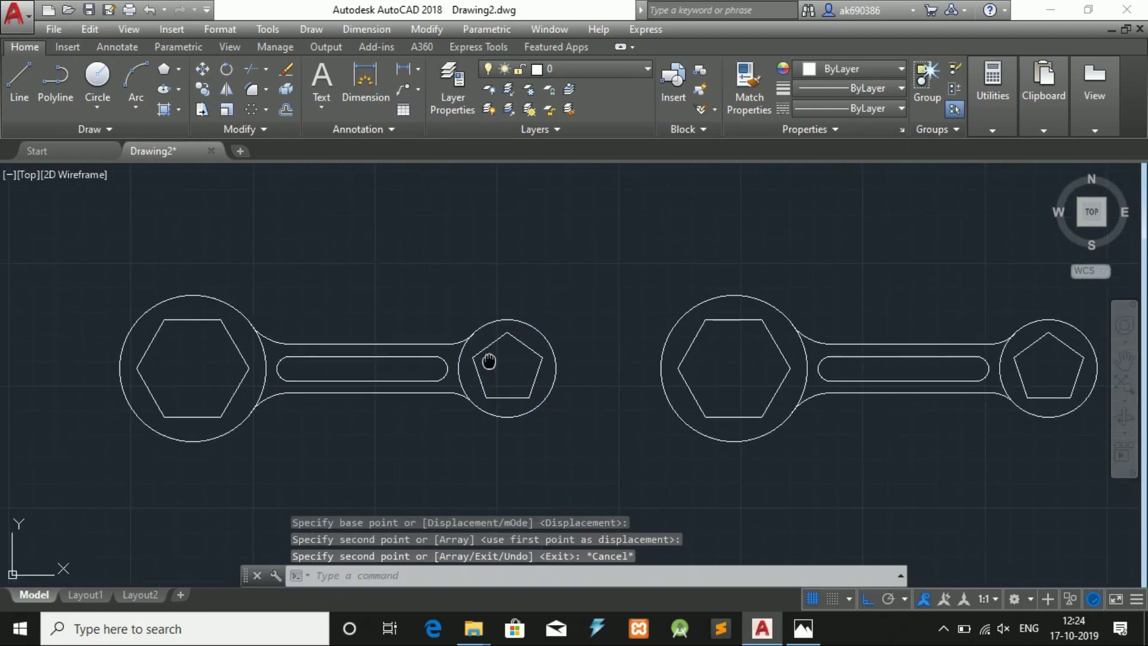
pyautogui.scroll(1, 479, 323)
pyautogui.scroll(-1, 448, 292)
pyautogui.moveTo(449, 291); pyautogui.dragTo(470, 351, button='middle')
pyautogui.scroll(2, 464, 350)
pyautogui.scroll(-2, 461, 350)
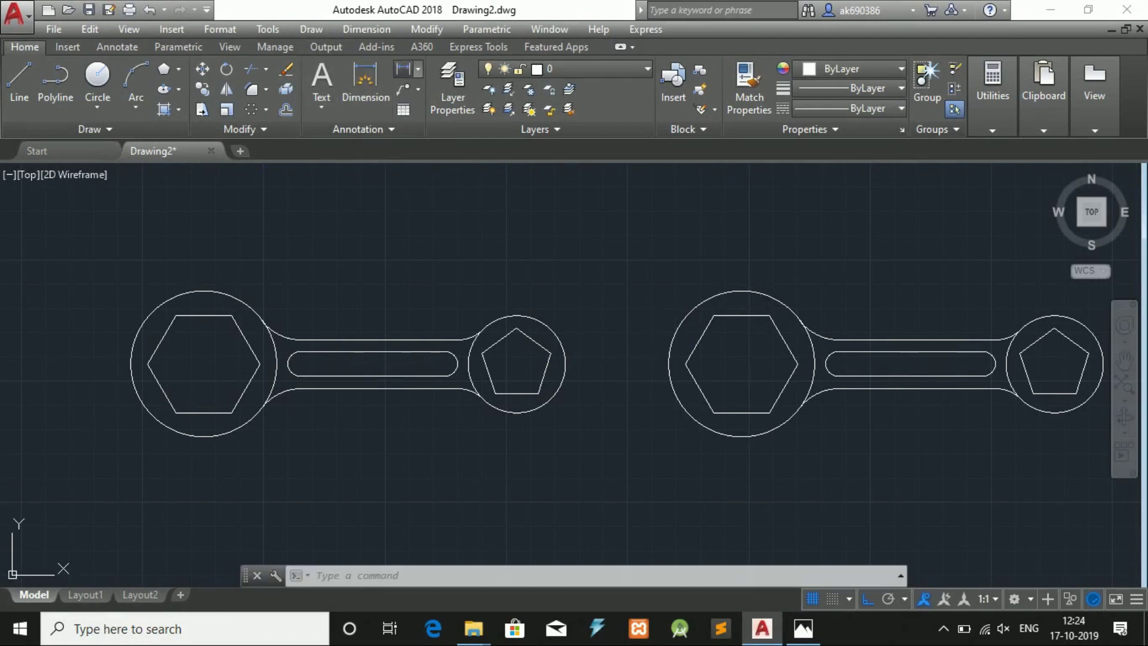
# Step: Add a 129 dimension between the hexagon and pentagon centres, then open the Dimension Style Manager
pyautogui.click(365, 81)
pyautogui.click(203, 364)
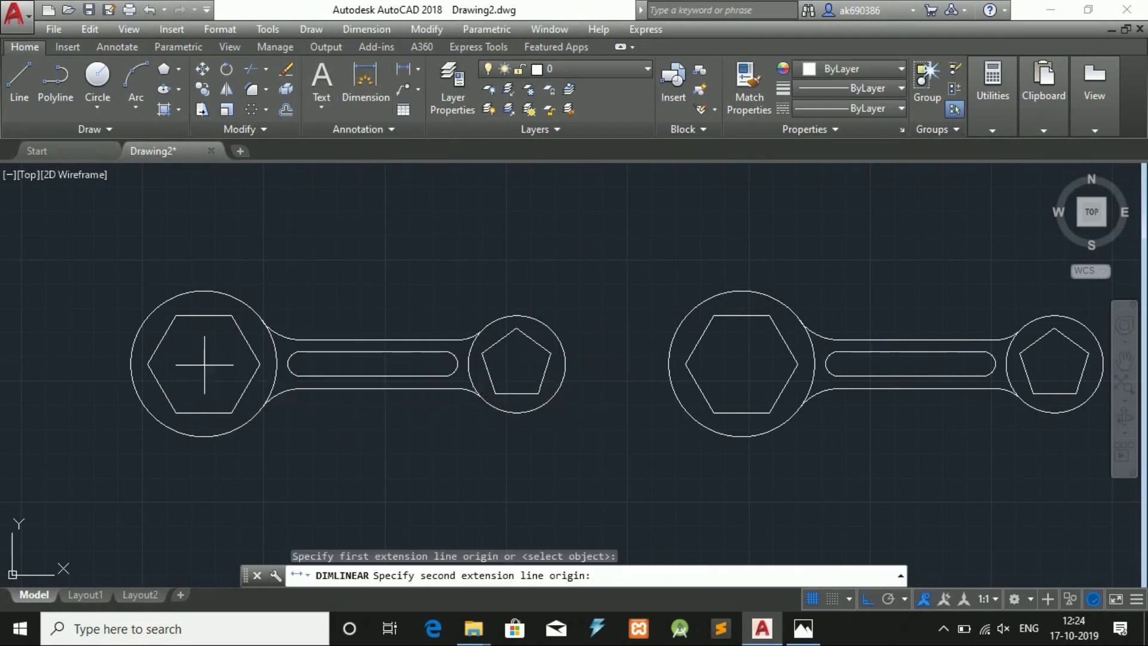
pyautogui.click(515, 363)
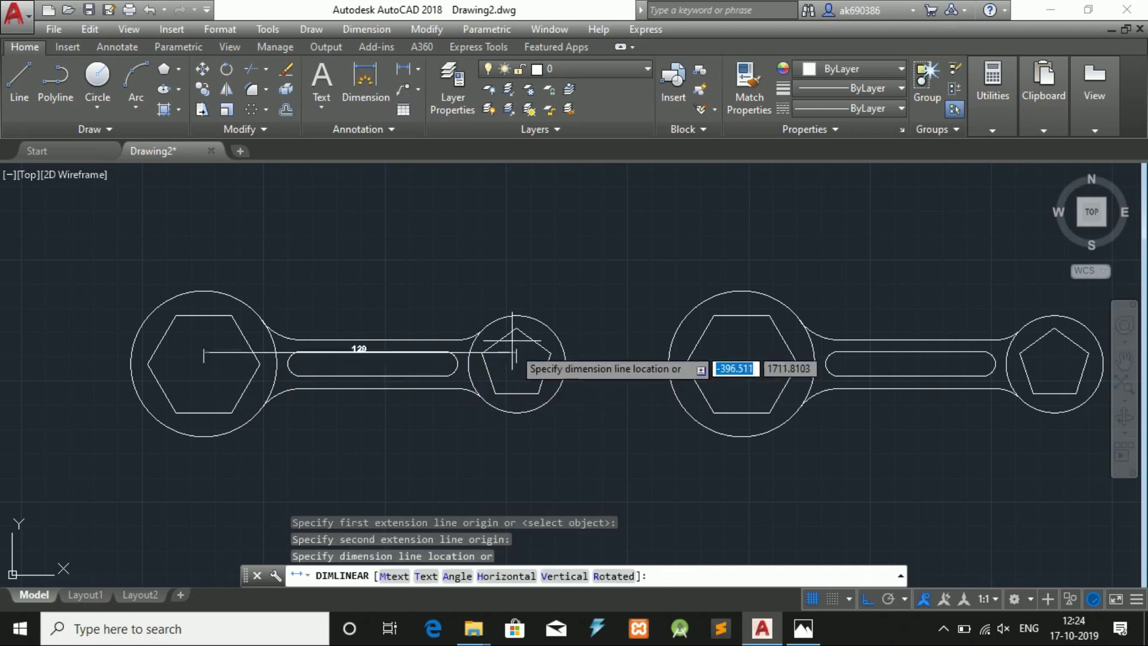
pyautogui.click(513, 257)
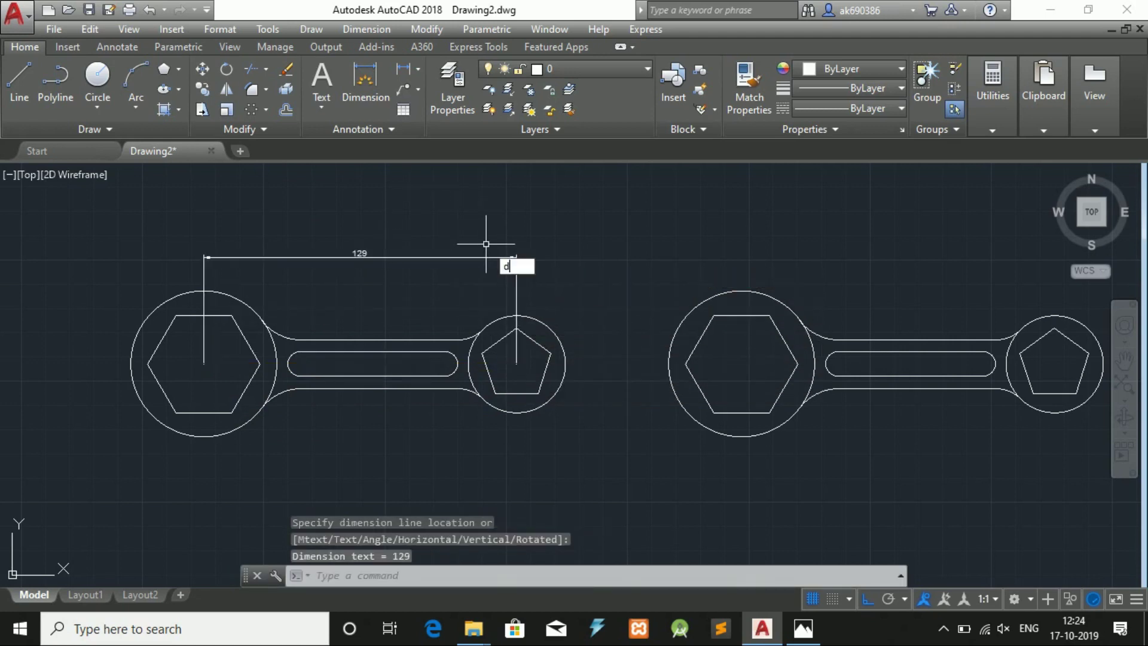
pyautogui.write('d')
pyautogui.press('Return')
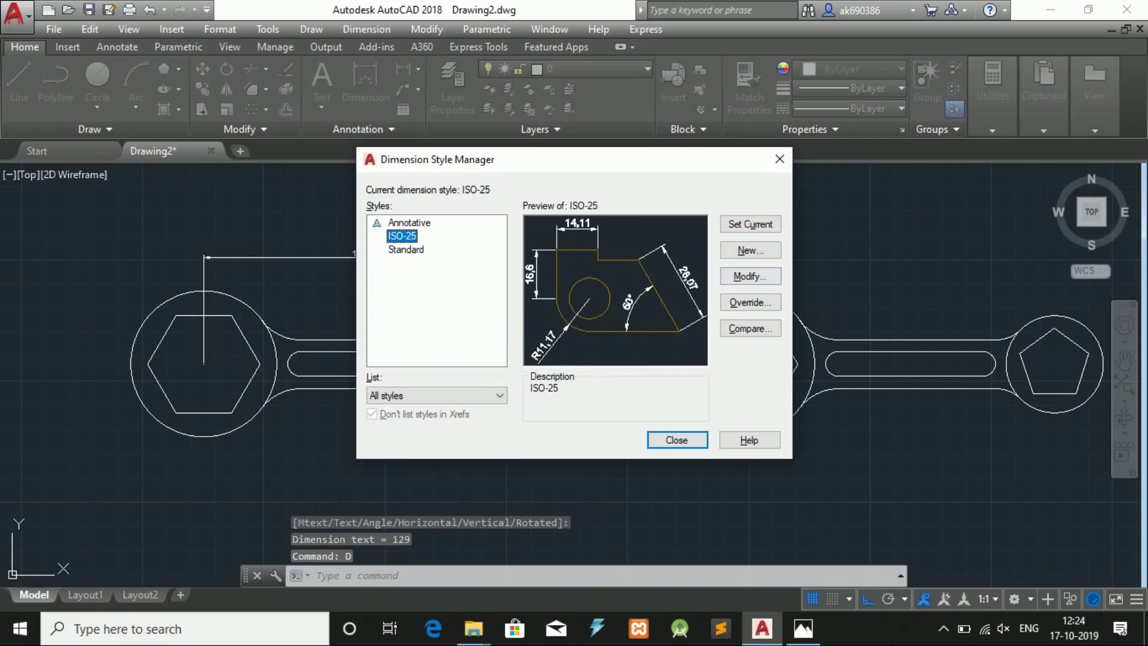
# Step: Change the ISO-25 style to text height 5 and arrow size 5, then close the manager
pyautogui.click(750, 275)
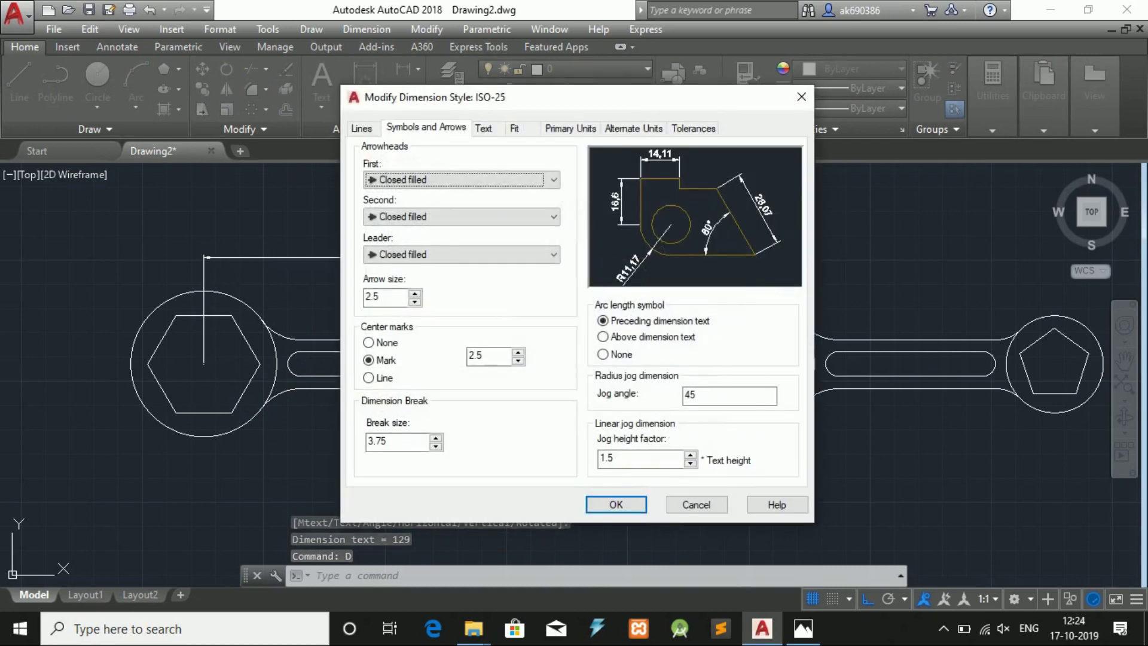
pyautogui.click(571, 128)
pyautogui.click(483, 128)
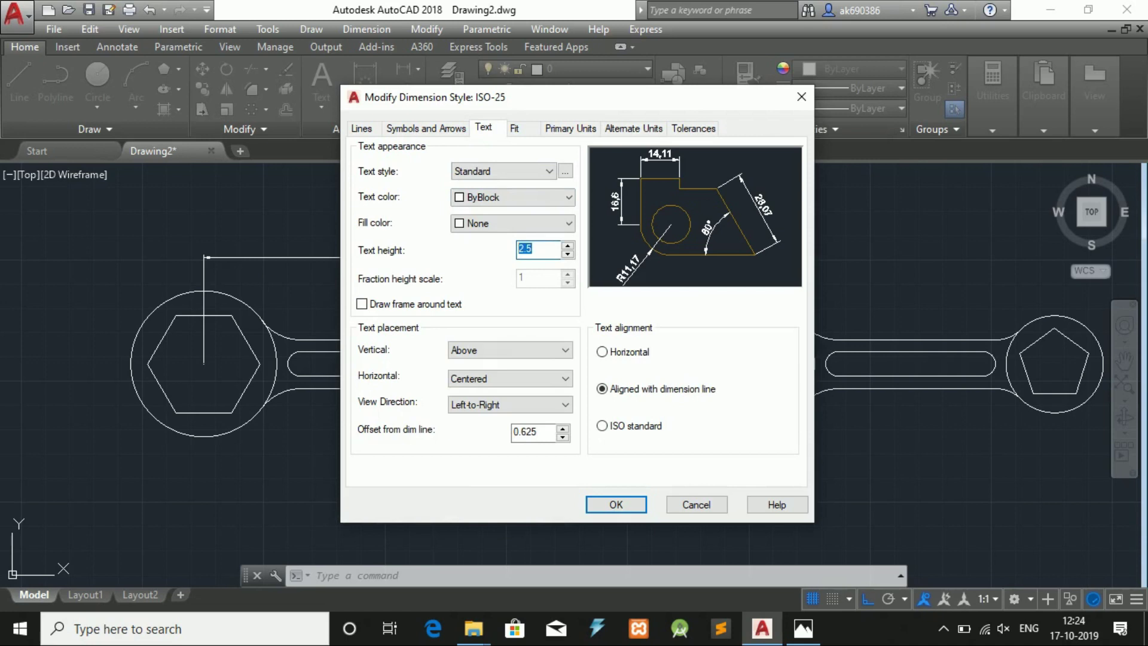
pyautogui.write('5')
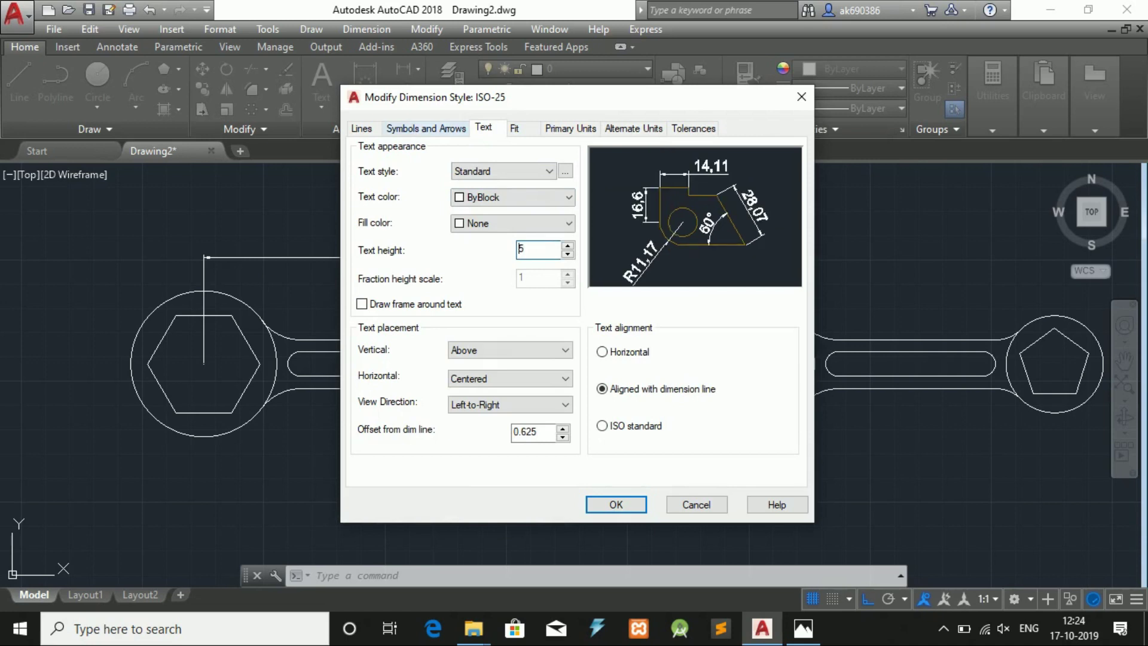
pyautogui.click(426, 128)
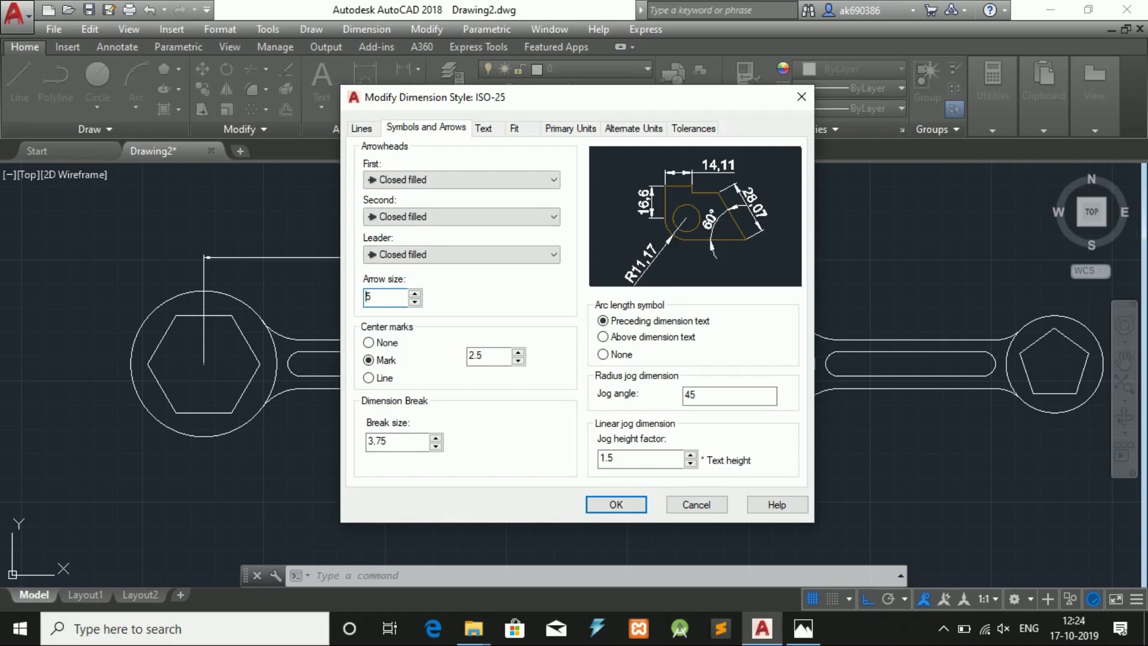
pyautogui.press('Return')
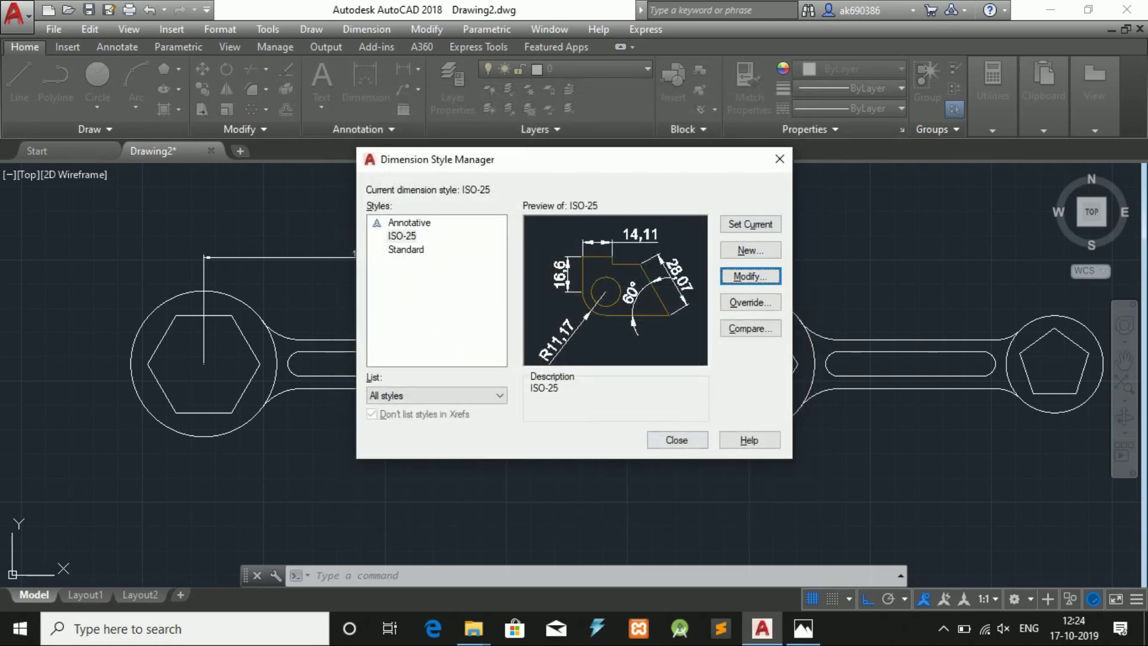
pyautogui.click(672, 441)
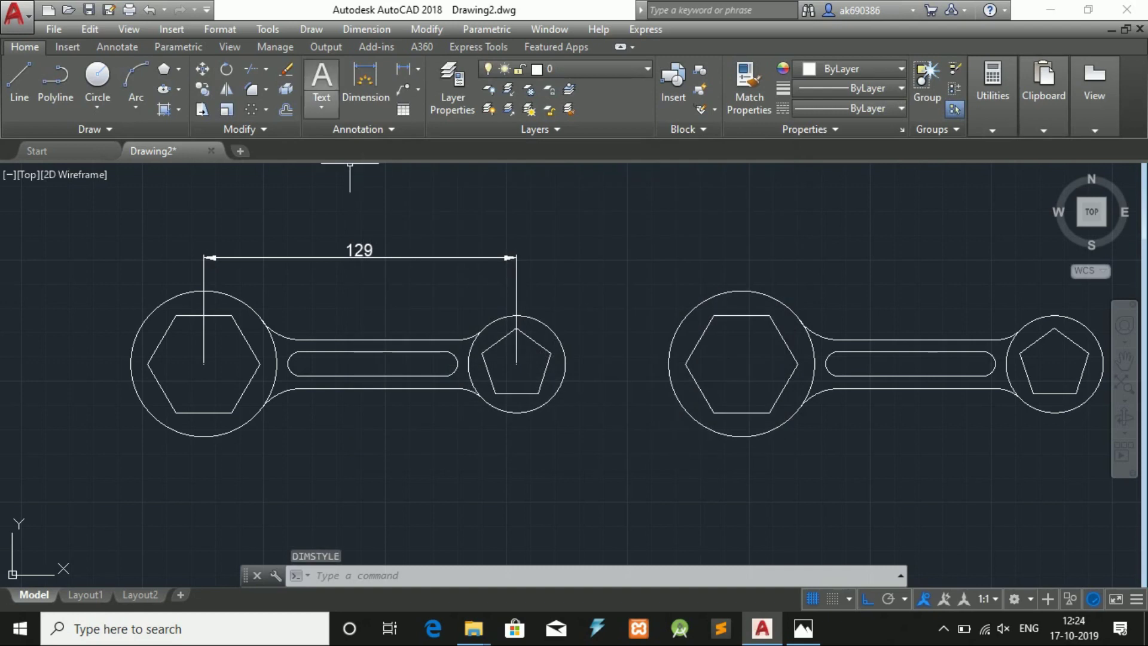
# Step: Add linear dimensions: 70 across the slot and the vertical 15 at the right circle
pyautogui.click(404, 69)
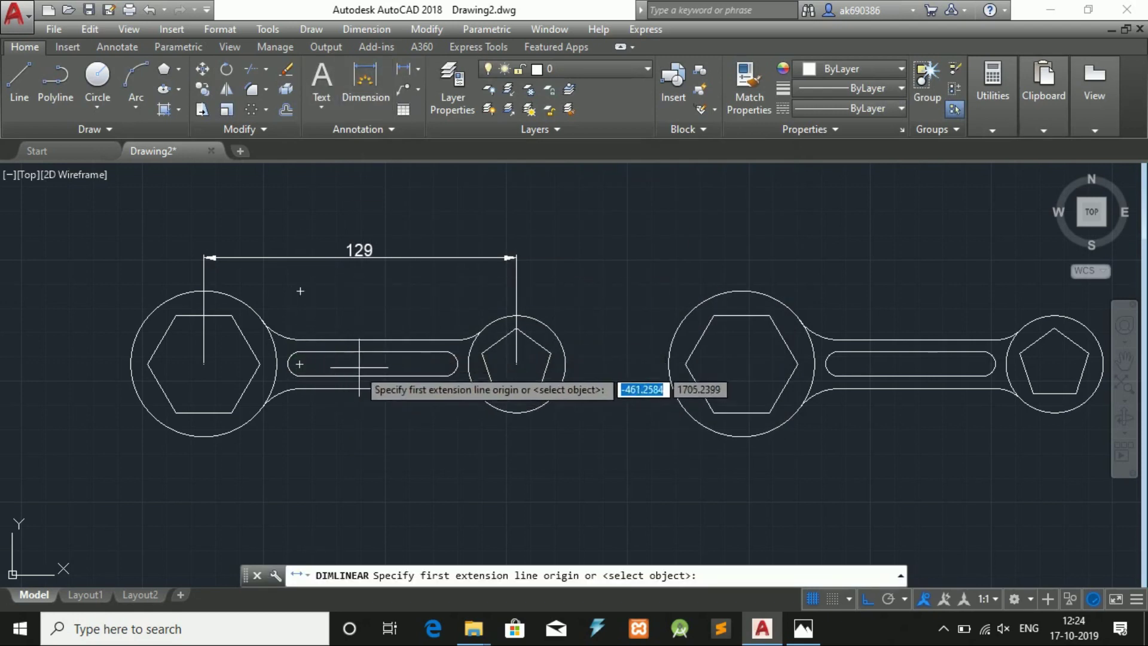
pyautogui.click(457, 364)
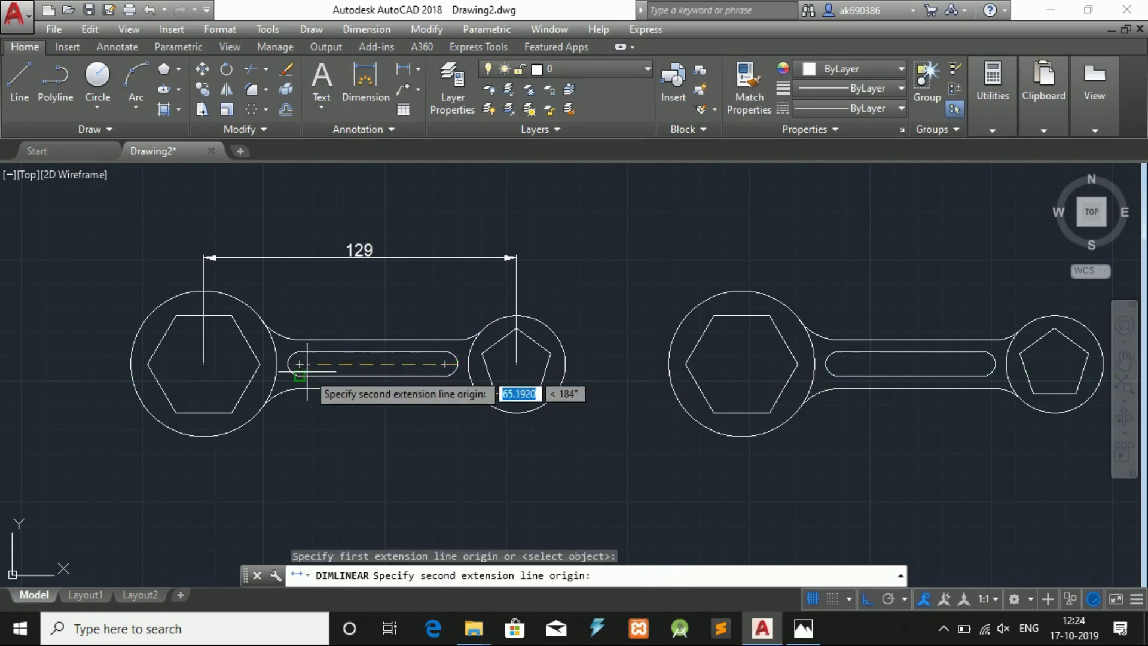
pyautogui.click(287, 363)
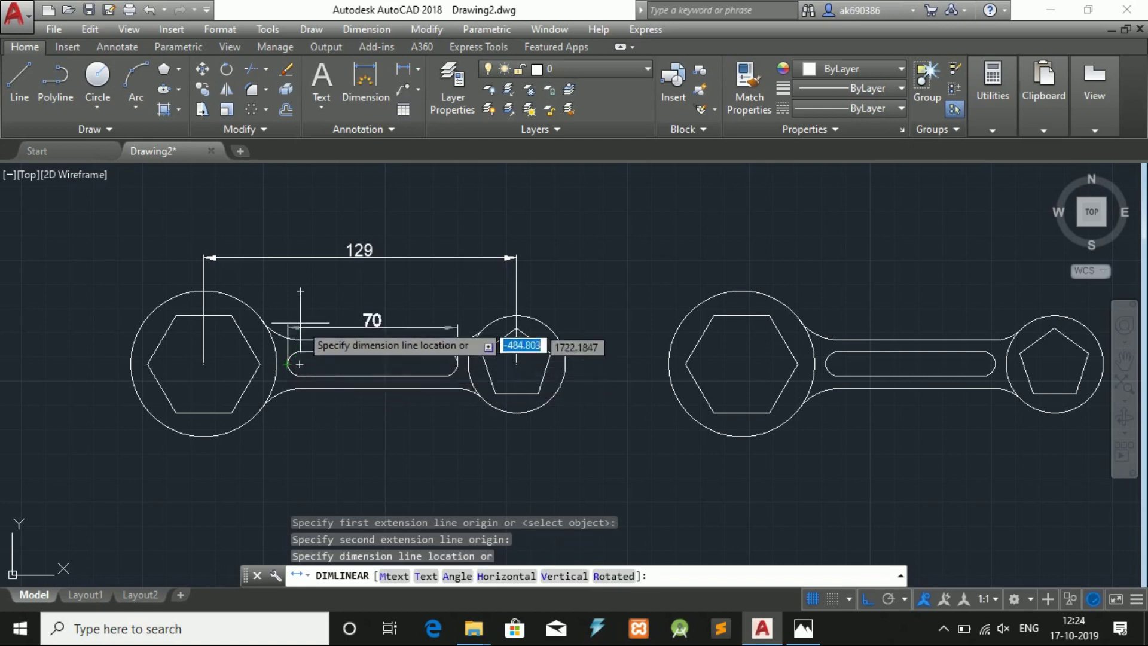
pyautogui.click(311, 291)
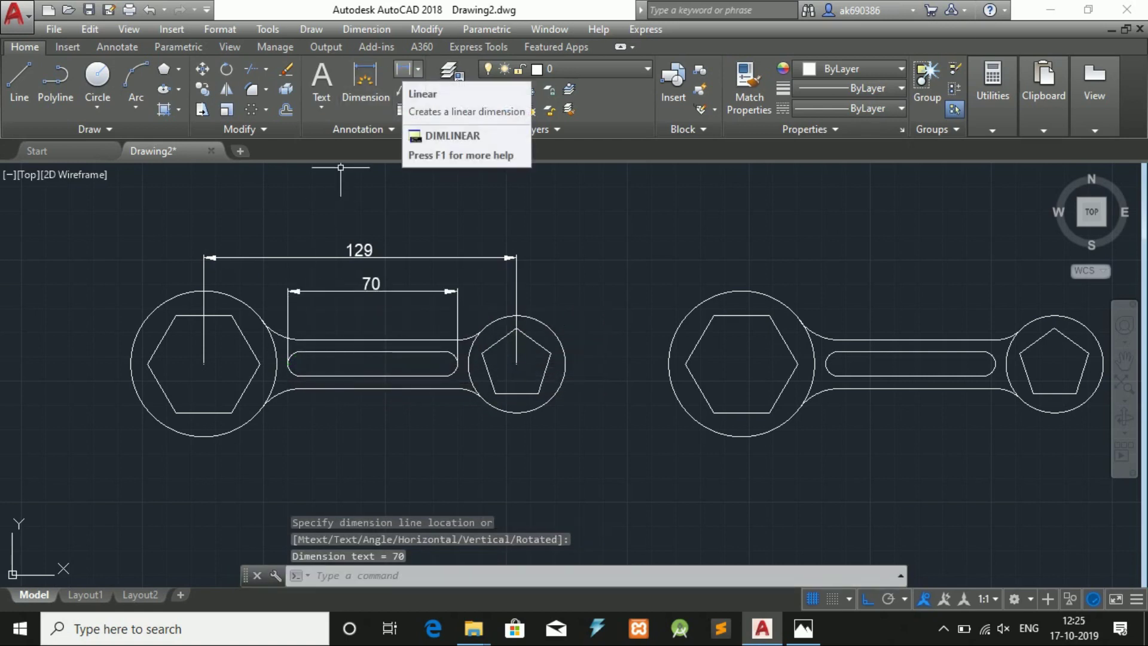
pyautogui.click(418, 69)
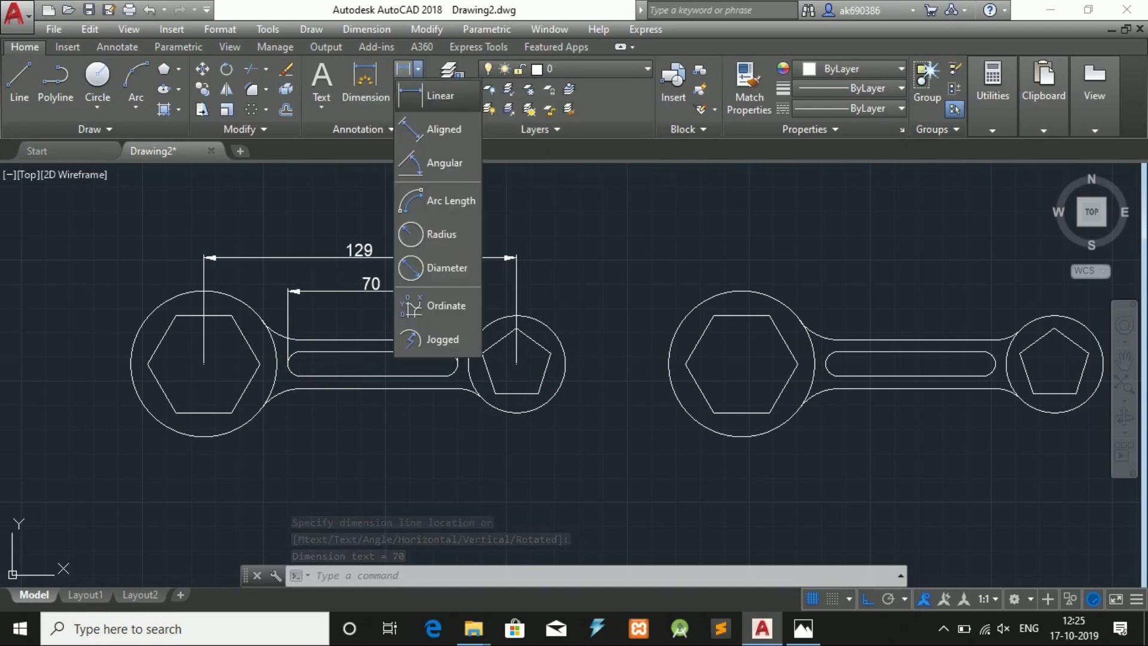
pyautogui.click(436, 96)
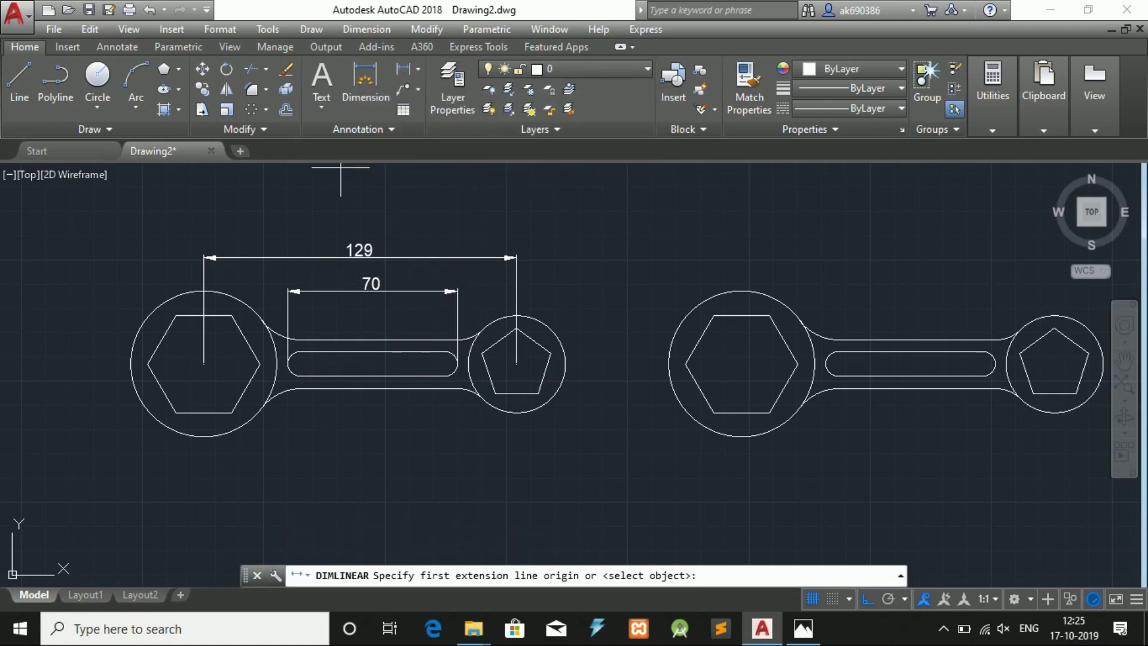
pyautogui.click(516, 328)
pyautogui.click(516, 364)
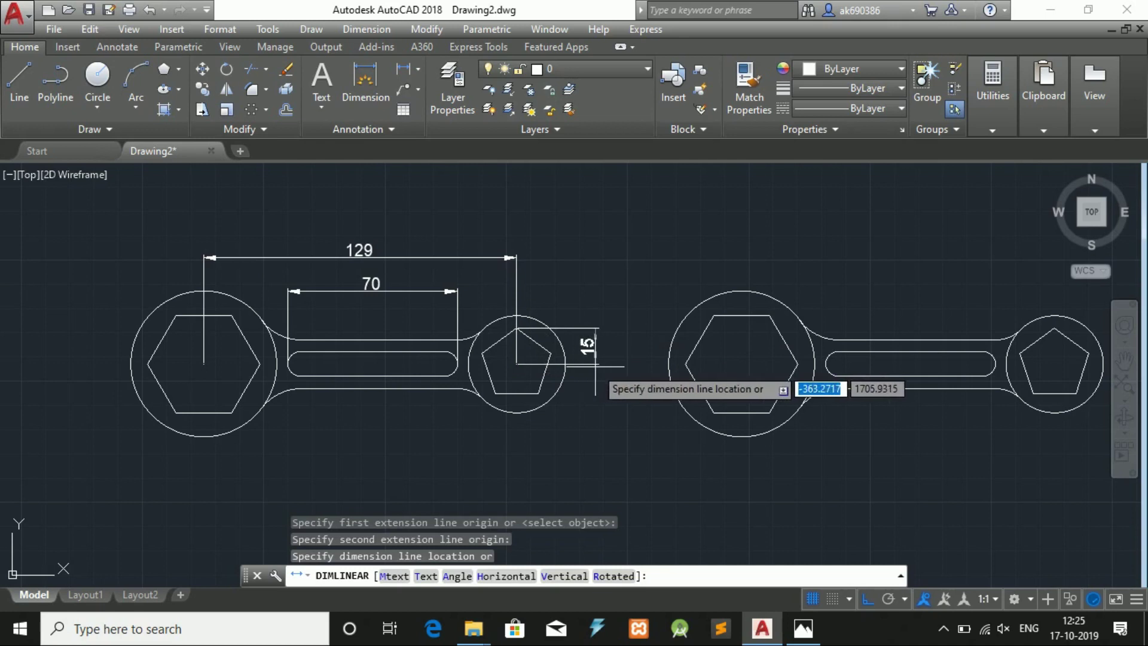
pyautogui.click(595, 366)
# Step: Add the vertical 20 dimension from the hexagon top to its centre
pyautogui.click(403, 69)
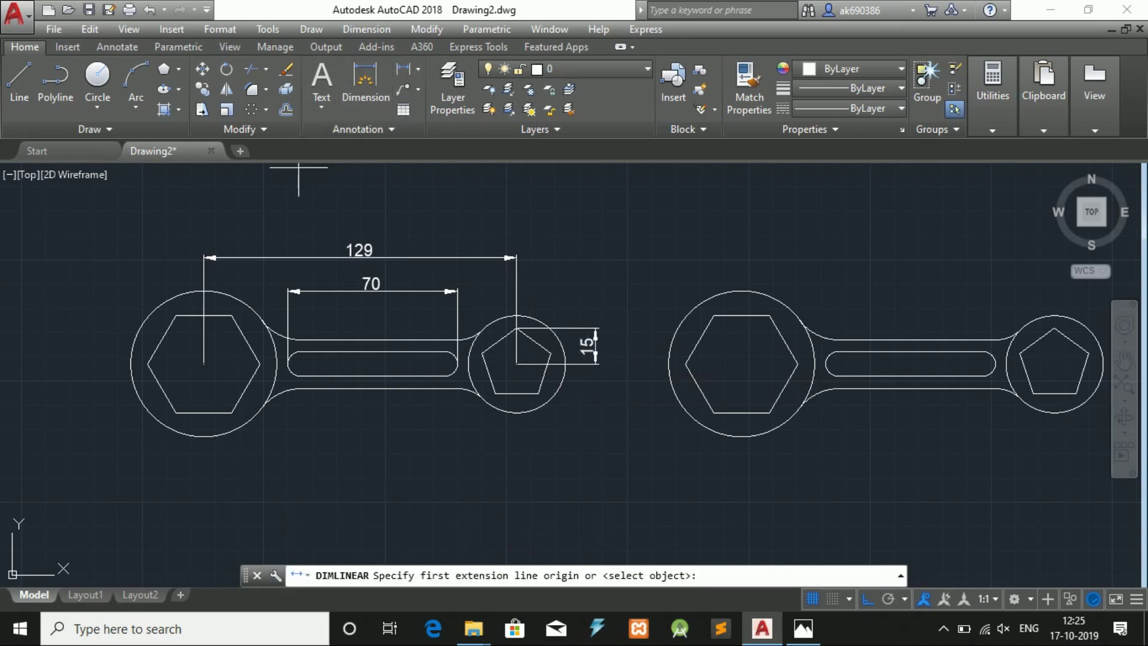
pyautogui.click(203, 326)
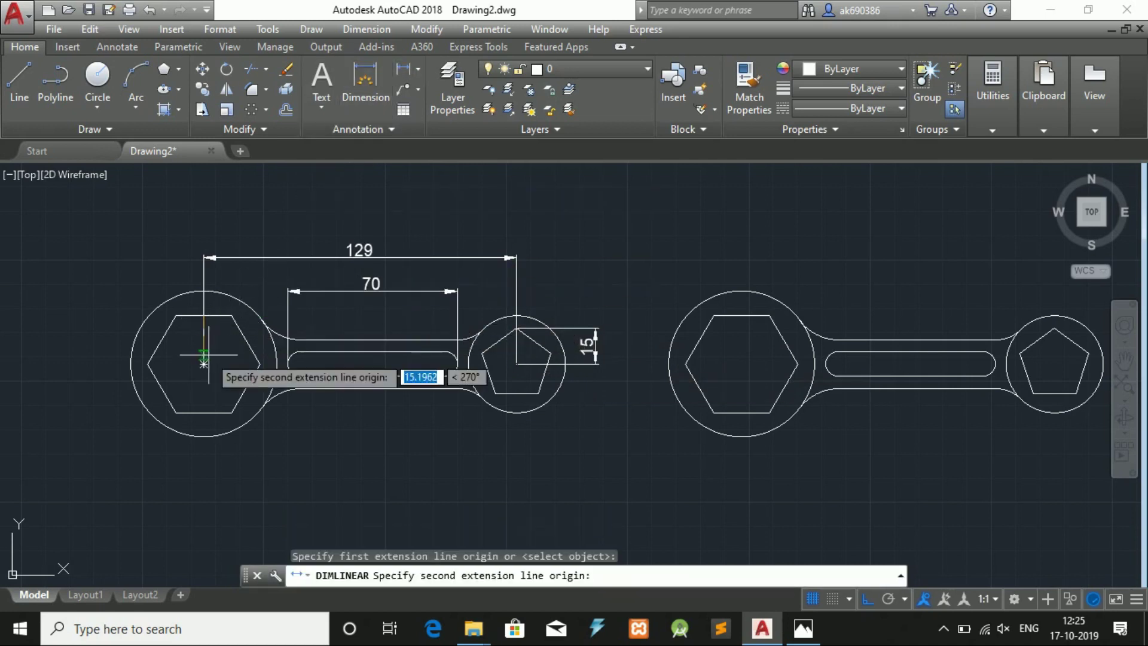
pyautogui.click(204, 363)
pyautogui.click(101, 360)
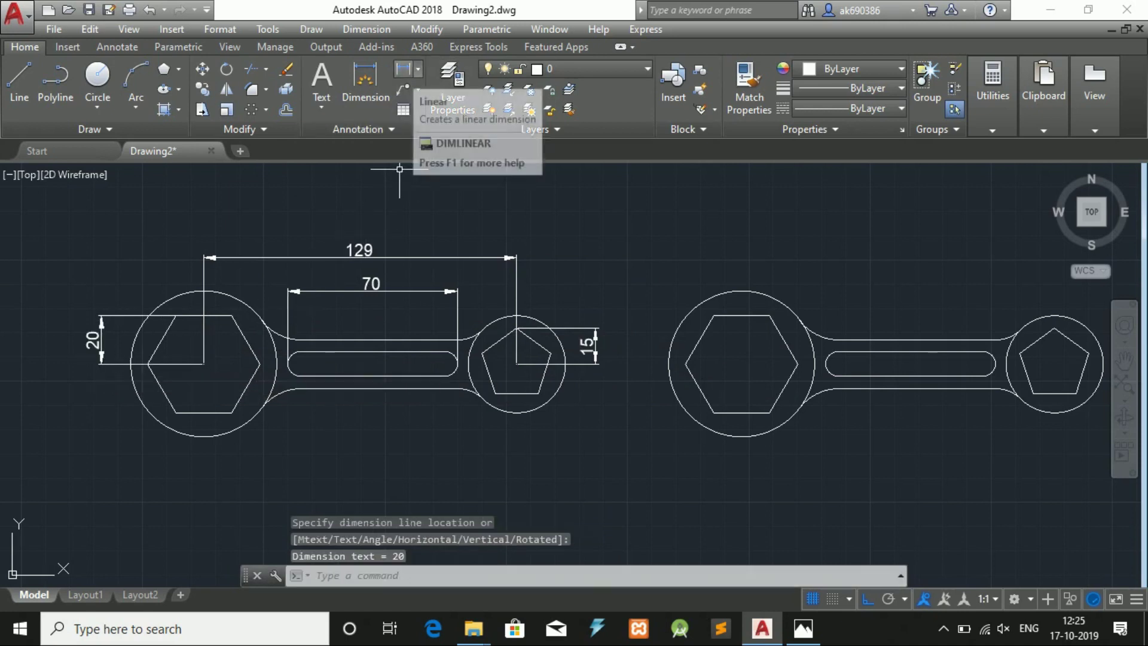
# Step: Dimension the big circle R30 and the small right circle R20
pyautogui.click(417, 69)
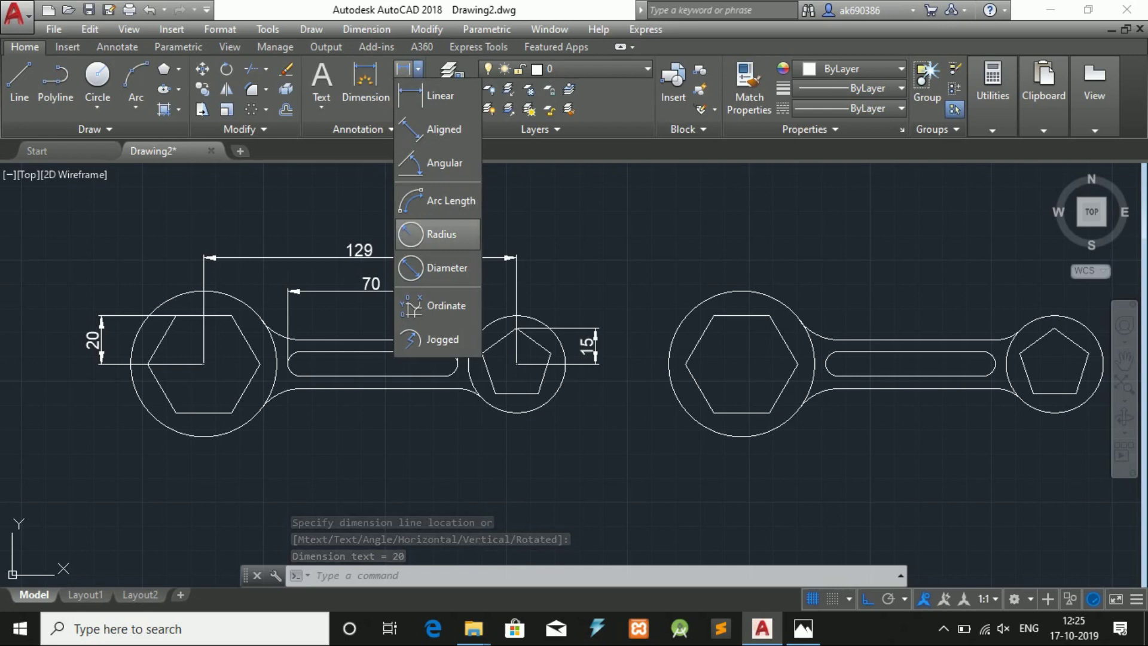
pyautogui.click(419, 234)
pyautogui.click(242, 301)
pyautogui.click(161, 263)
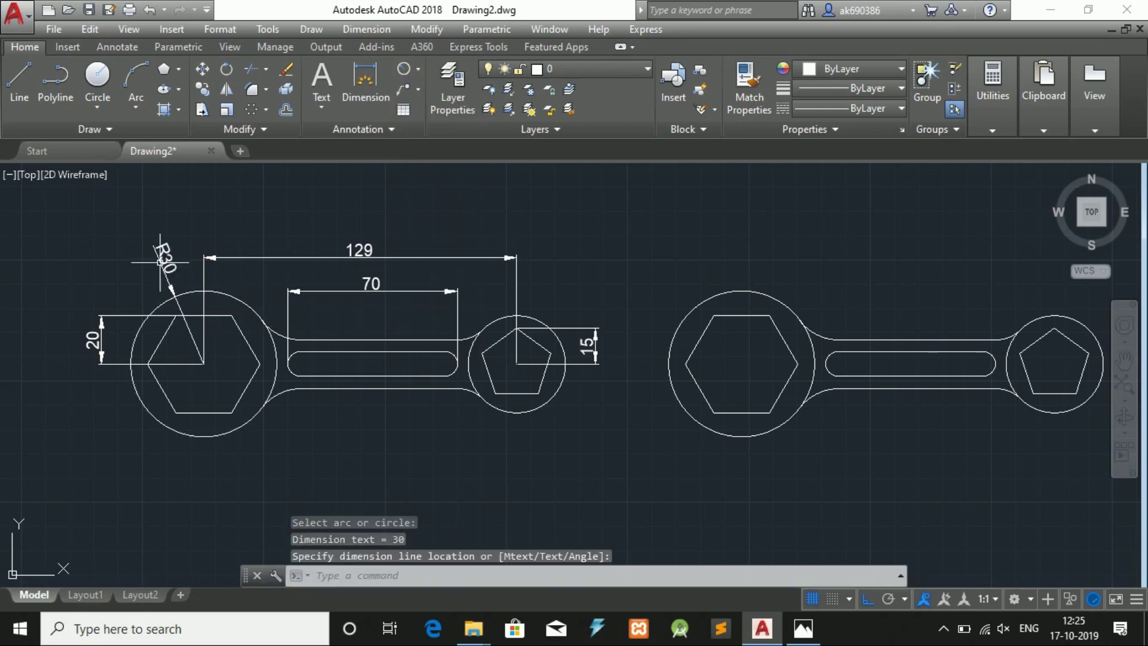
pyautogui.press('Return')
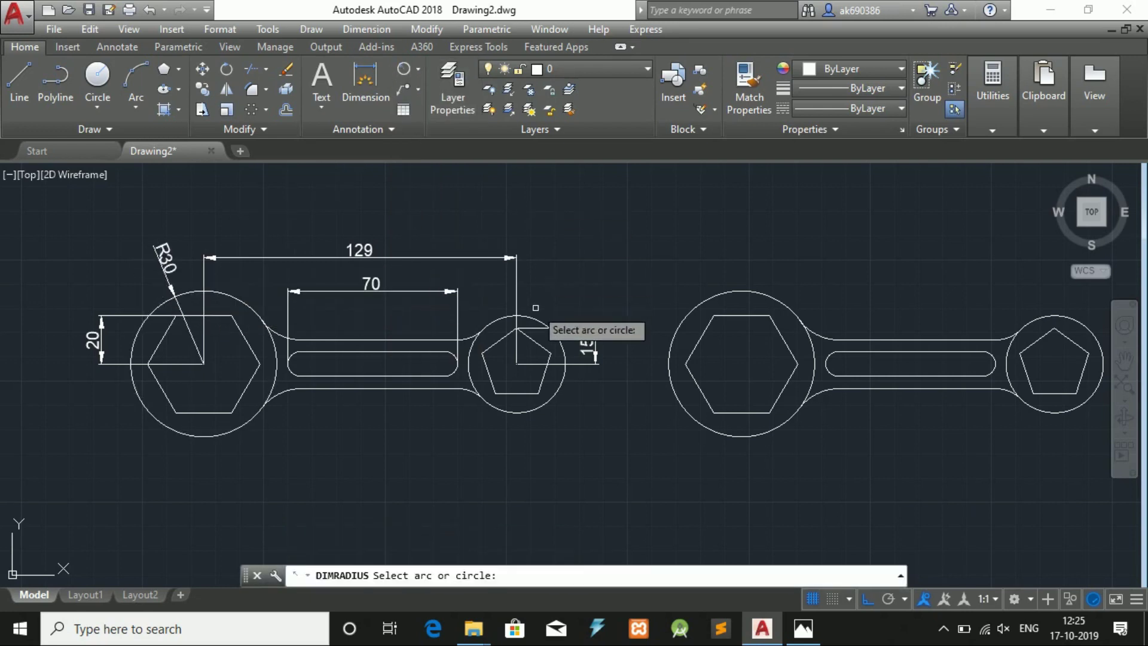
pyautogui.click(540, 322)
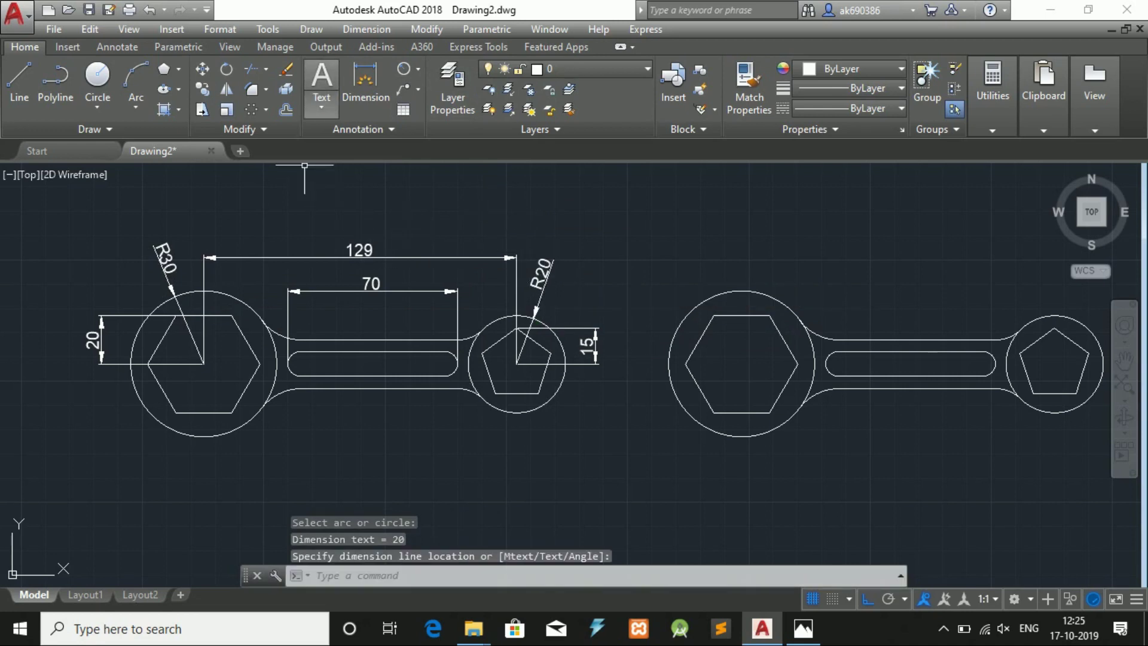
pyautogui.click(400, 69)
# Step: Label the lower-left fillet R20 and the lower-right fillet R15
pyautogui.click(277, 390)
pyautogui.press('Return')
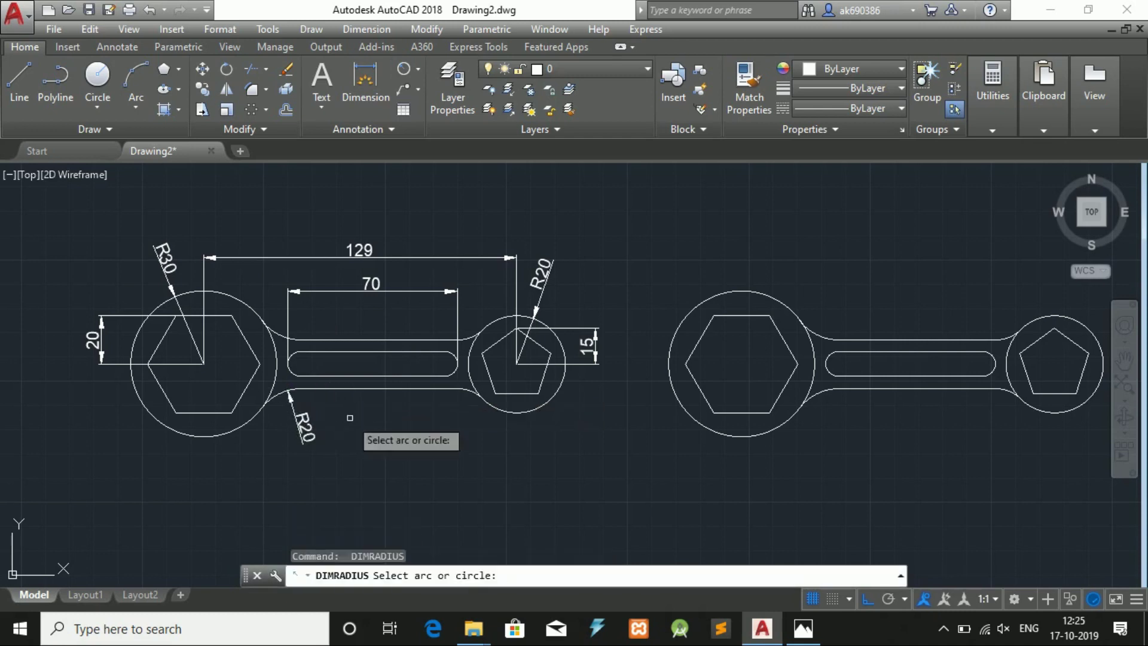
pyautogui.click(469, 393)
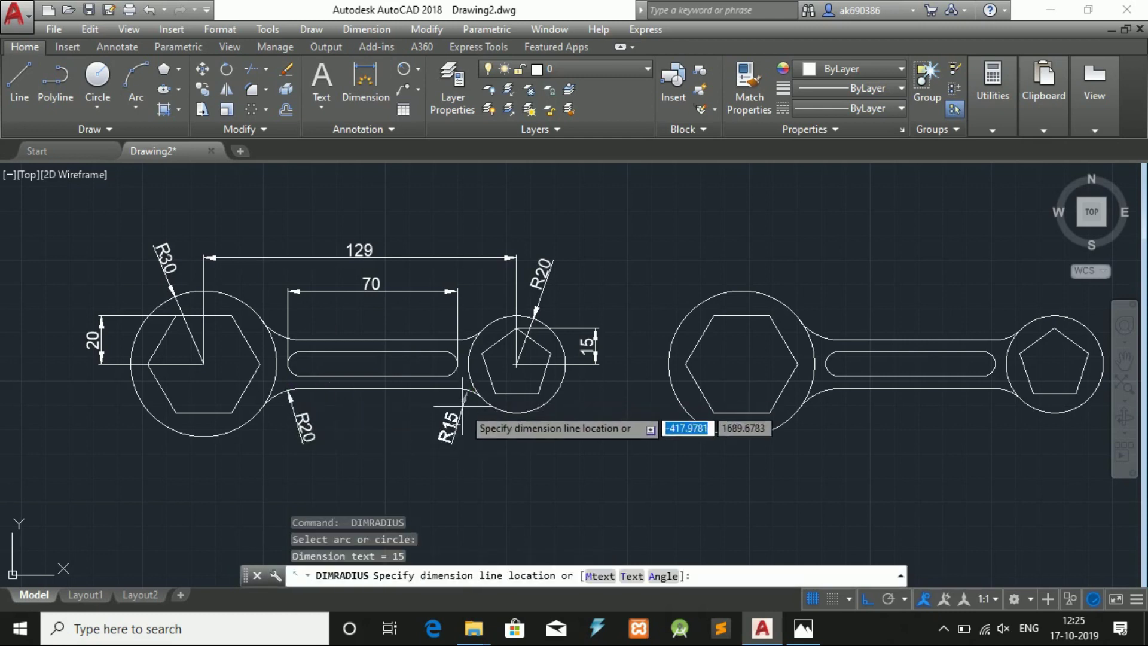
pyautogui.click(458, 419)
pyautogui.moveTo(528, 416)
pyautogui.mouseDown(button='middle')
pyautogui.moveTo(515, 432)
pyautogui.moveTo(485, 435)
pyautogui.mouseUp(button='middle')
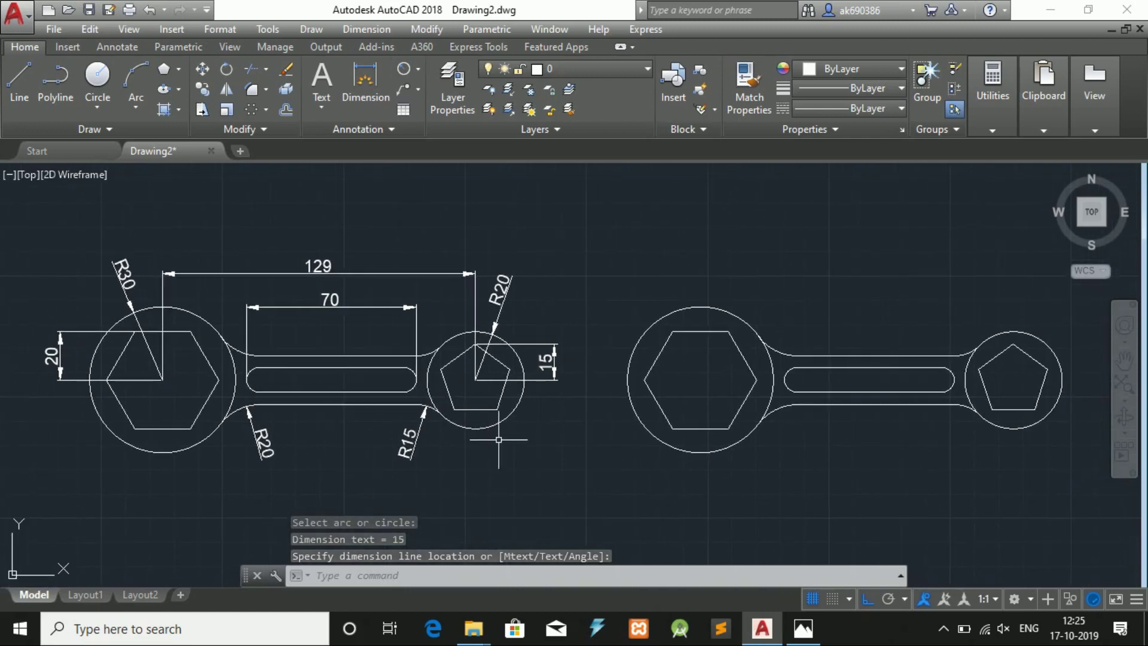
pyautogui.click(567, 395)
pyautogui.moveTo(567, 395); pyautogui.dragTo(542, 418, button='middle')
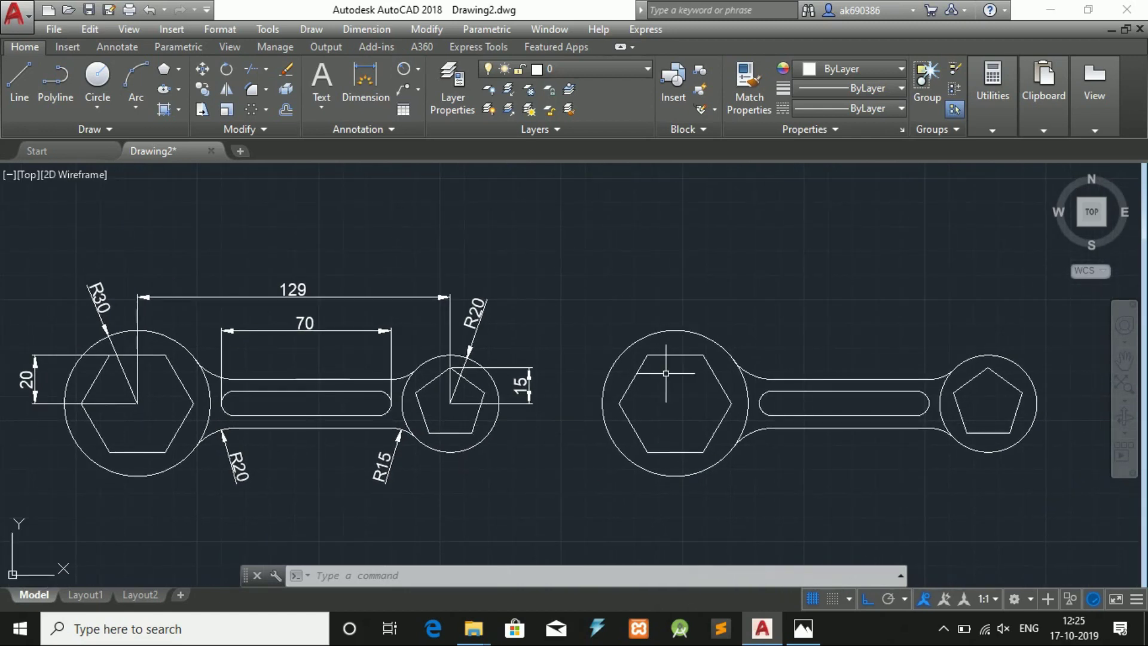
# Step: Trim away the leftover circle arc inside the right spanner's neck
pyautogui.scroll(2, 829, 404)
pyautogui.moveTo(828, 407); pyautogui.dragTo(518, 390, button='middle')
pyautogui.scroll(-1, 494, 377)
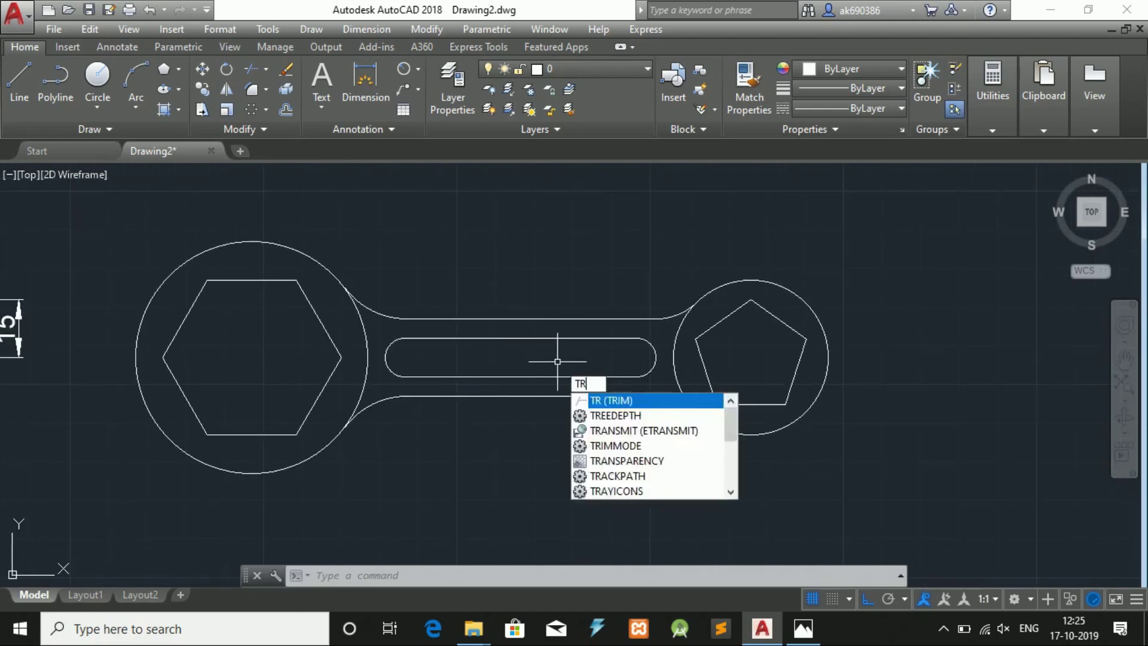
pyautogui.press('Return')
pyautogui.press('Return')
pyautogui.click(366, 334)
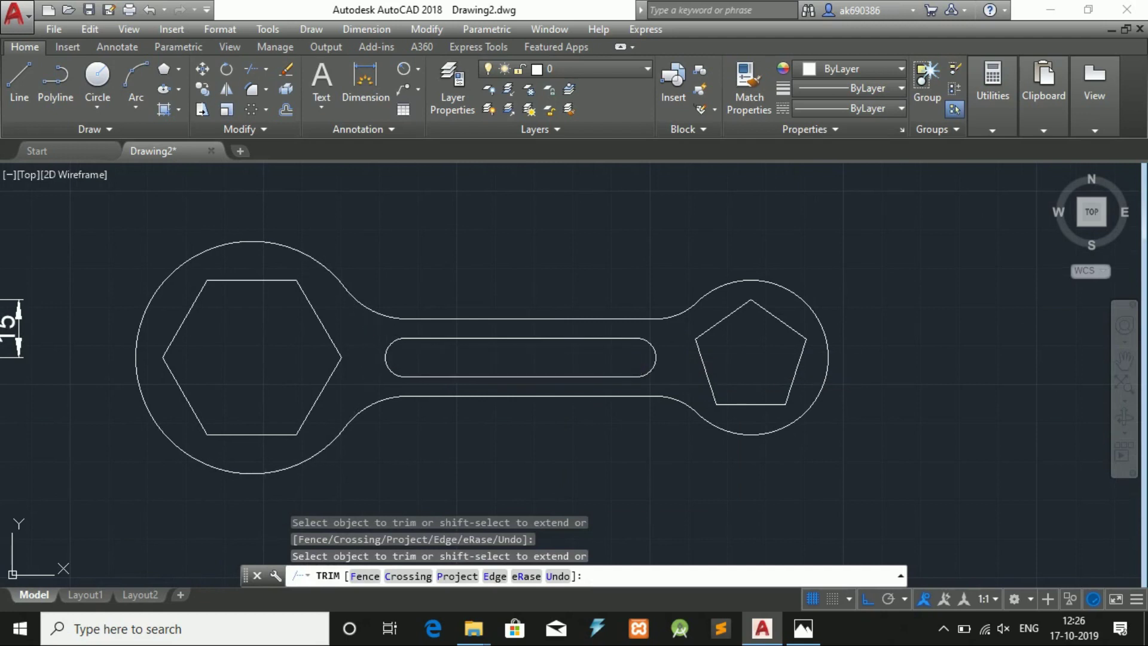
pyautogui.press('Escape')
# Step: Preview blue-yellow gradient fills inside the right spanner, trying cylindrical and spherical patterns
pyautogui.click(164, 89)
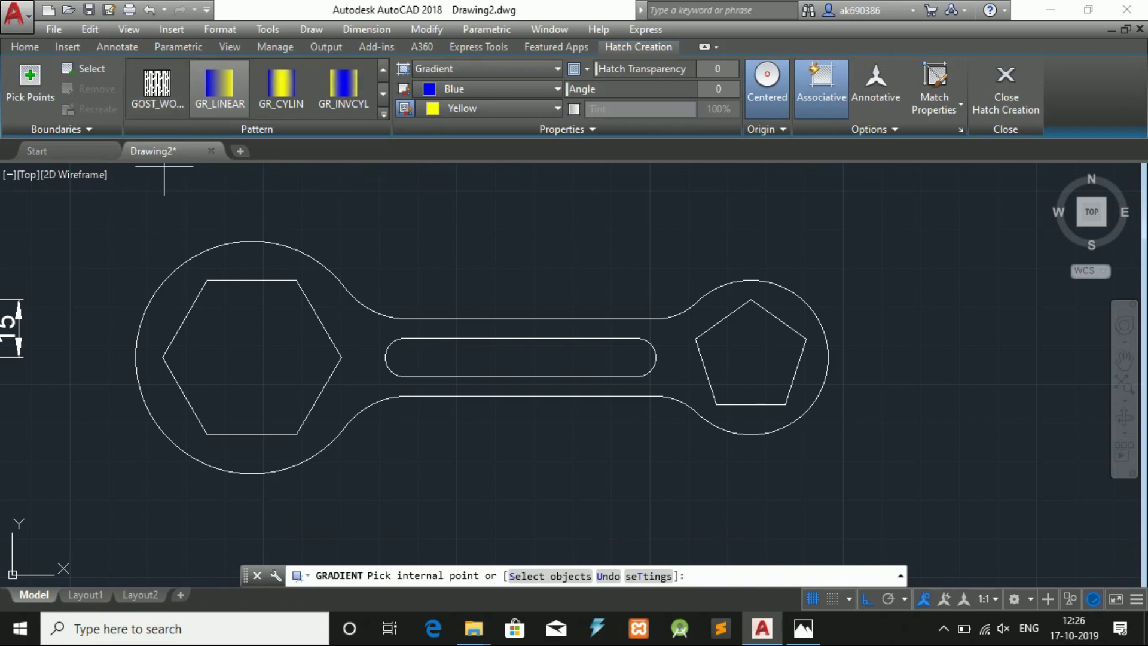
pyautogui.click(359, 335)
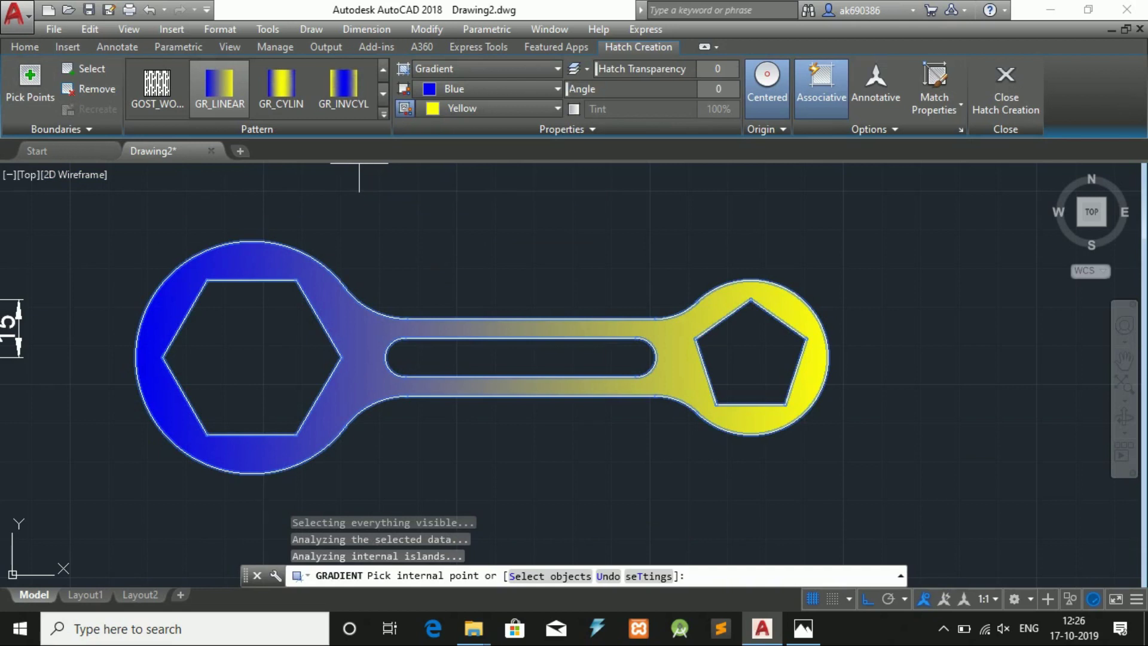
pyautogui.click(344, 83)
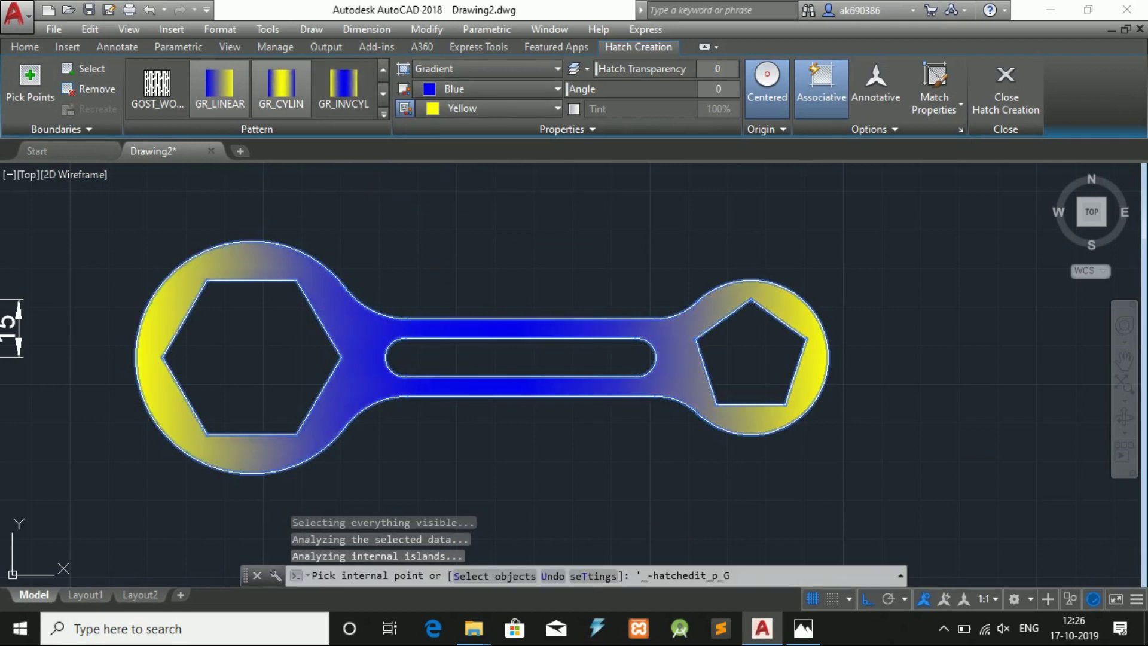
pyautogui.click(219, 84)
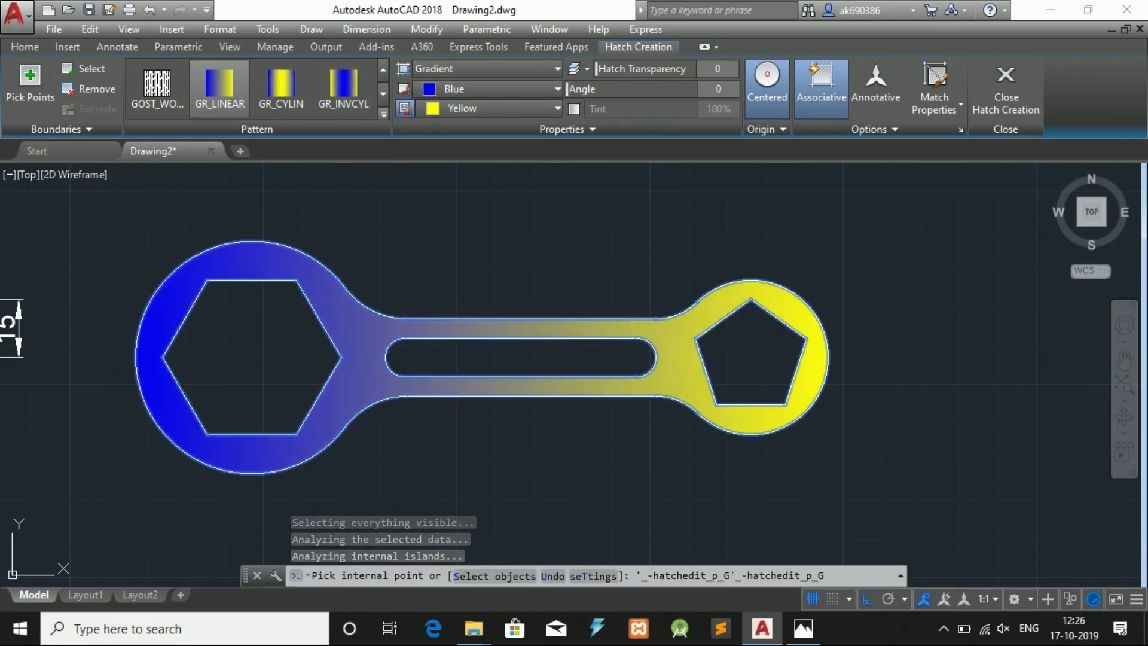
pyautogui.click(383, 113)
pyautogui.click(343, 144)
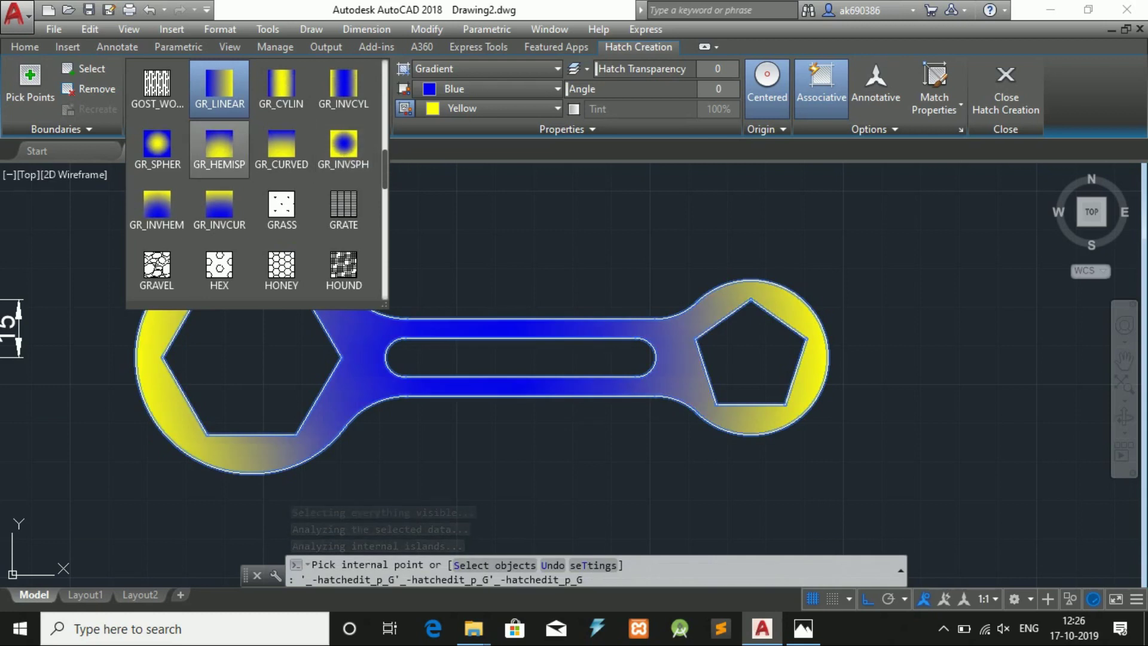
# Step: Commit a blue-yellow gradient on the right spanner, blue handle fading to yellow at both heads
pyautogui.click(219, 147)
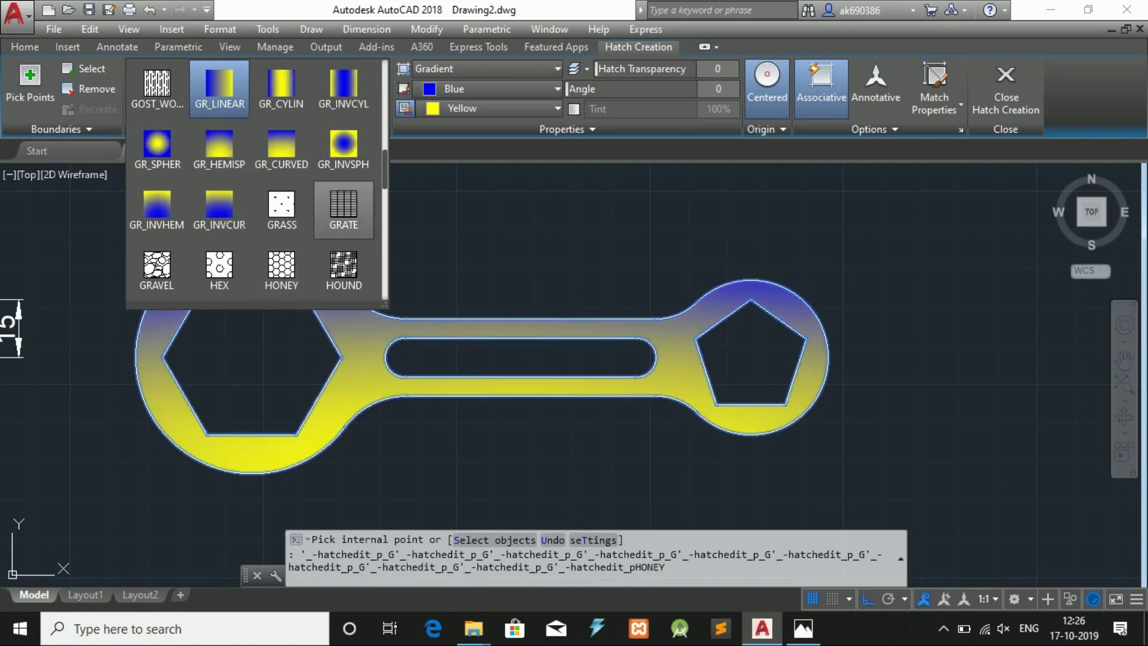
pyautogui.scroll(-5, 344, 197)
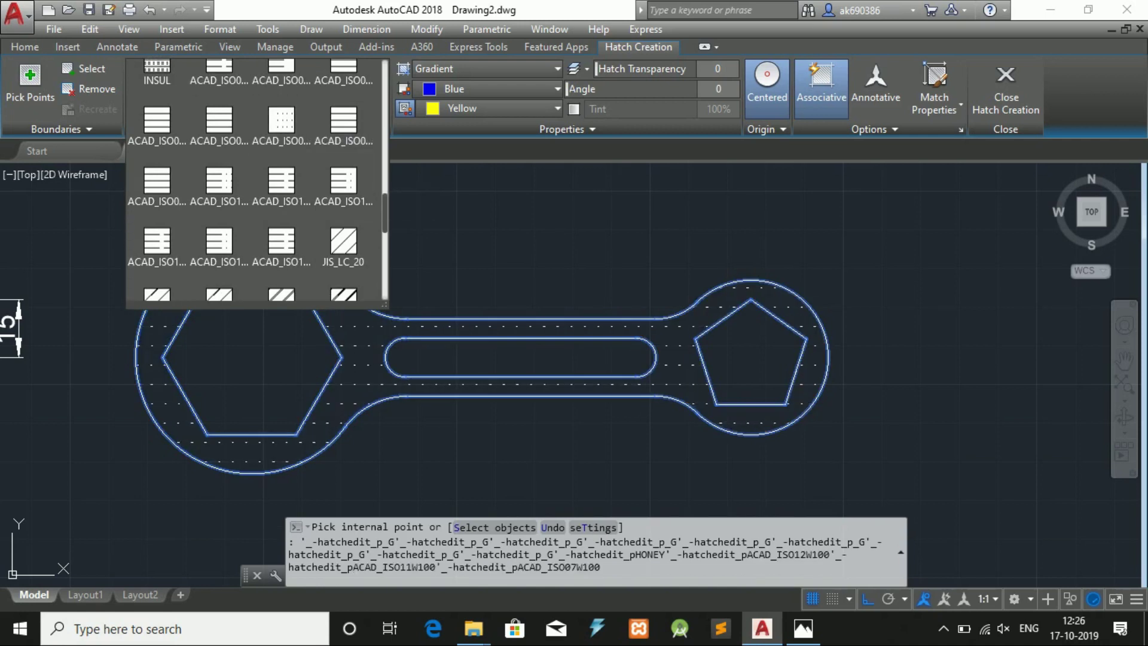
pyautogui.scroll(4, 219, 136)
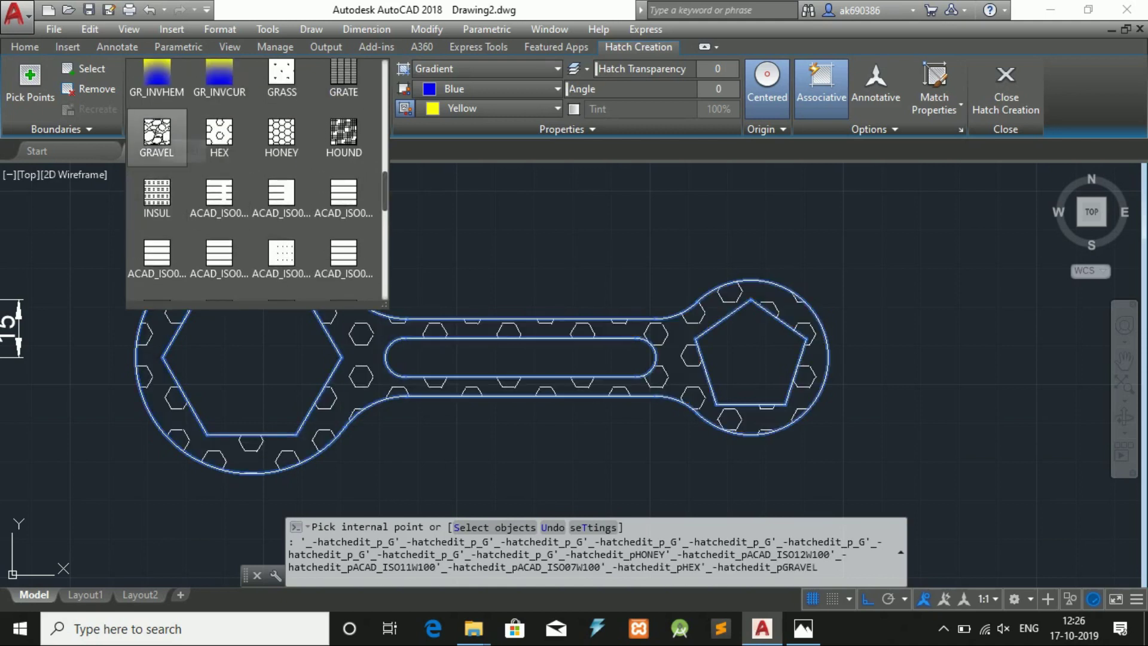
pyautogui.scroll(2, 220, 101)
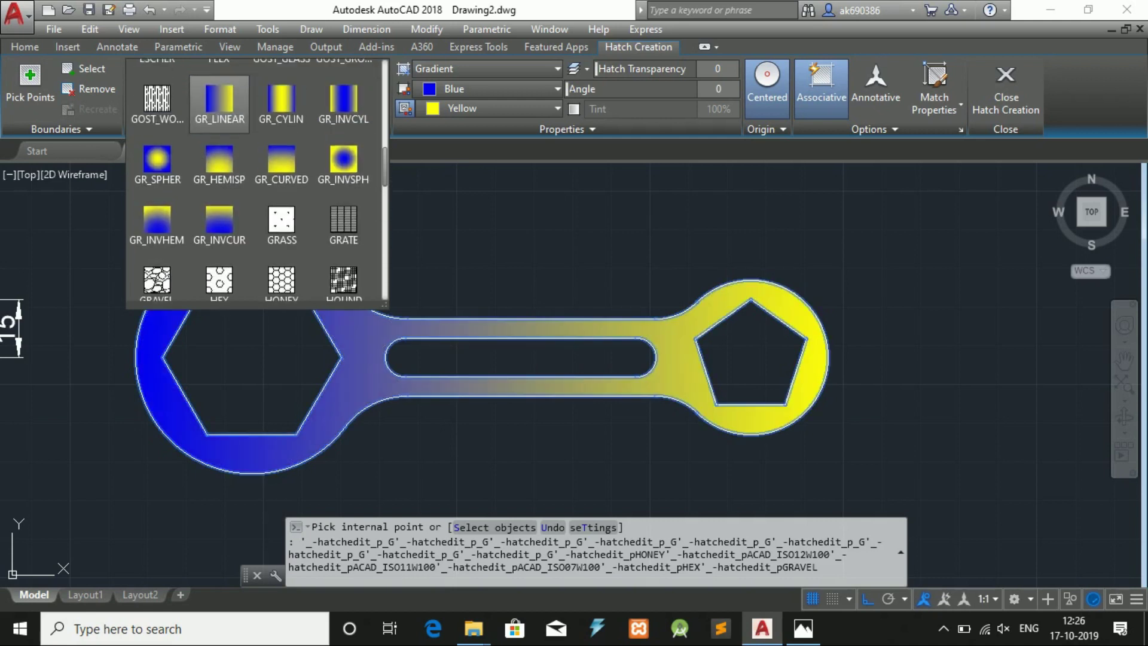
pyautogui.click(220, 102)
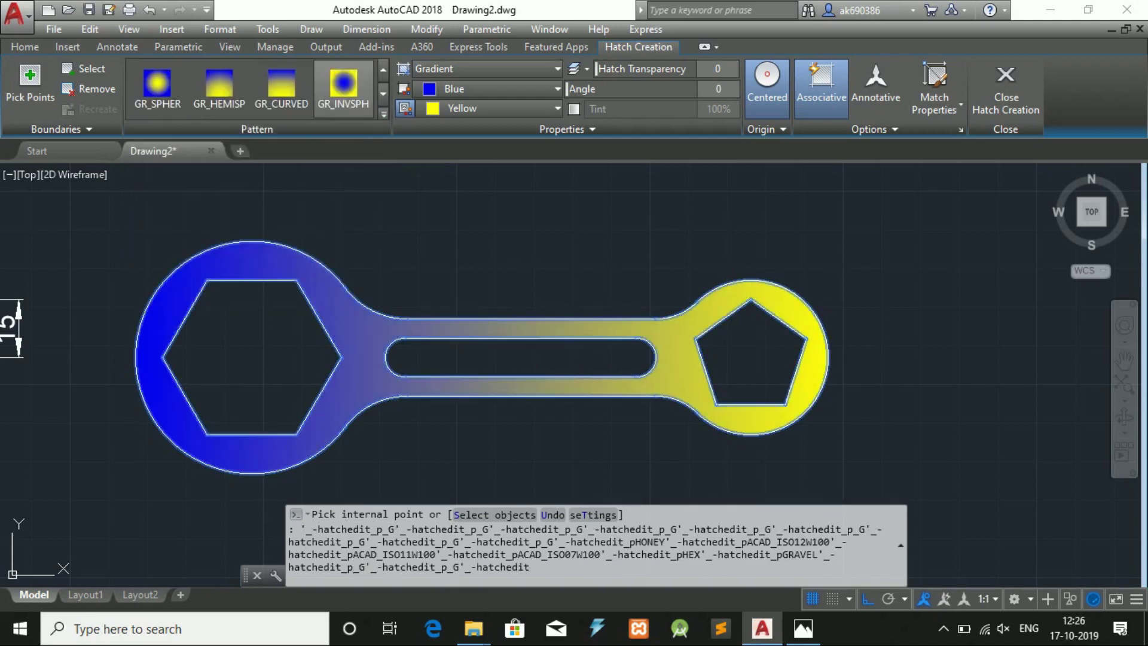
pyautogui.press('Return')
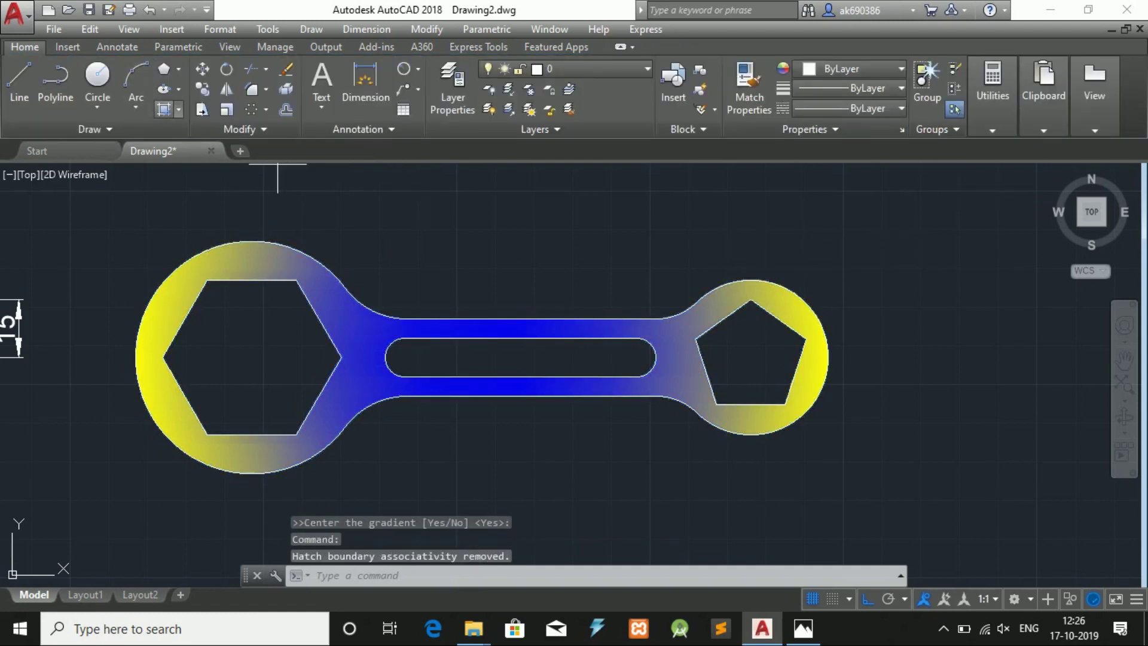
# Step: Start a new fill inside the middle slot and browse the pattern gallery, trying HONEY
pyautogui.press('Return')
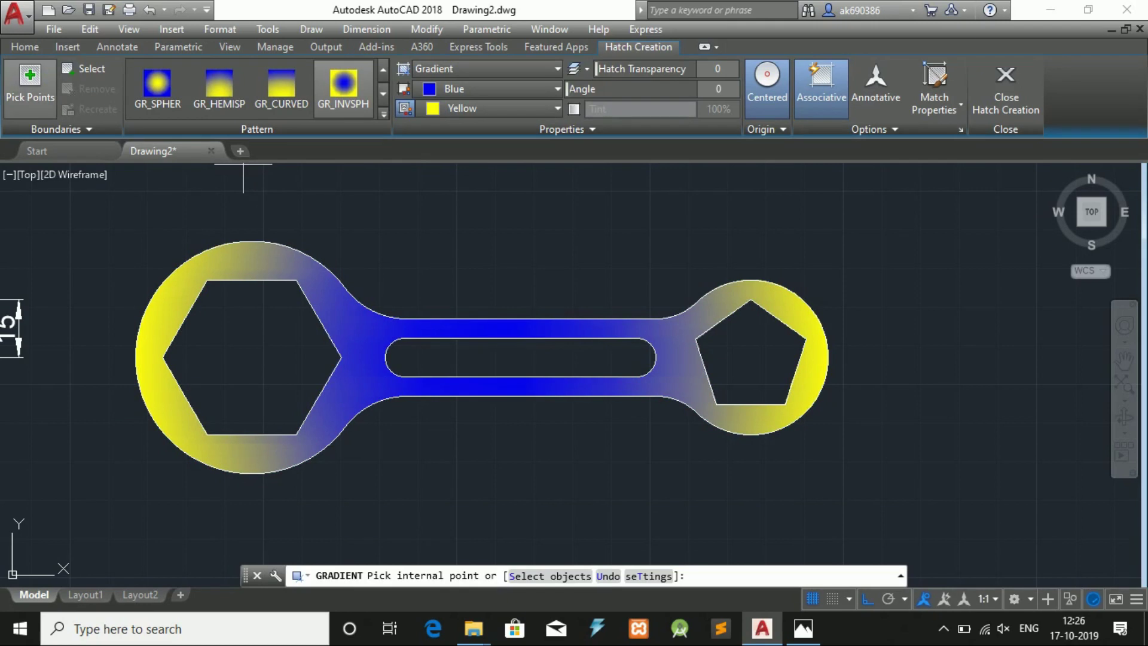
pyautogui.click(440, 350)
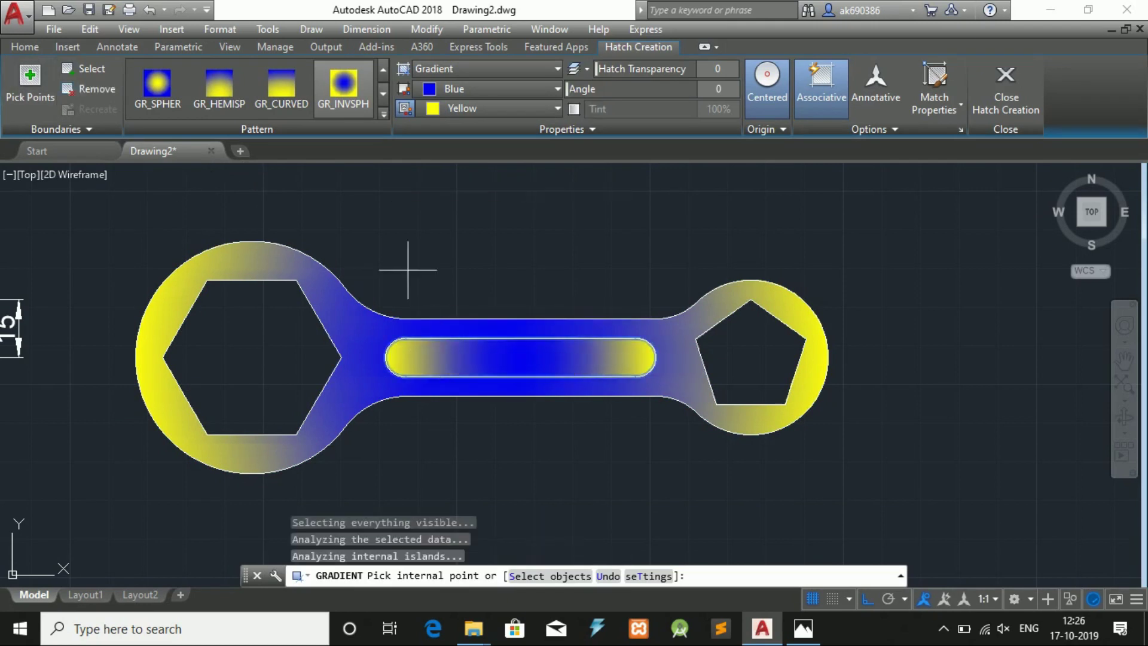
pyautogui.click(383, 113)
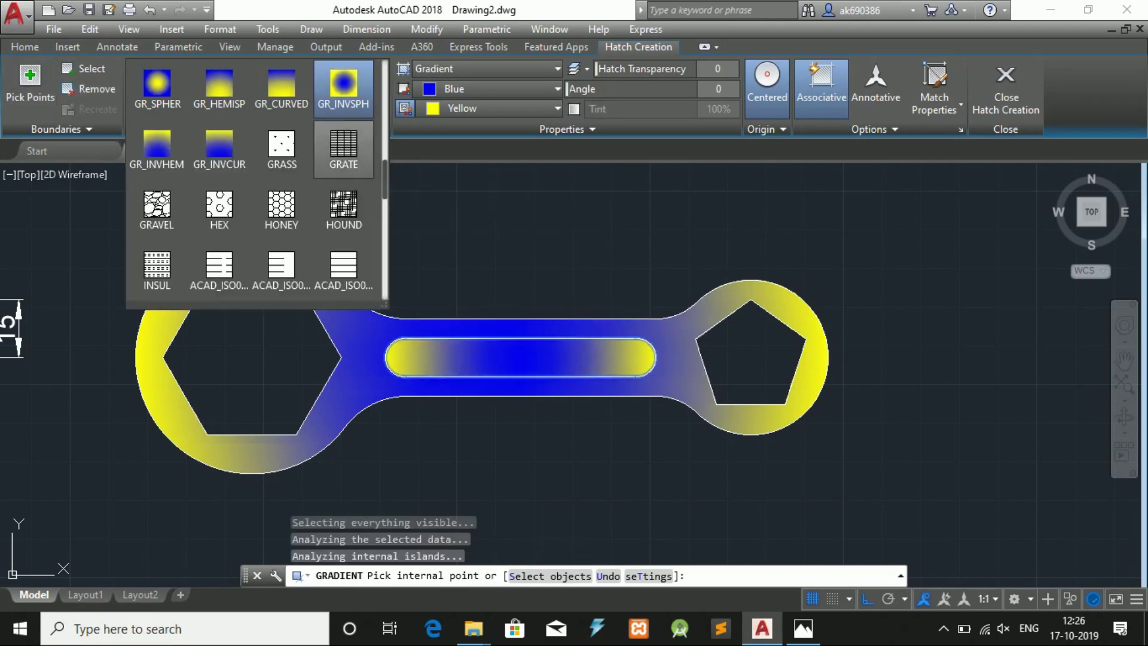
pyautogui.click(281, 209)
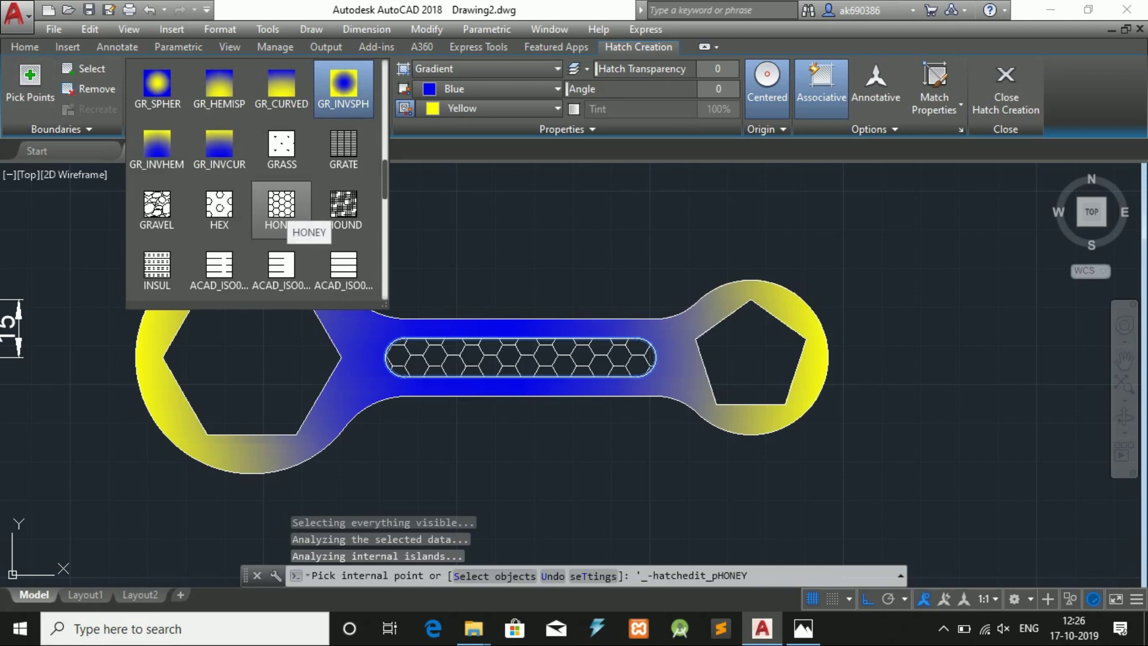
pyautogui.scroll(4, 344, 206)
pyautogui.scroll(4, 344, 152)
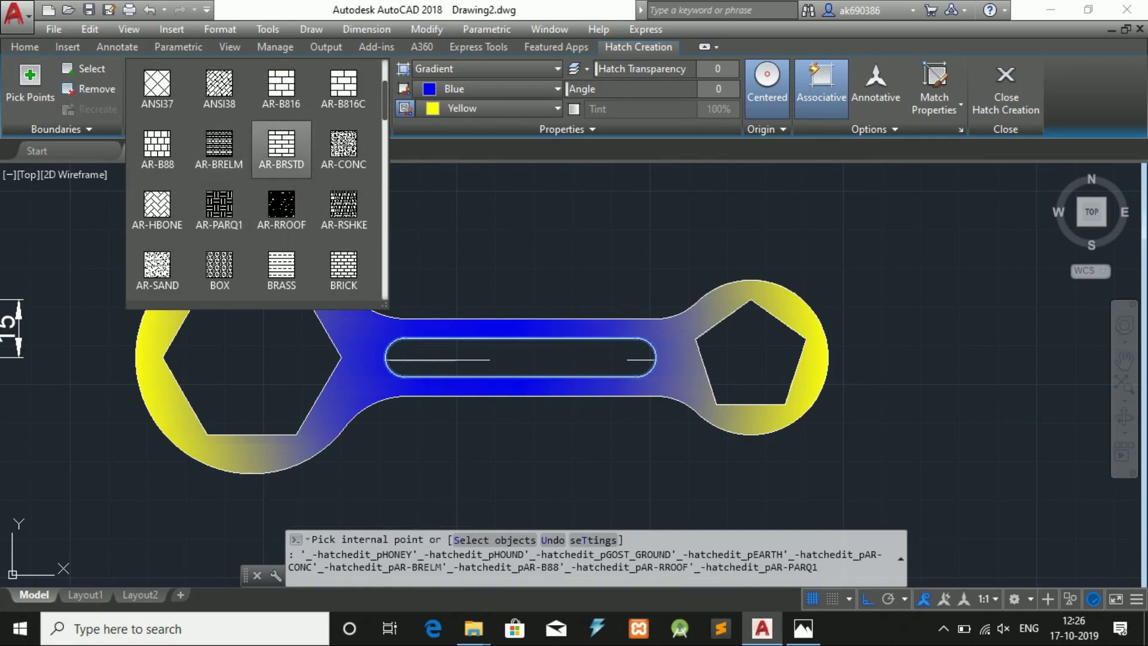
pyautogui.scroll(-3, 281, 150)
pyautogui.scroll(-1, 257, 162)
pyautogui.scroll(-2, 251, 165)
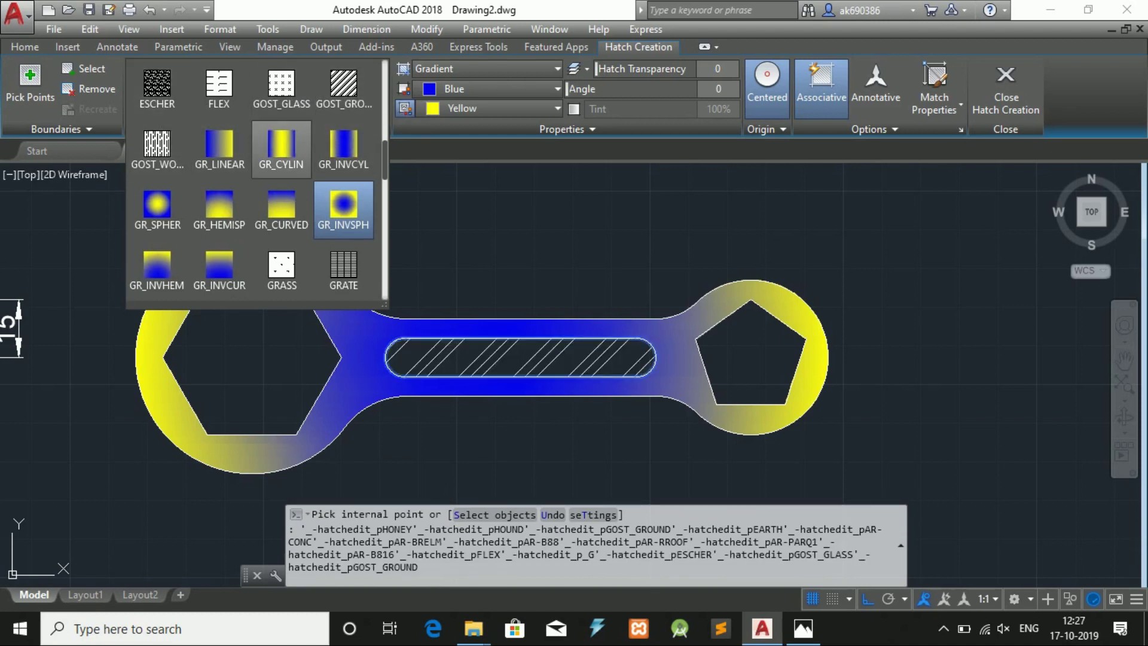
pyautogui.scroll(-2, 282, 270)
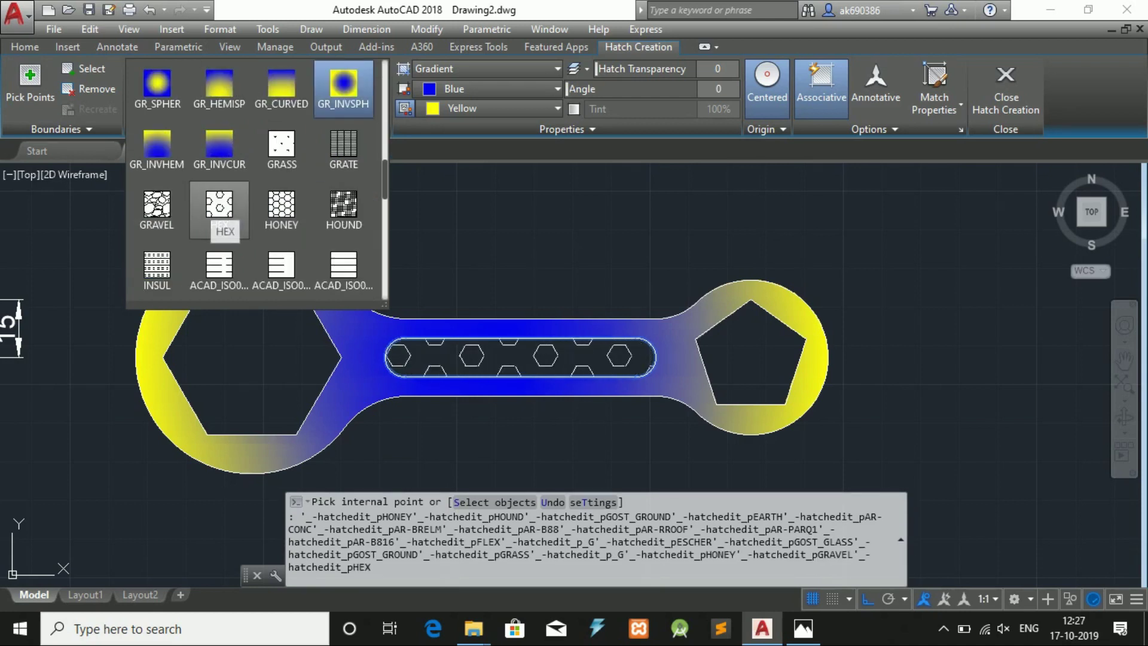
# Step: Choose the HEX pattern for the slot and set its pattern scale to 0.22
pyautogui.click(219, 206)
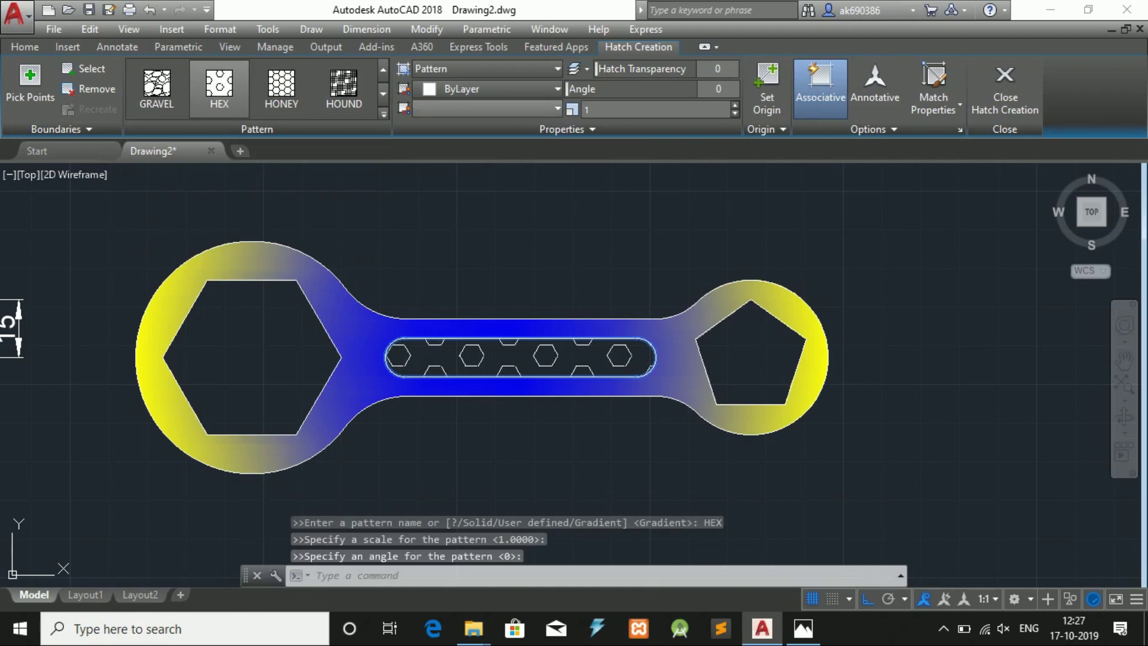
pyautogui.write('.9')
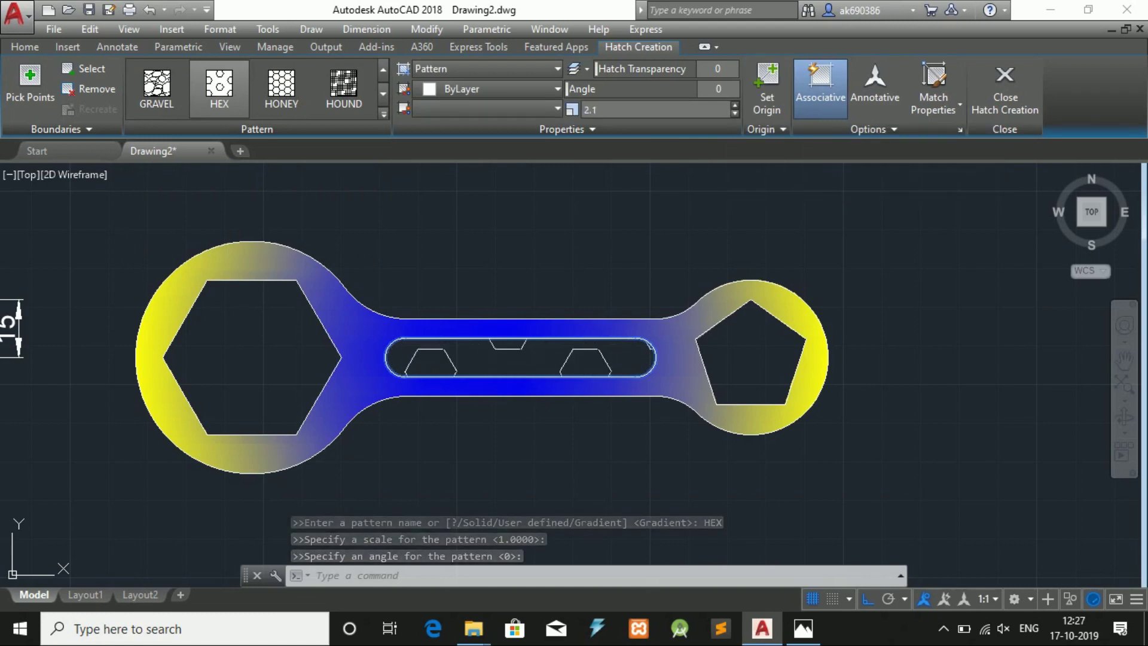
pyautogui.press('BackSpace')
pyautogui.write('2')
pyautogui.press('Down')
pyautogui.press('Down')
pyautogui.write('0.89')
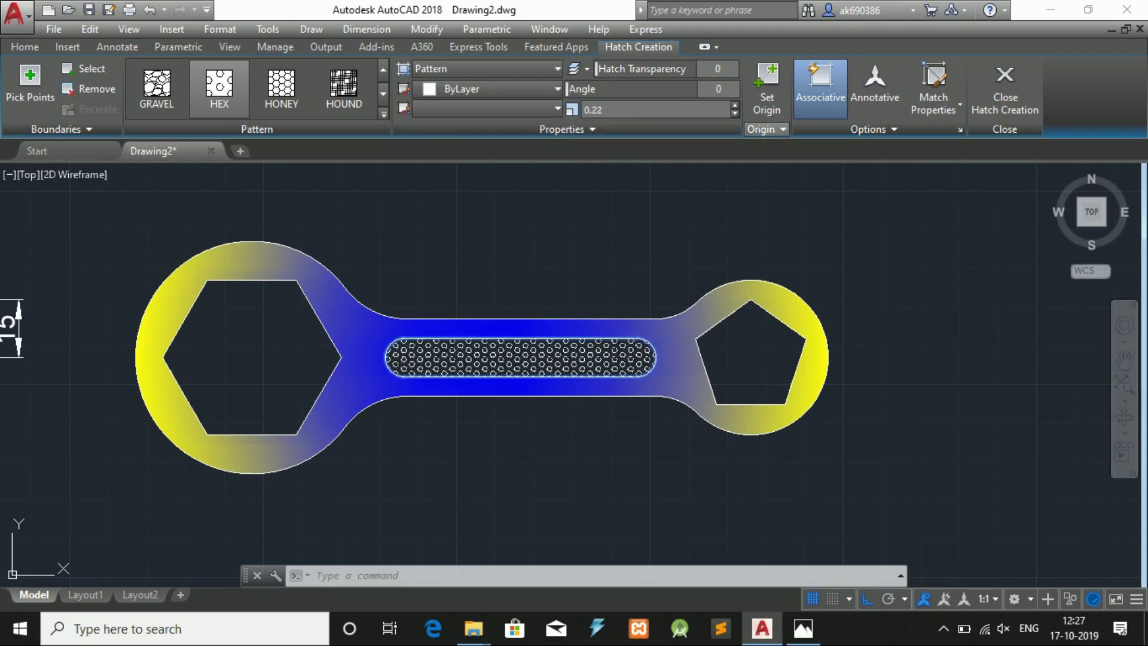
# Step: Close Hatch Creation to commit the HEX slot fill
pyautogui.click(1005, 89)
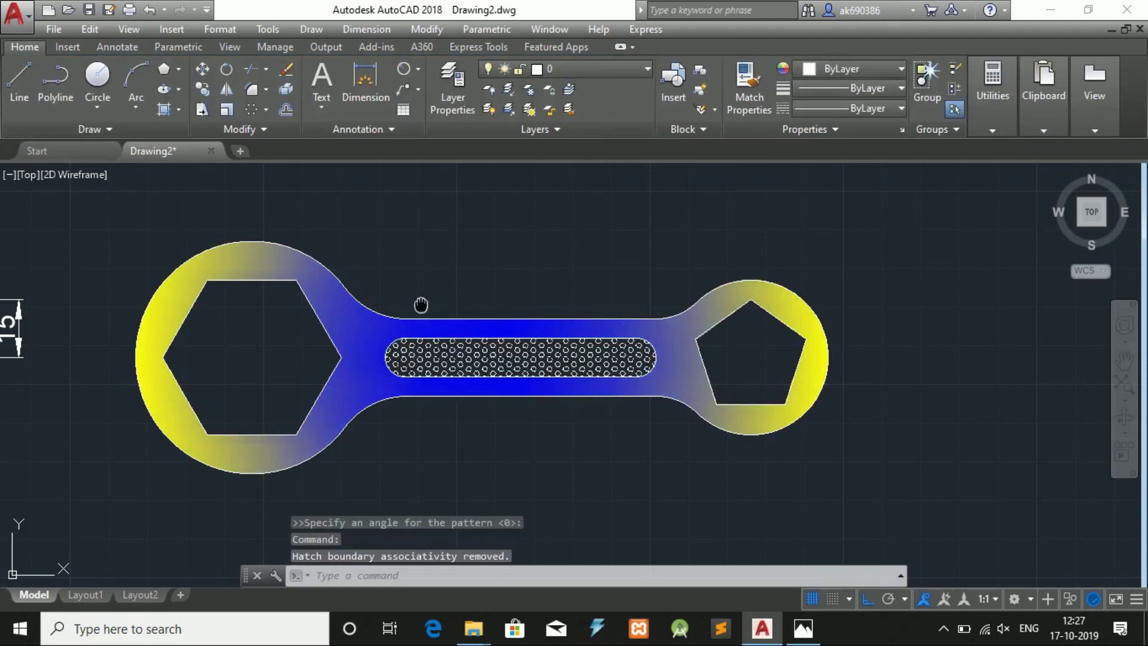
pyautogui.scroll(-2, 511, 304)
pyautogui.moveTo(461, 293); pyautogui.dragTo(432, 316, button='middle')
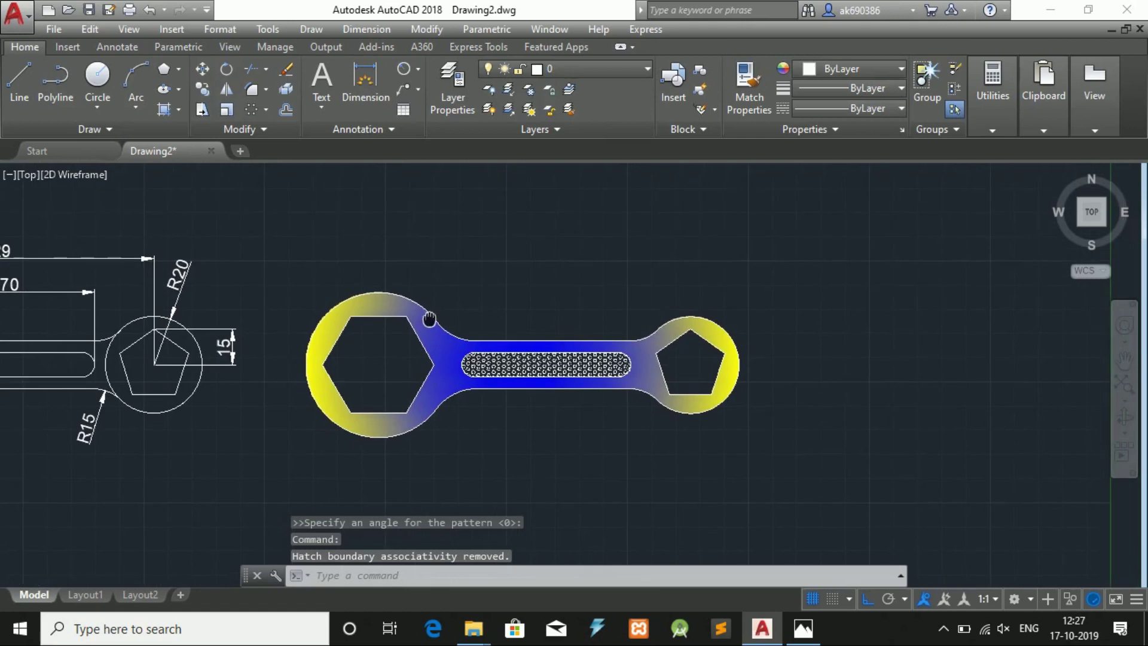
pyautogui.scroll(-2, 426, 319)
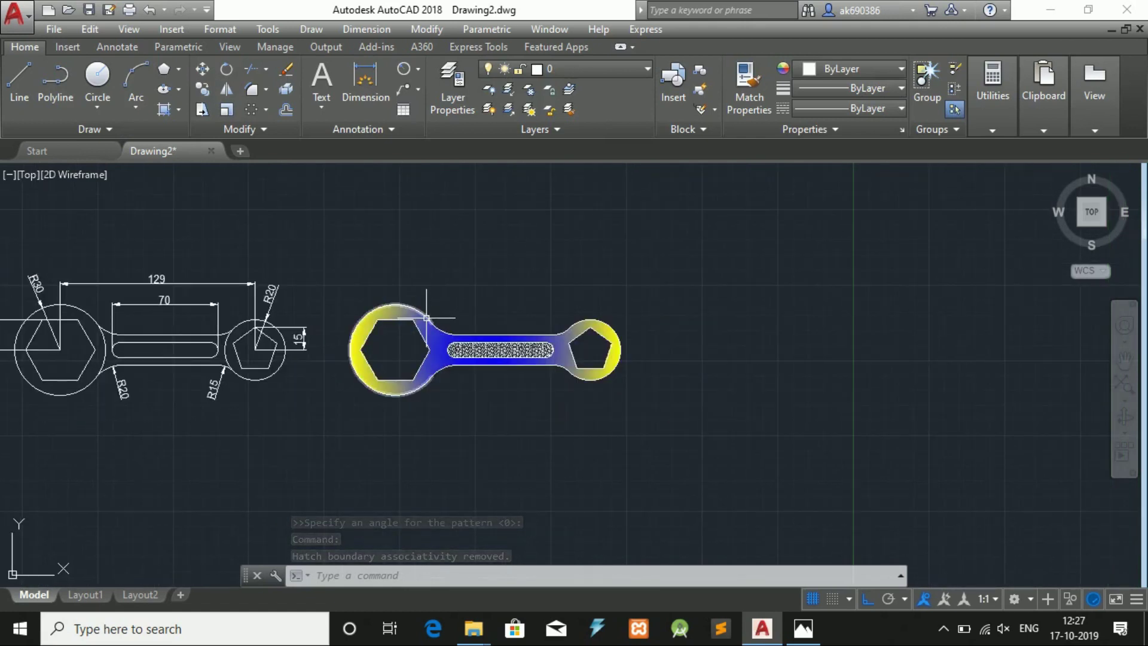
pyautogui.scroll(2, 427, 317)
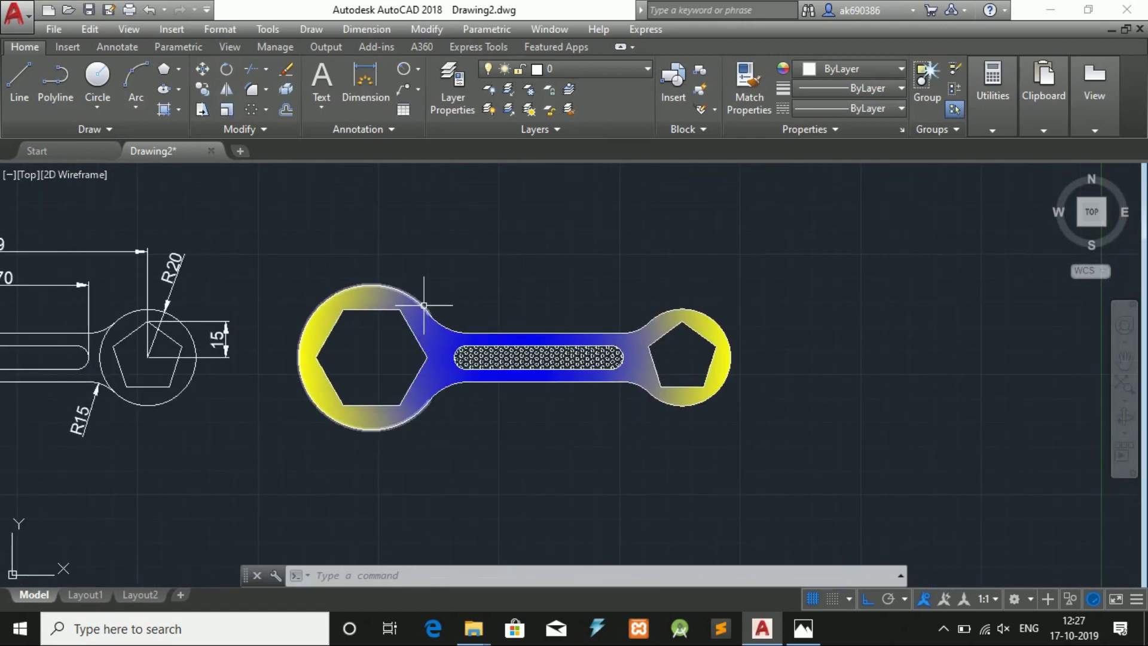
pyautogui.moveTo(424, 305); pyautogui.dragTo(681, 314, button='middle')
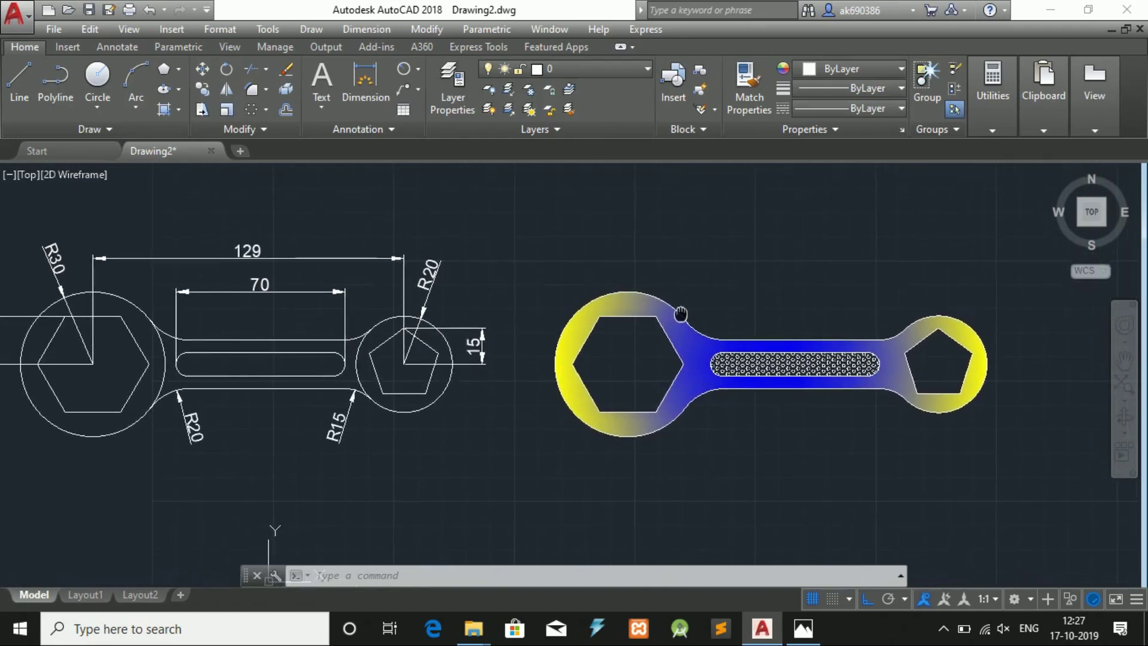
# Step: Zoom extents and pan so both spanners sit side by side in view
pyautogui.scroll(-1, 583, 293)
pyautogui.scroll(1, 579, 301)
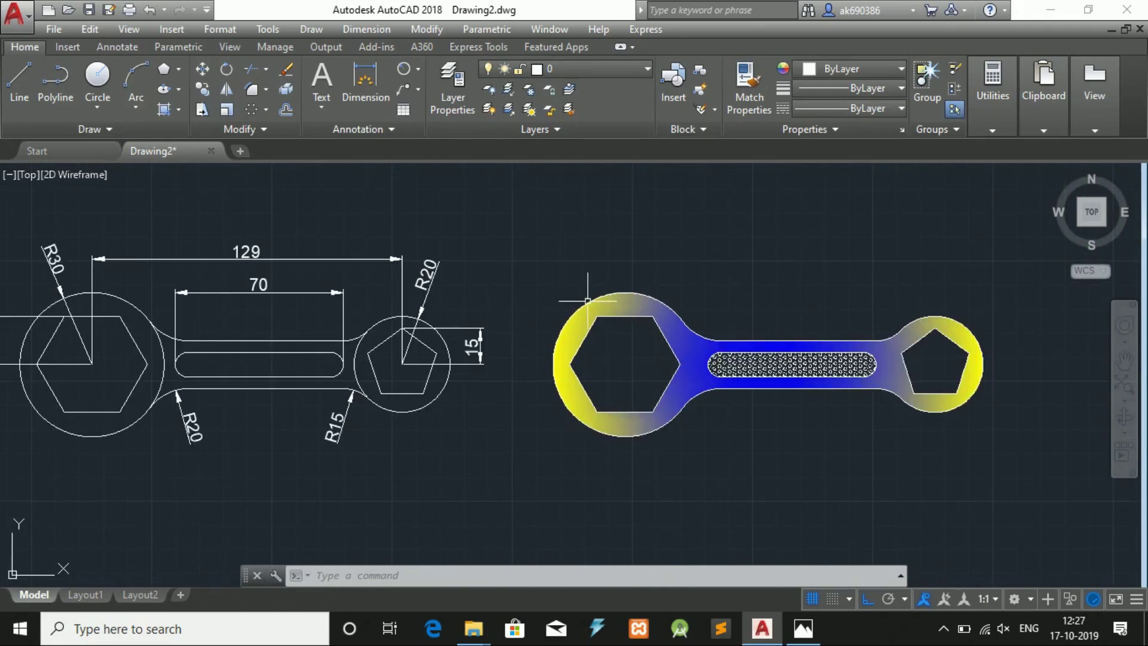
pyautogui.middleClick(589, 302)
pyautogui.middleClick(589, 302)
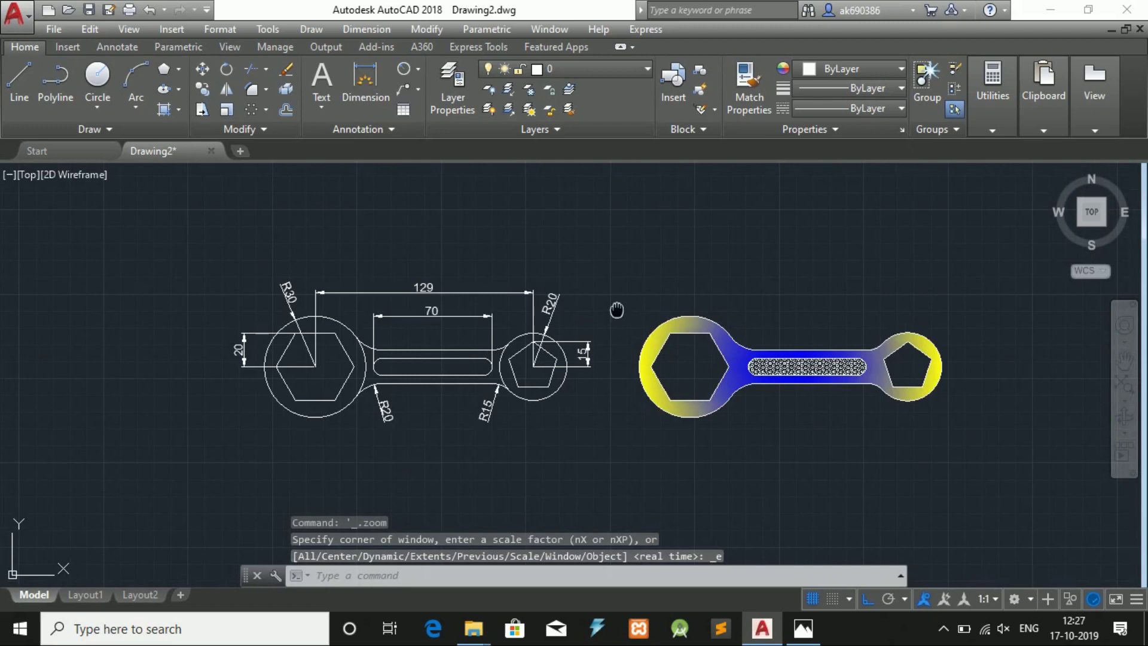
pyautogui.moveTo(617, 310); pyautogui.dragTo(550, 290, button='middle')
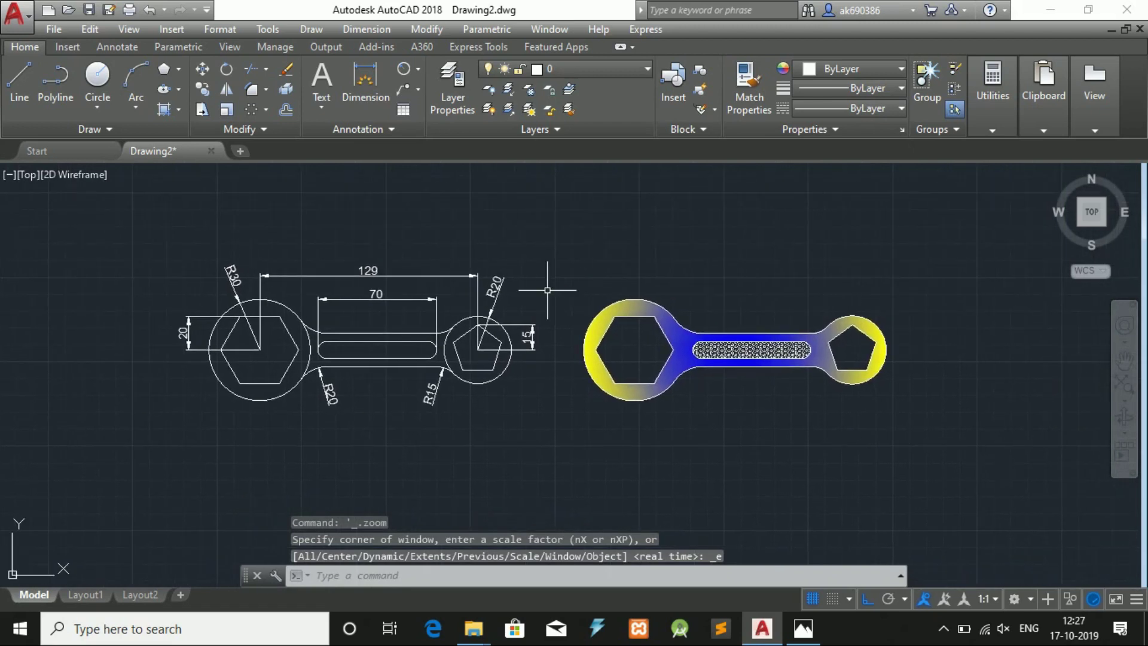
pyautogui.scroll(2, 547, 290)
pyautogui.moveTo(547, 290)
pyautogui.mouseDown(button='middle')
pyautogui.moveTo(604, 328)
pyautogui.moveTo(585, 322)
pyautogui.moveTo(593, 337)
pyautogui.moveTo(585, 325)
pyautogui.mouseUp(button='middle')
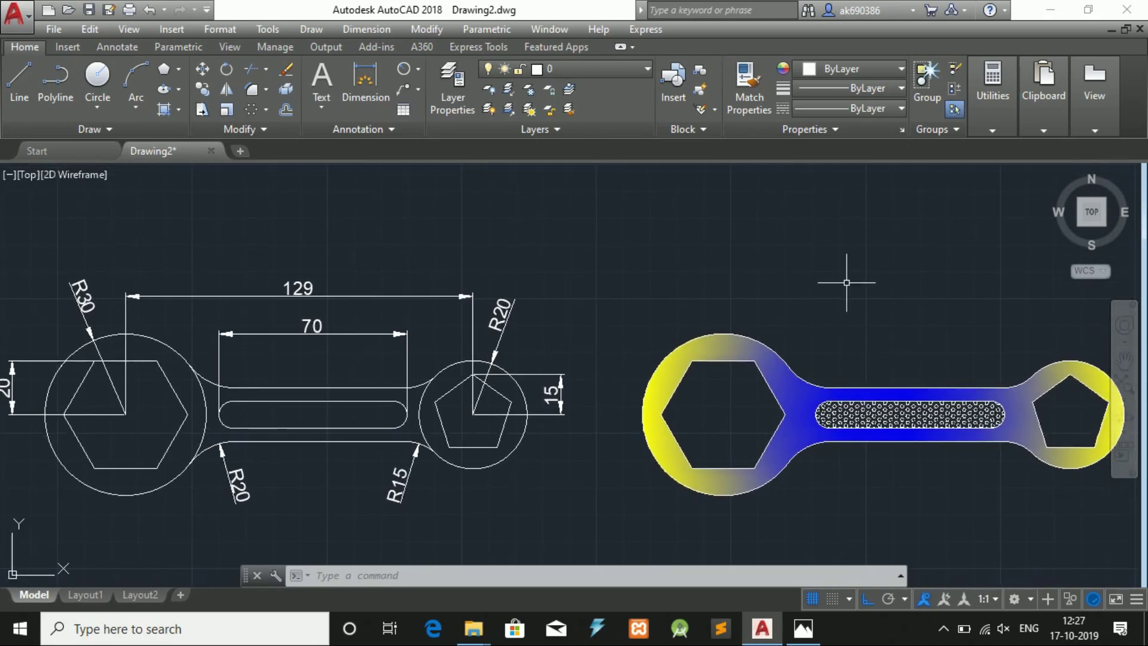
pyautogui.moveTo(841, 285); pyautogui.dragTo(848, 286, button='middle')
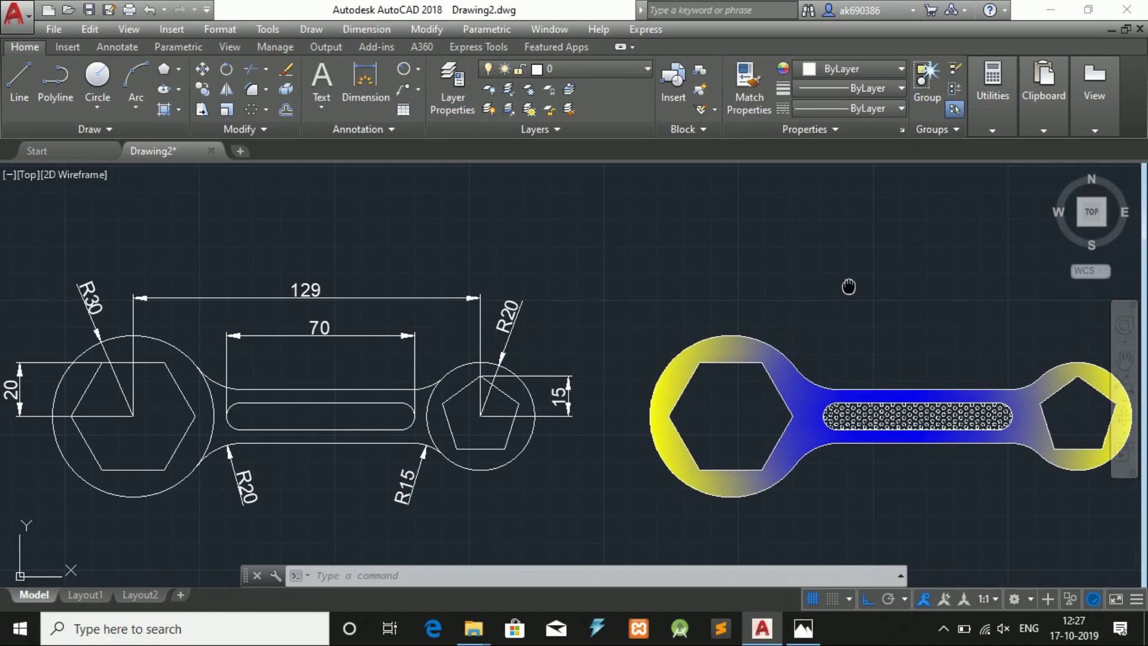